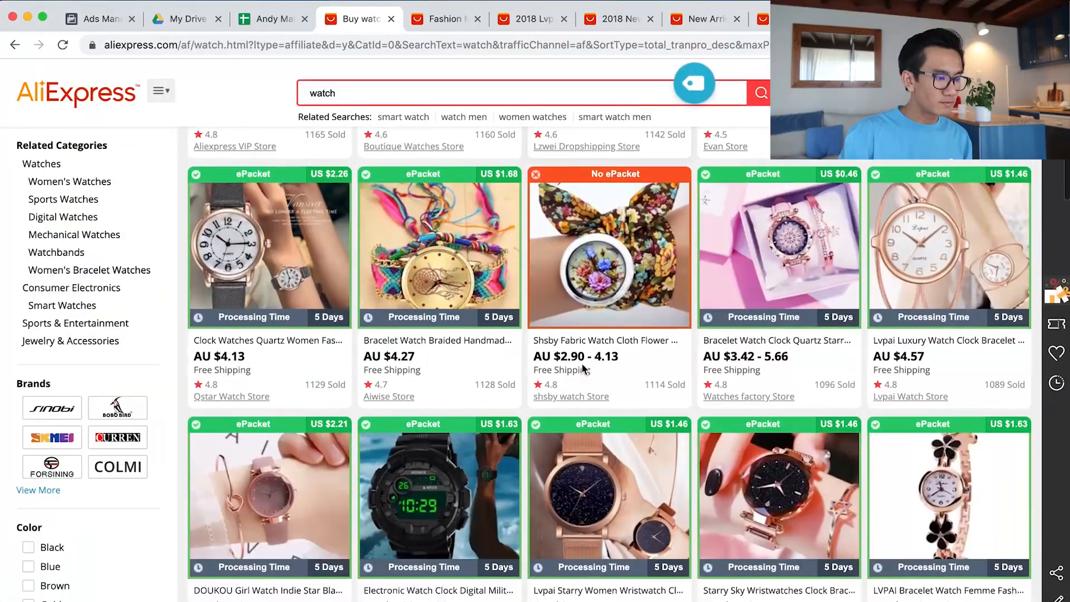
Step: Look through the watch listings on results page 4, then open results page 5
{"action": "scroll", "coordinate": [613, 390], "scroll_direction": "down", "scroll_amount": 10}
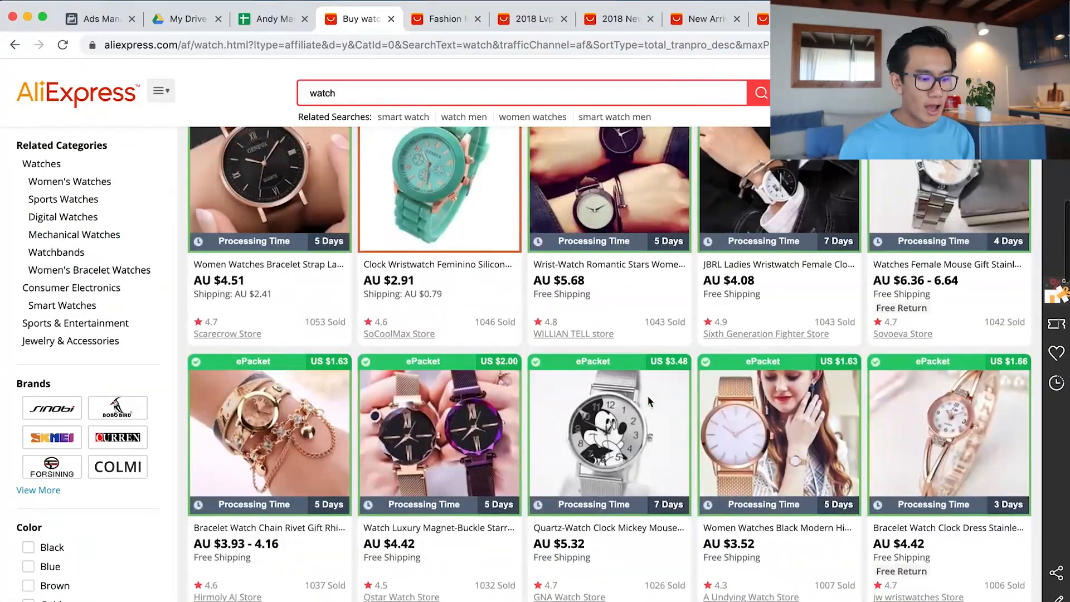
{"action": "scroll", "coordinate": [648, 400], "scroll_direction": "down", "scroll_amount": 8}
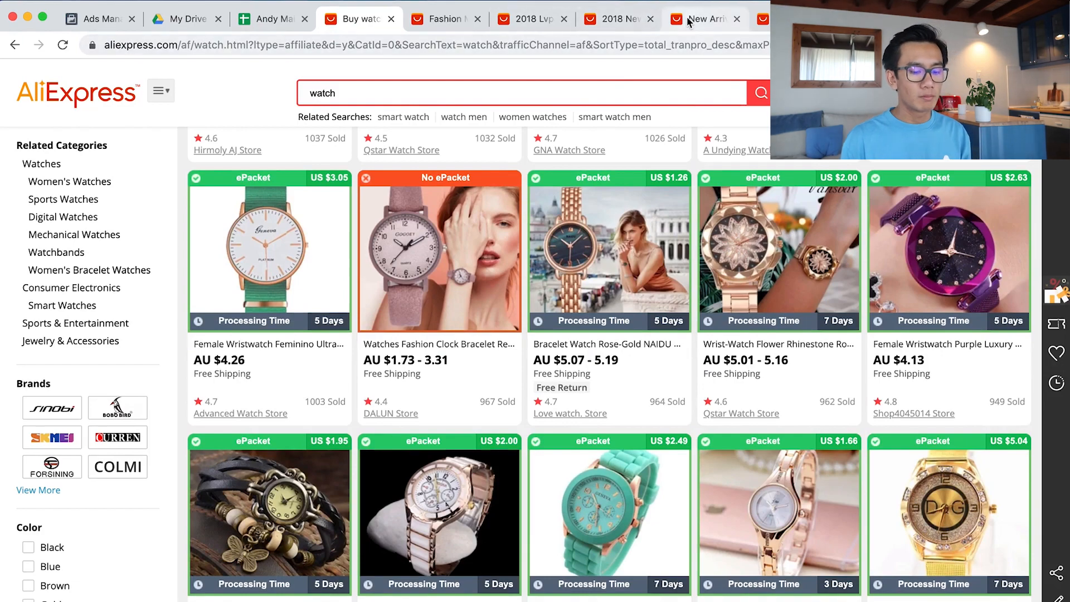
{"action": "scroll", "coordinate": [639, 352], "scroll_direction": "down", "scroll_amount": 6}
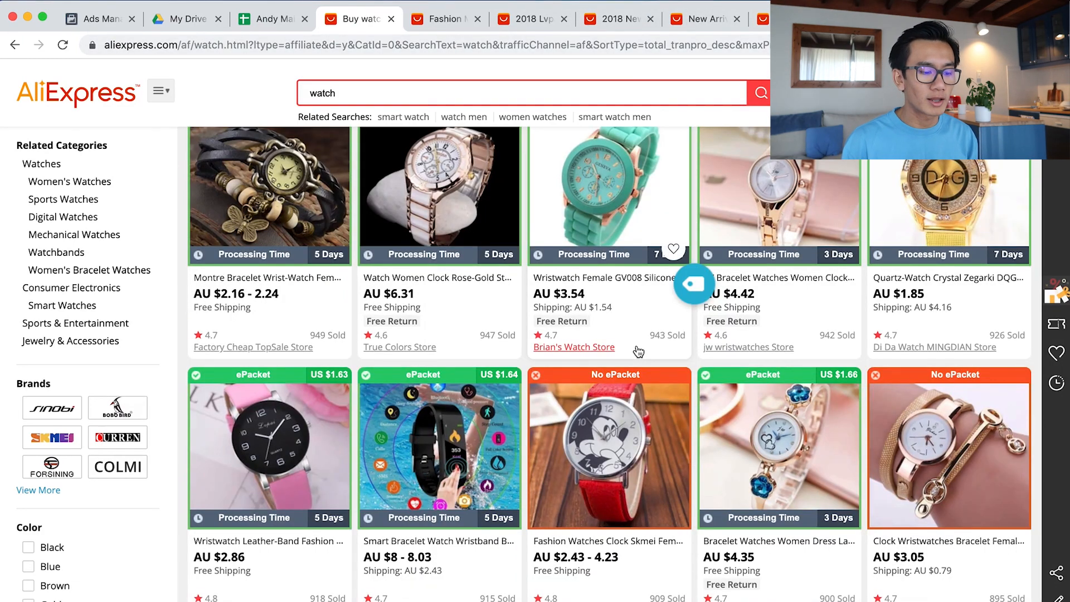
{"action": "scroll", "coordinate": [638, 351], "scroll_direction": "down", "scroll_amount": 8}
{"action": "scroll", "coordinate": [629, 359], "scroll_direction": "down", "scroll_amount": 4}
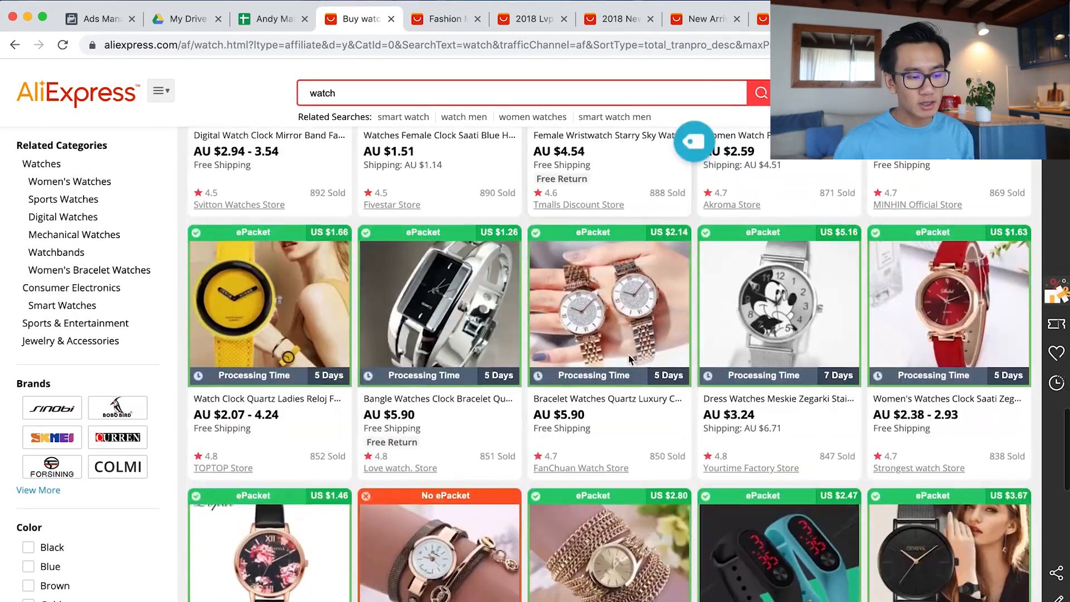
{"action": "scroll", "coordinate": [629, 359], "scroll_direction": "down", "scroll_amount": 8}
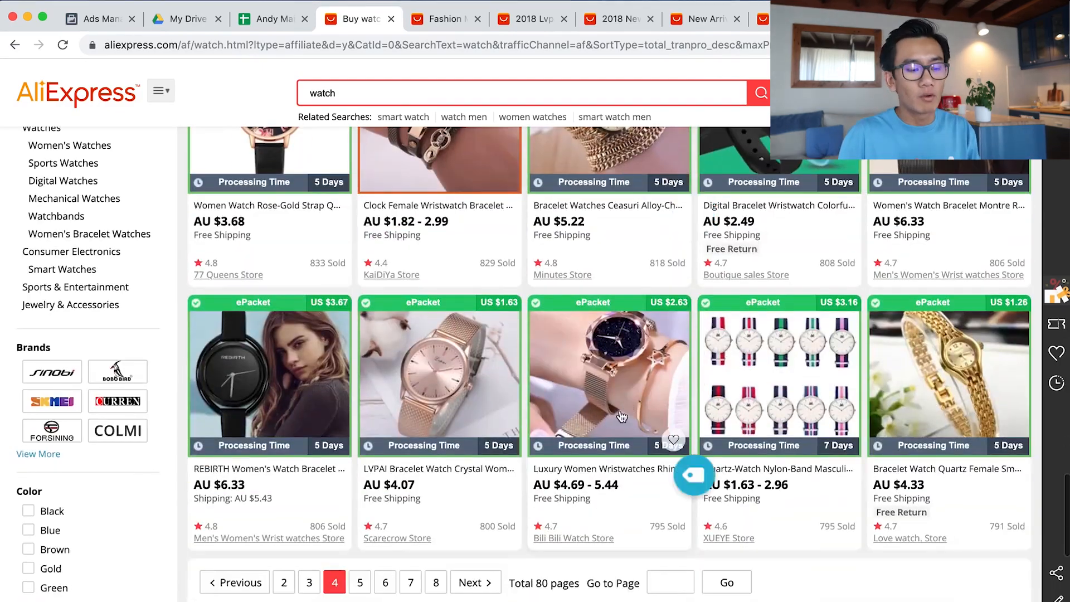
{"action": "left_click", "coordinate": [351, 590]}
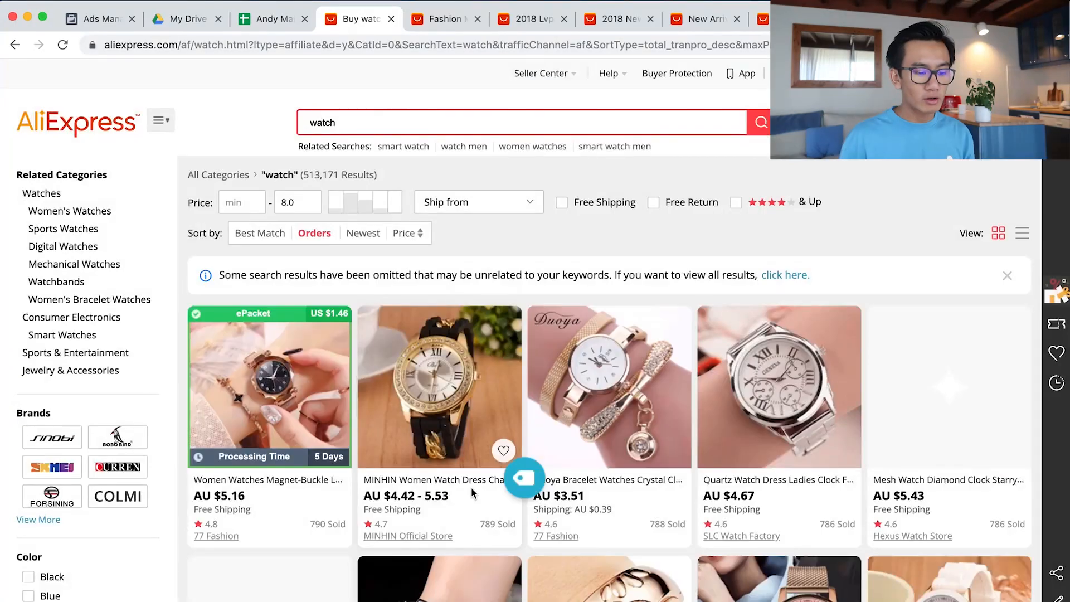
Step: Examine the watch designs, prices and sales on results page 5 for unusual products
{"action": "scroll", "coordinate": [471, 493], "scroll_direction": "down", "scroll_amount": 4}
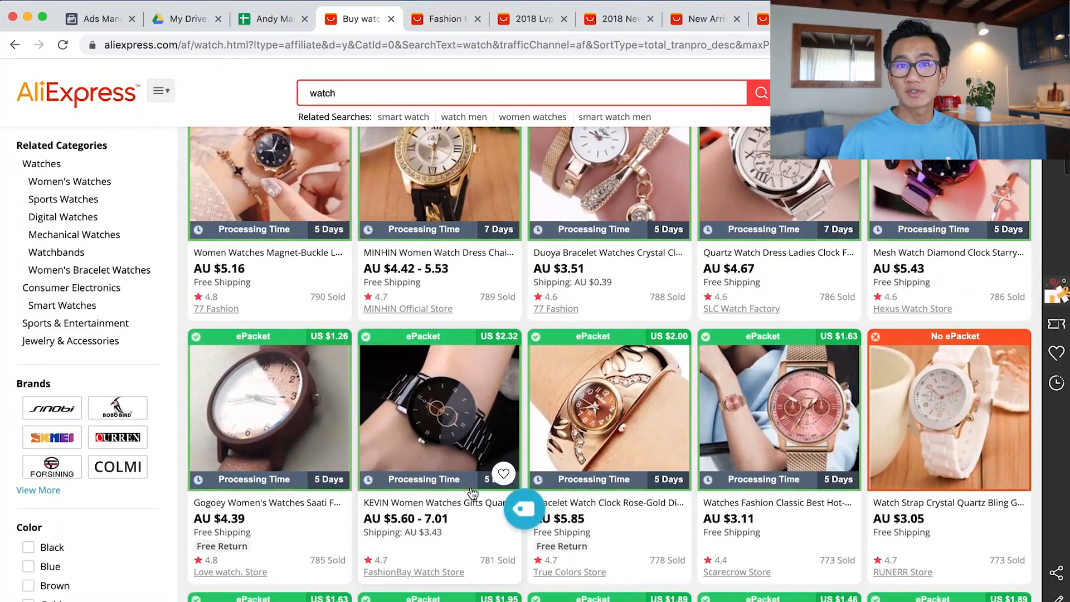
{"action": "scroll", "coordinate": [472, 492], "scroll_direction": "down", "scroll_amount": 9}
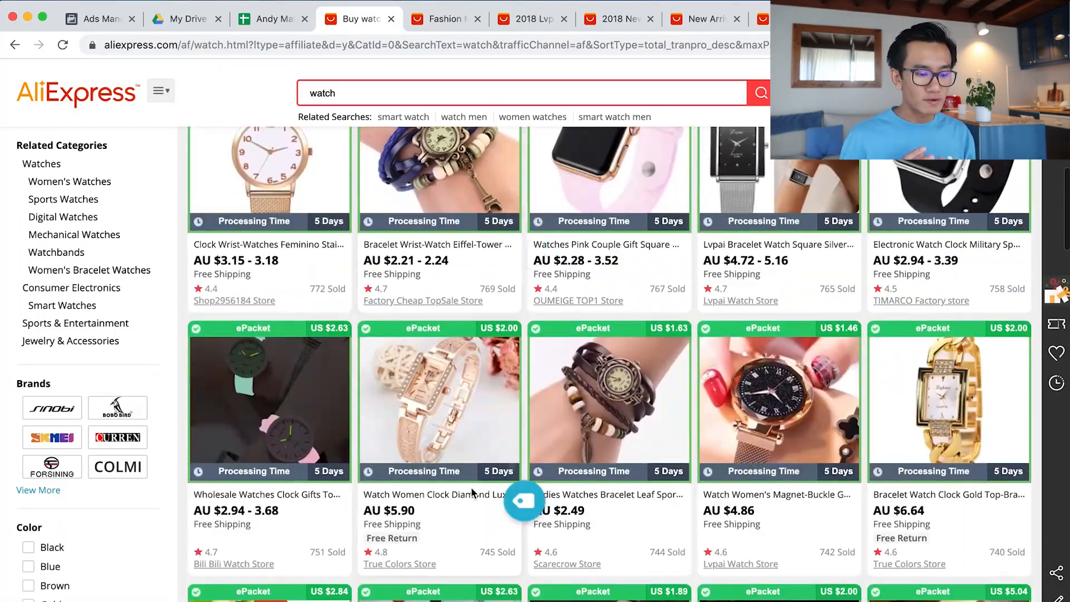
{"action": "scroll", "coordinate": [472, 492], "scroll_direction": "up", "scroll_amount": 4}
{"action": "scroll", "coordinate": [472, 492], "scroll_direction": "down", "scroll_amount": 6}
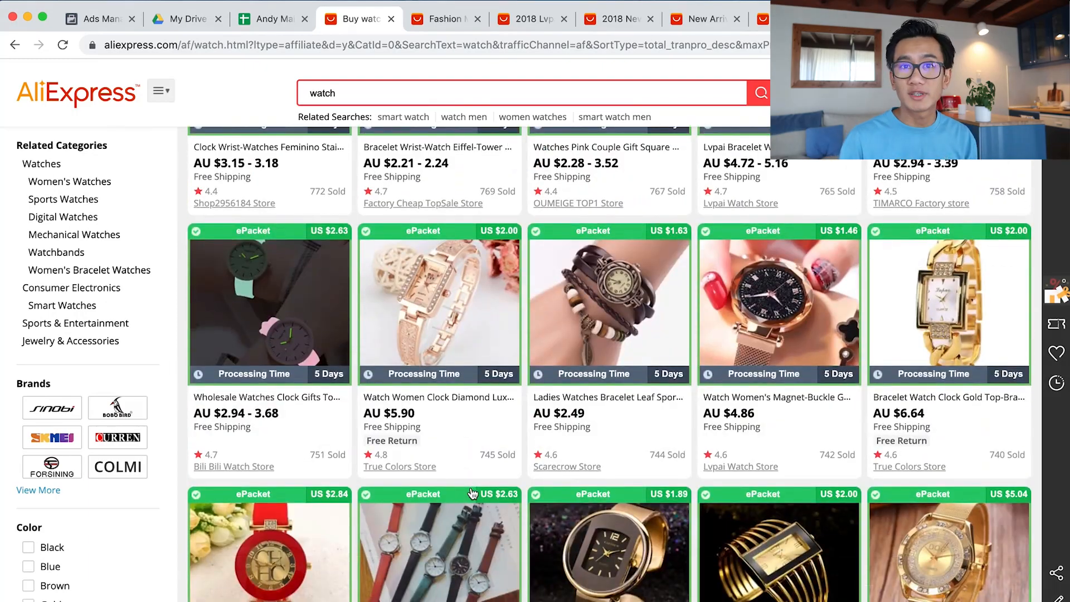
{"action": "scroll", "coordinate": [471, 492], "scroll_direction": "down", "scroll_amount": 8}
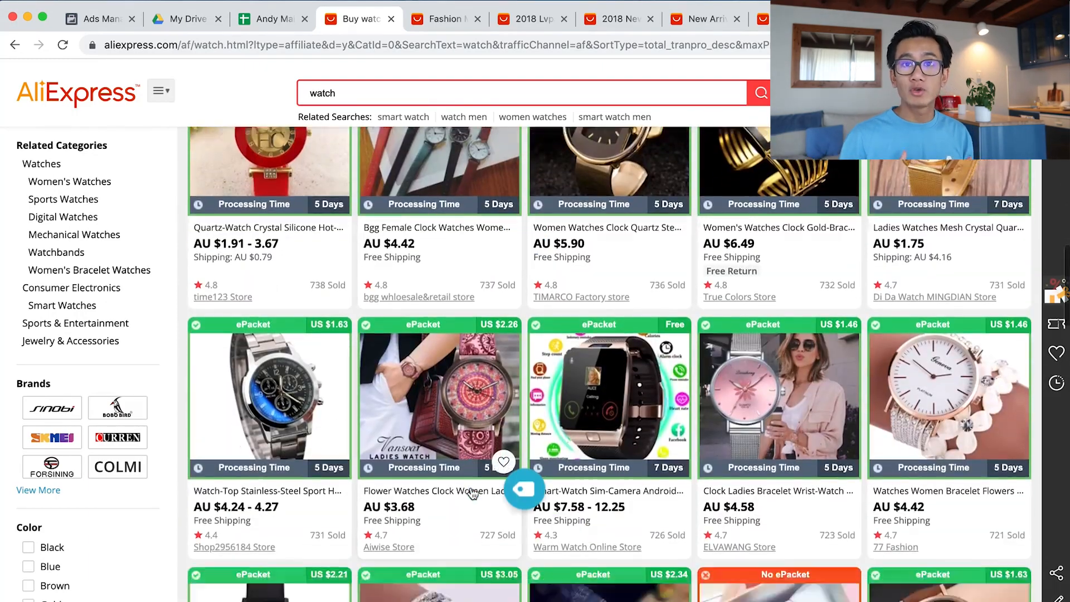
{"action": "scroll", "coordinate": [471, 493], "scroll_direction": "down", "scroll_amount": 1}
{"action": "scroll", "coordinate": [538, 501], "scroll_direction": "down", "scroll_amount": 2}
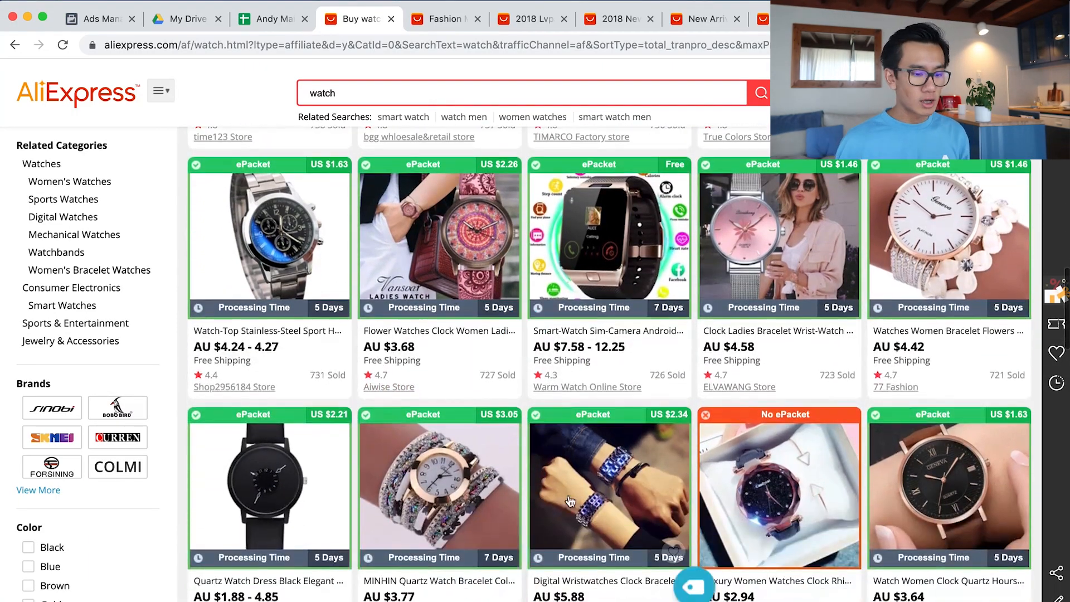
{"action": "scroll", "coordinate": [776, 389], "scroll_direction": "down", "scroll_amount": 4}
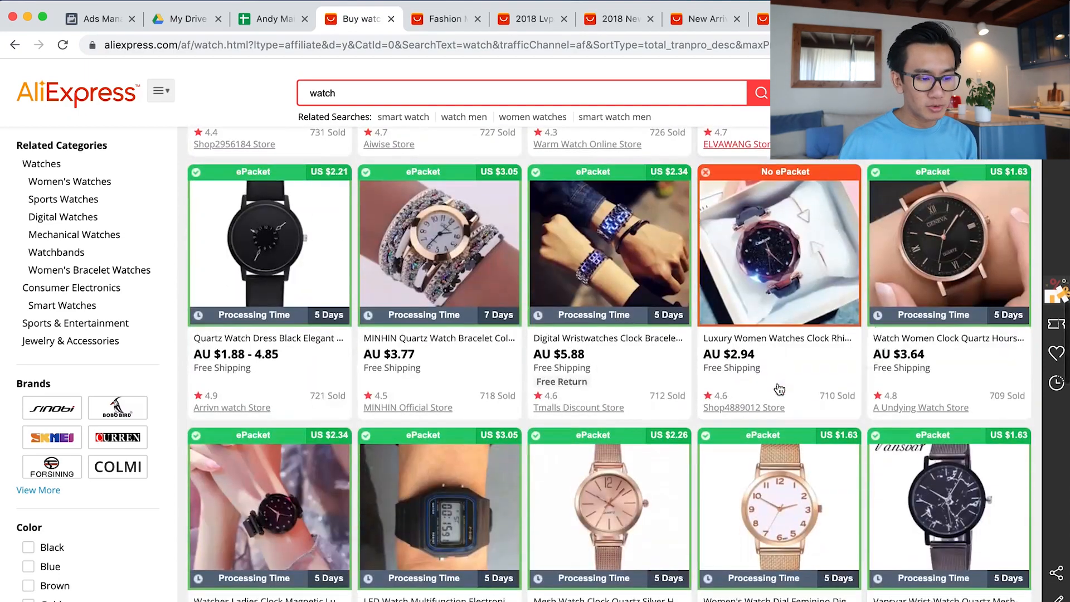
{"action": "scroll", "coordinate": [696, 425], "scroll_direction": "down", "scroll_amount": 4}
{"action": "scroll", "coordinate": [695, 425], "scroll_direction": "up", "scroll_amount": 4}
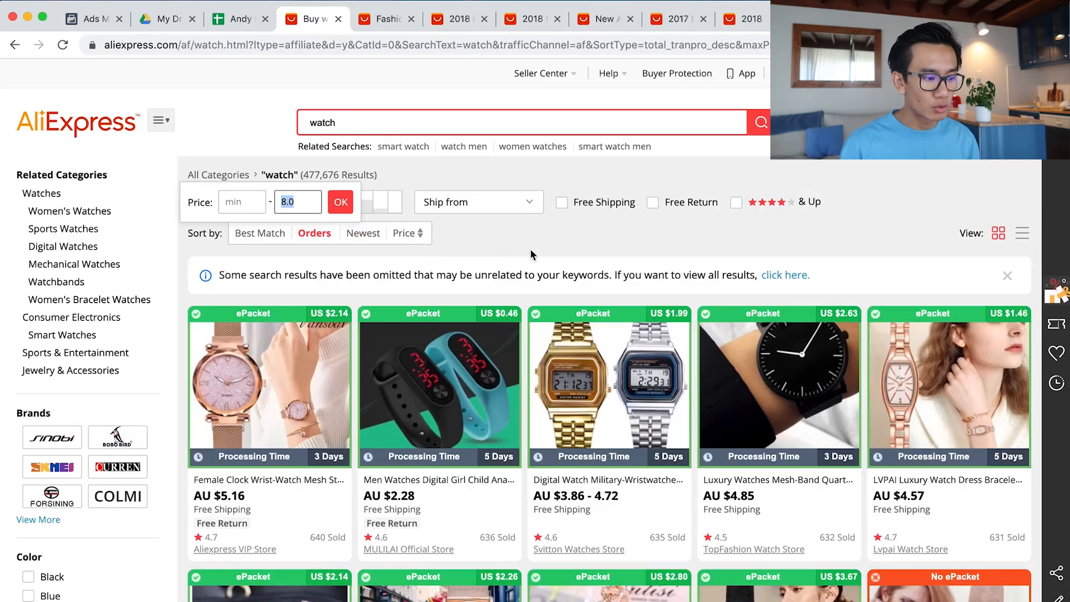
Step: Look through the watch listings on results page 6 and go on to results page 7
{"action": "left_click", "coordinate": [530, 255]}
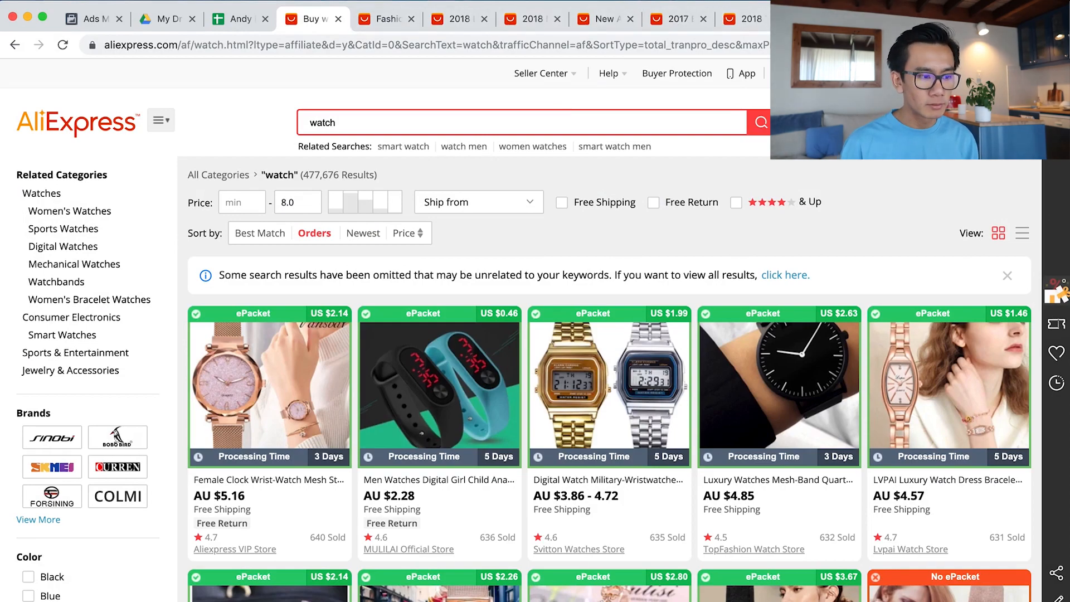
{"action": "scroll", "coordinate": [792, 240], "scroll_direction": "down", "scroll_amount": 4}
{"action": "scroll", "coordinate": [669, 390], "scroll_direction": "down", "scroll_amount": 5}
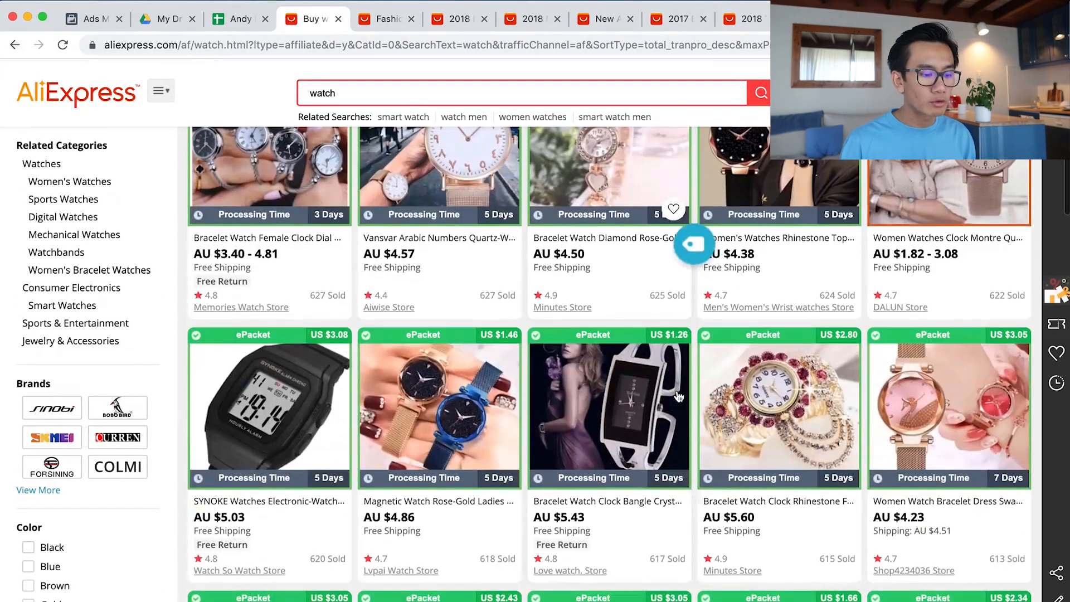
{"action": "scroll", "coordinate": [653, 458], "scroll_direction": "down", "scroll_amount": 4}
{"action": "scroll", "coordinate": [653, 458], "scroll_direction": "down", "scroll_amount": 1}
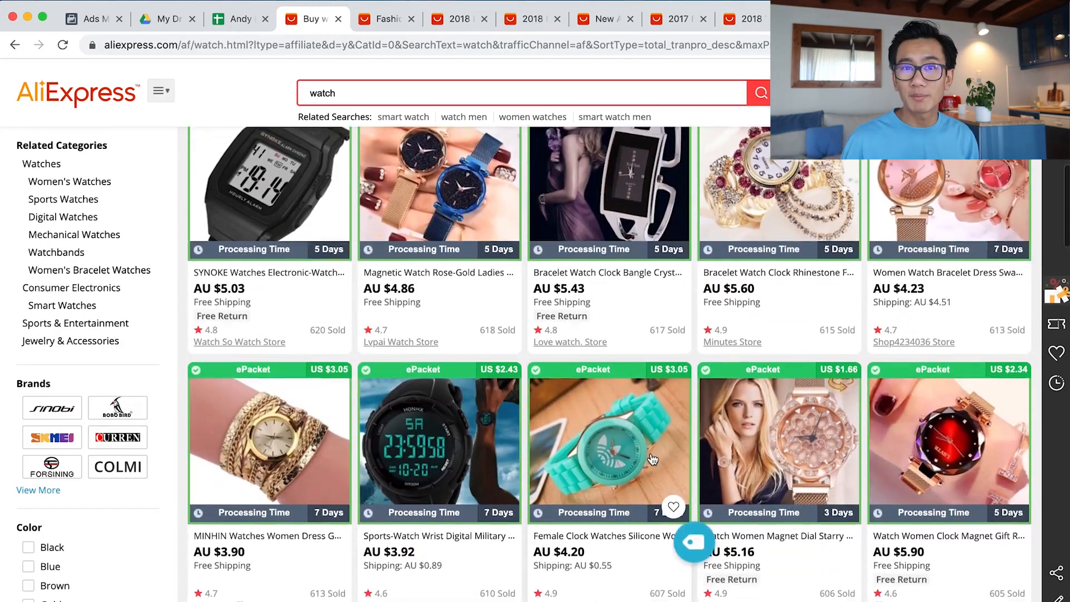
{"action": "scroll", "coordinate": [652, 458], "scroll_direction": "down", "scroll_amount": 2}
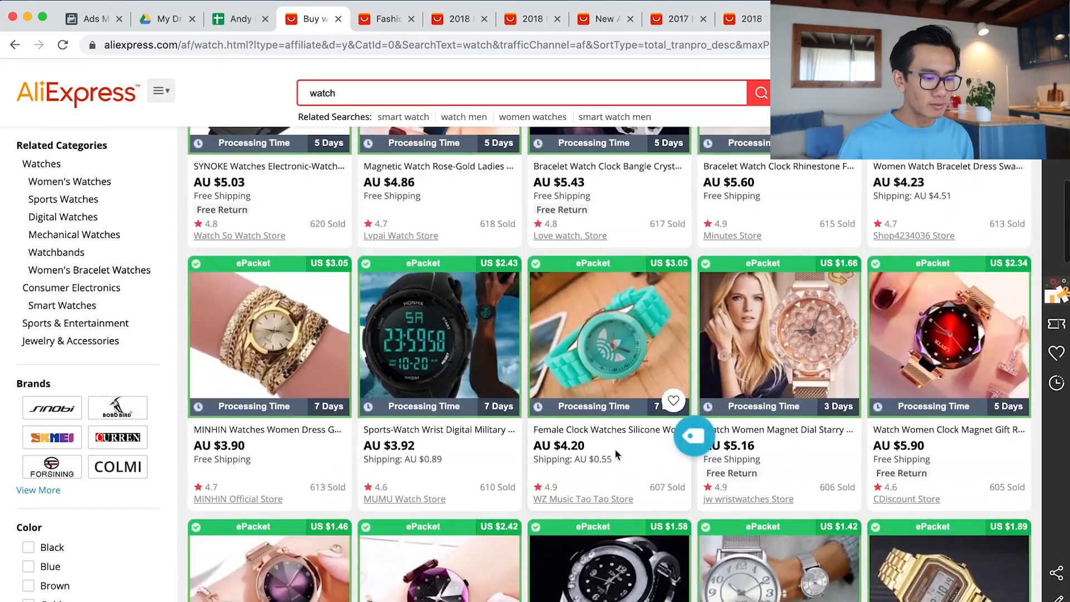
{"action": "scroll", "coordinate": [614, 450], "scroll_direction": "down", "scroll_amount": 6}
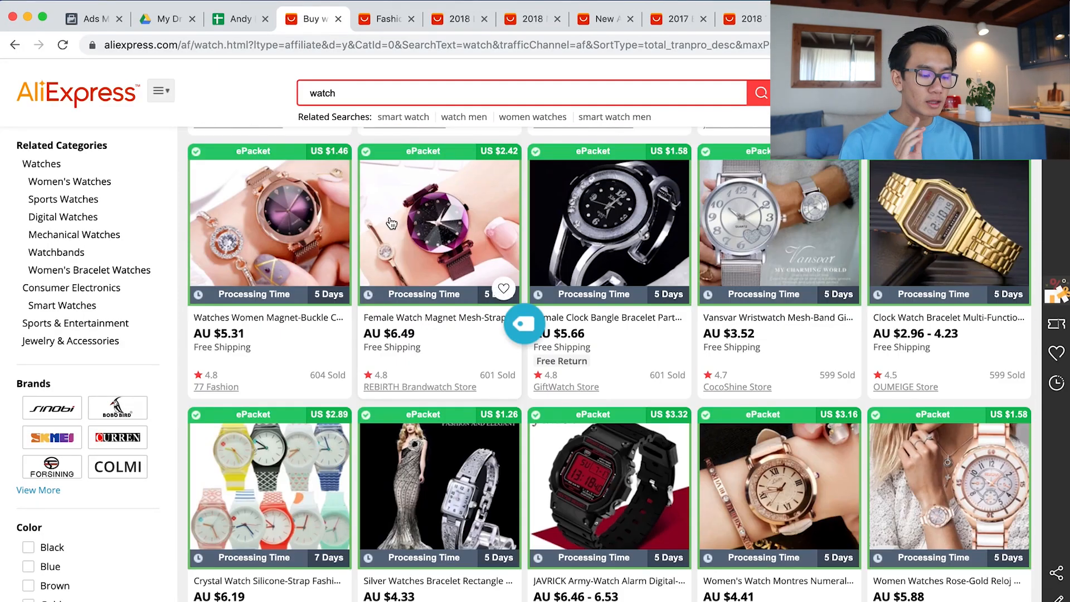
{"action": "scroll", "coordinate": [412, 351], "scroll_direction": "down", "scroll_amount": 2}
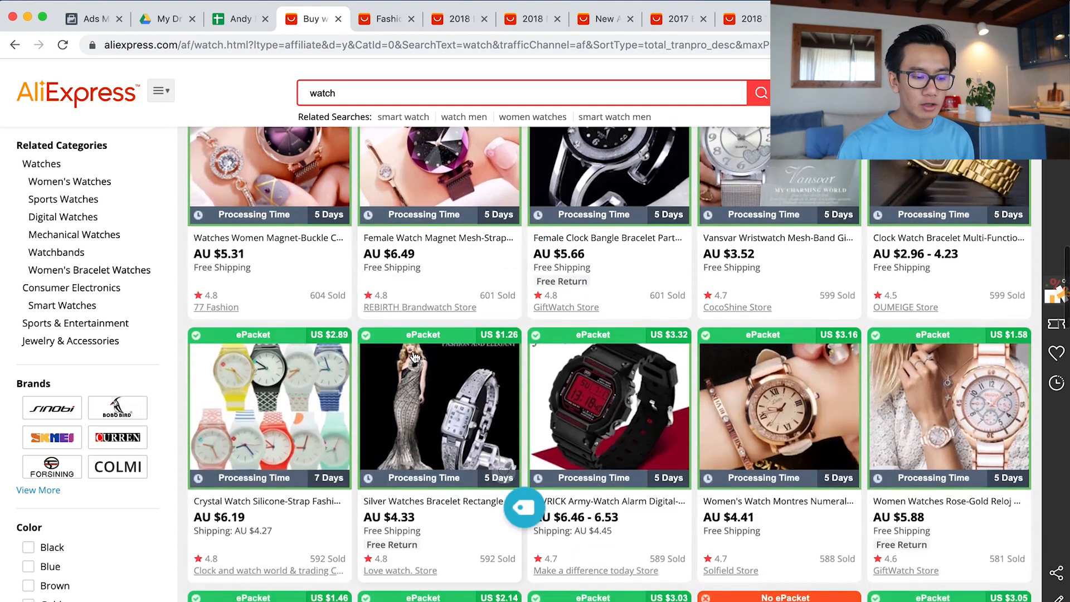
{"action": "scroll", "coordinate": [414, 353], "scroll_direction": "up", "scroll_amount": 3}
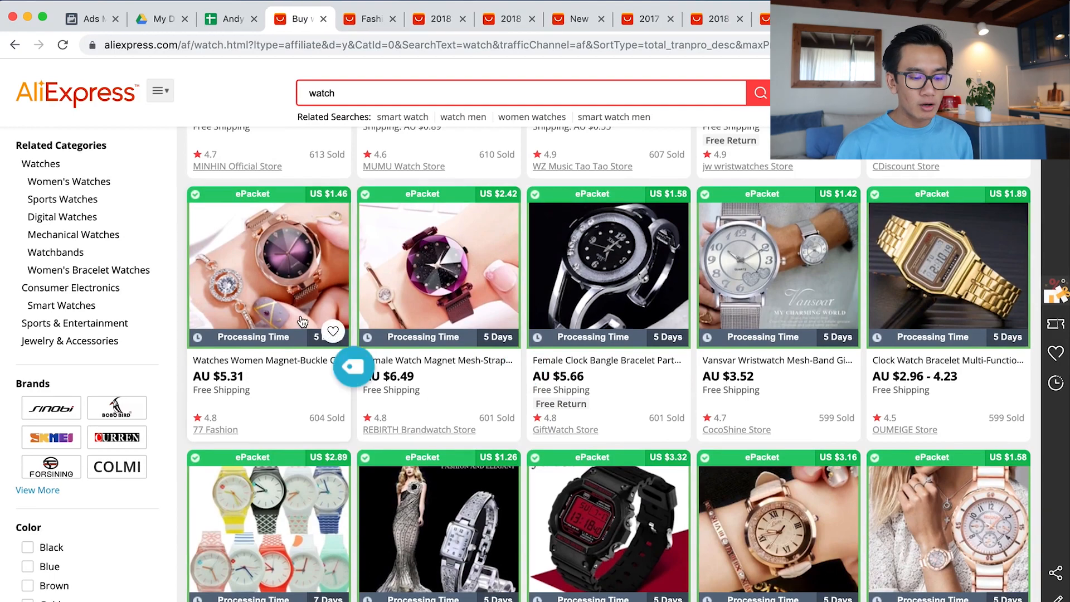
{"action": "scroll", "coordinate": [391, 356], "scroll_direction": "down", "scroll_amount": 5}
{"action": "scroll", "coordinate": [583, 496], "scroll_direction": "down", "scroll_amount": 5}
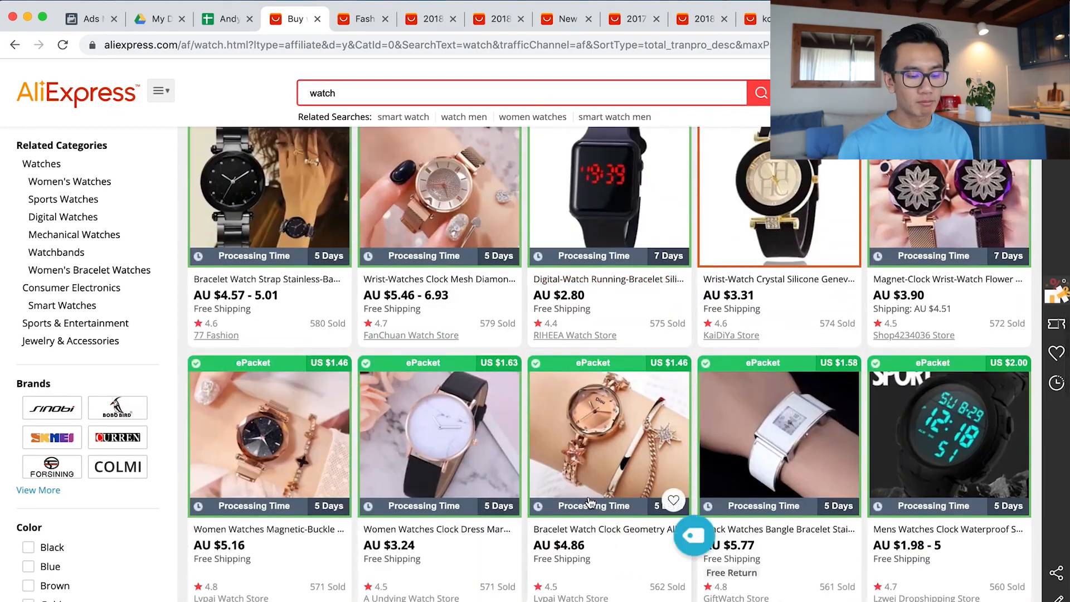
{"action": "scroll", "coordinate": [596, 501], "scroll_direction": "down", "scroll_amount": 6}
{"action": "scroll", "coordinate": [598, 500], "scroll_direction": "down", "scroll_amount": 5}
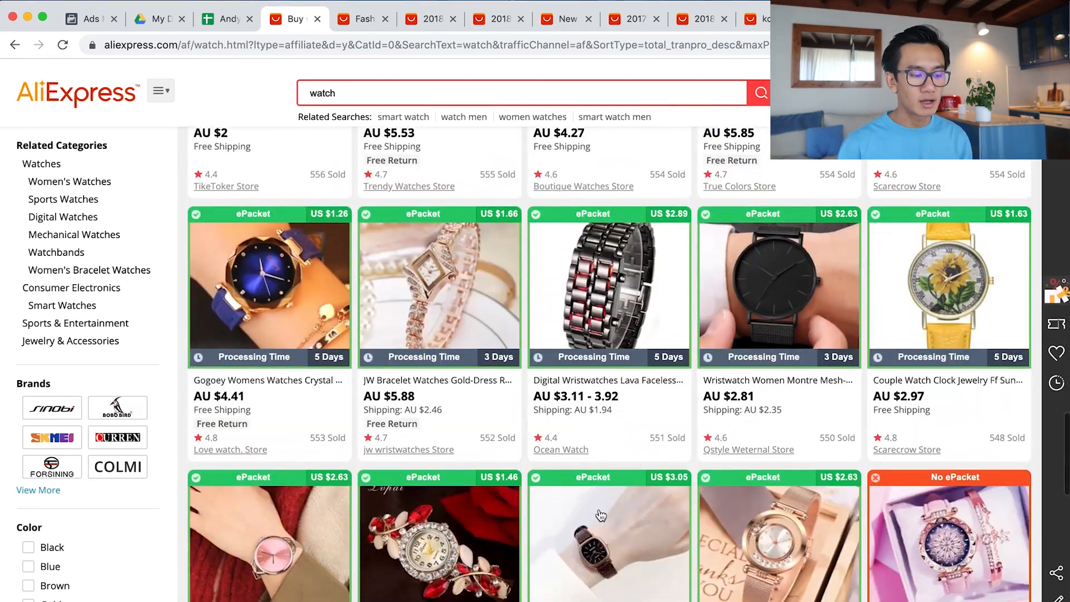
{"action": "scroll", "coordinate": [600, 510], "scroll_direction": "down", "scroll_amount": 6}
{"action": "scroll", "coordinate": [600, 514], "scroll_direction": "down", "scroll_amount": 4}
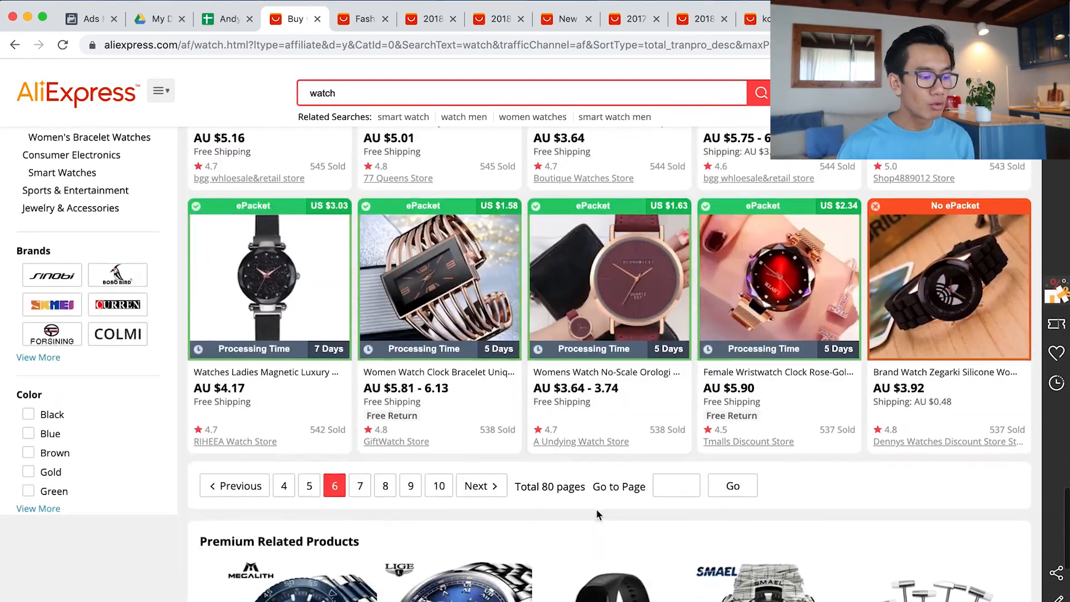
{"action": "left_click", "coordinate": [360, 489]}
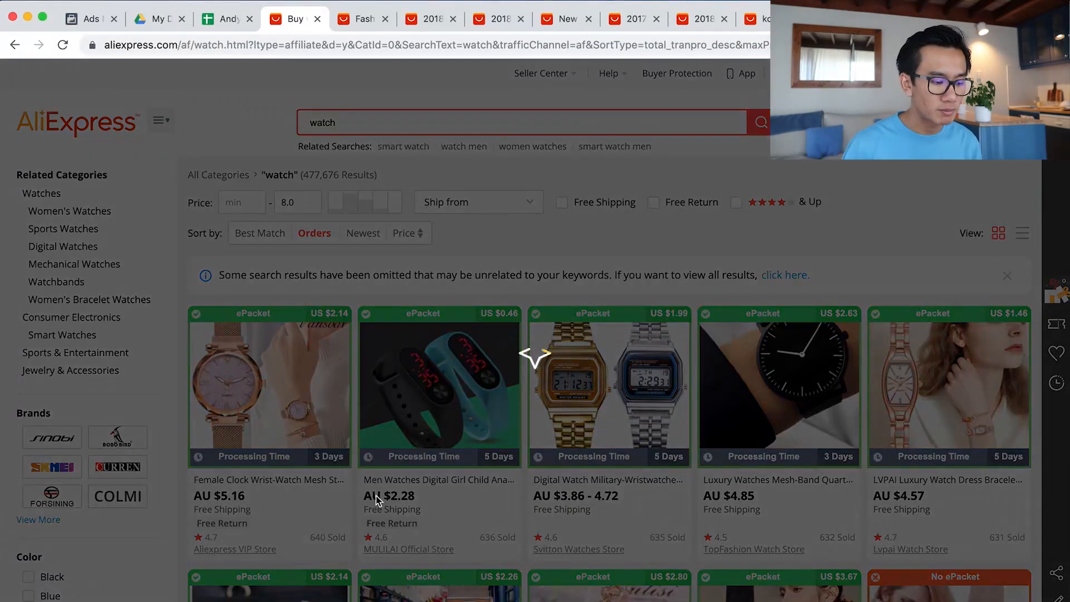
Step: Look through results page 7 and open the colourful geometric Digital-Watch Newspaper listing in a new tab
{"action": "scroll", "coordinate": [694, 538], "scroll_direction": "down", "scroll_amount": 2}
{"action": "scroll", "coordinate": [641, 535], "scroll_direction": "down", "scroll_amount": 3}
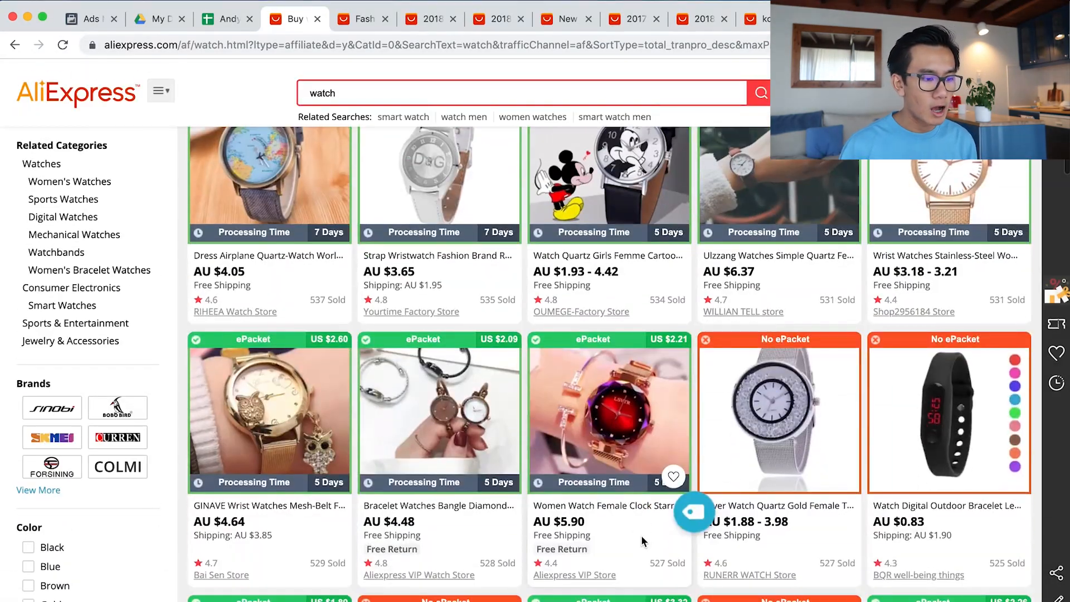
{"action": "scroll", "coordinate": [641, 538], "scroll_direction": "down", "scroll_amount": 4}
{"action": "scroll", "coordinate": [641, 541], "scroll_direction": "down", "scroll_amount": 6}
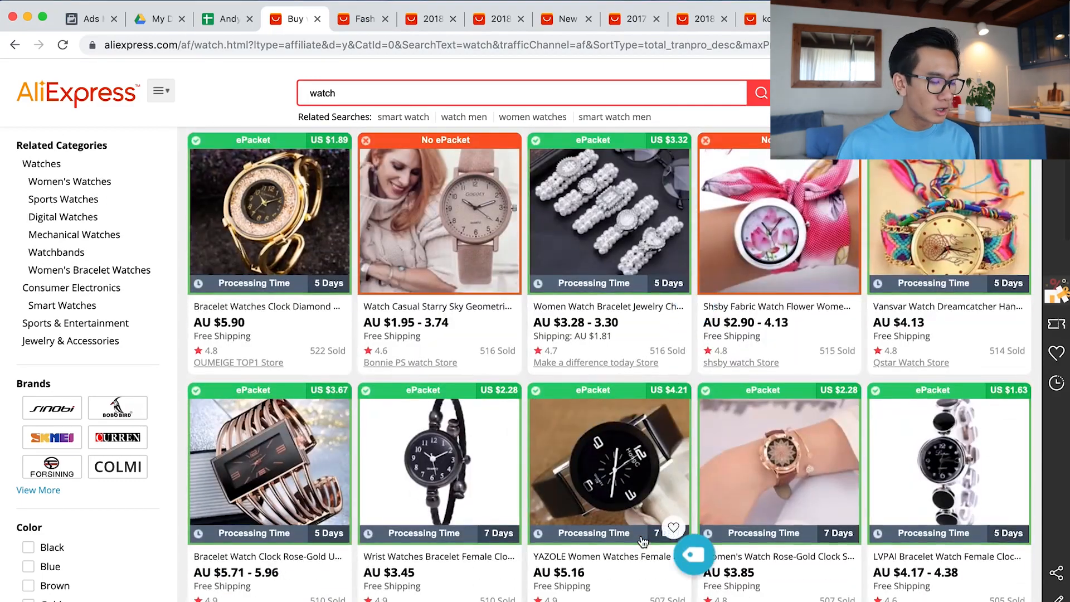
{"action": "scroll", "coordinate": [641, 540], "scroll_direction": "down", "scroll_amount": 8}
{"action": "scroll", "coordinate": [643, 541], "scroll_direction": "down", "scroll_amount": 2}
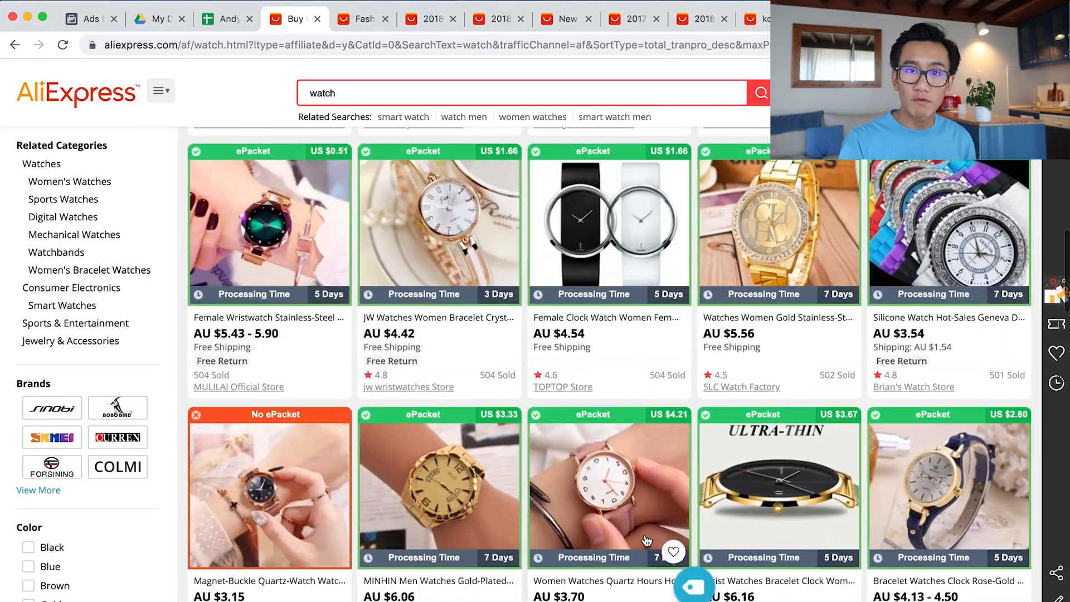
{"action": "scroll", "coordinate": [652, 539], "scroll_direction": "down", "scroll_amount": 15}
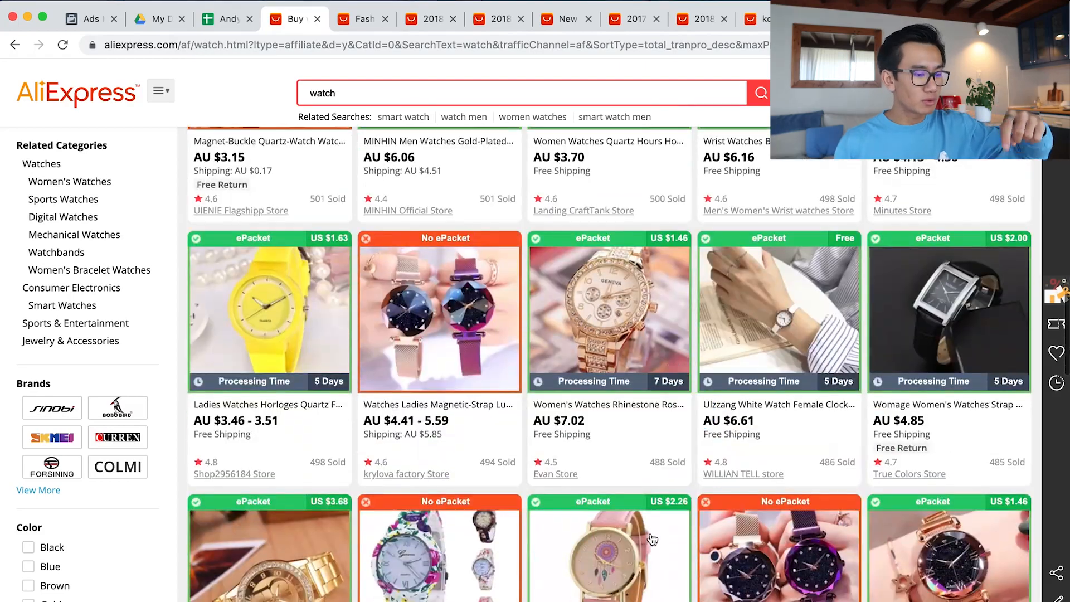
{"action": "scroll", "coordinate": [654, 541], "scroll_direction": "down", "scroll_amount": 7}
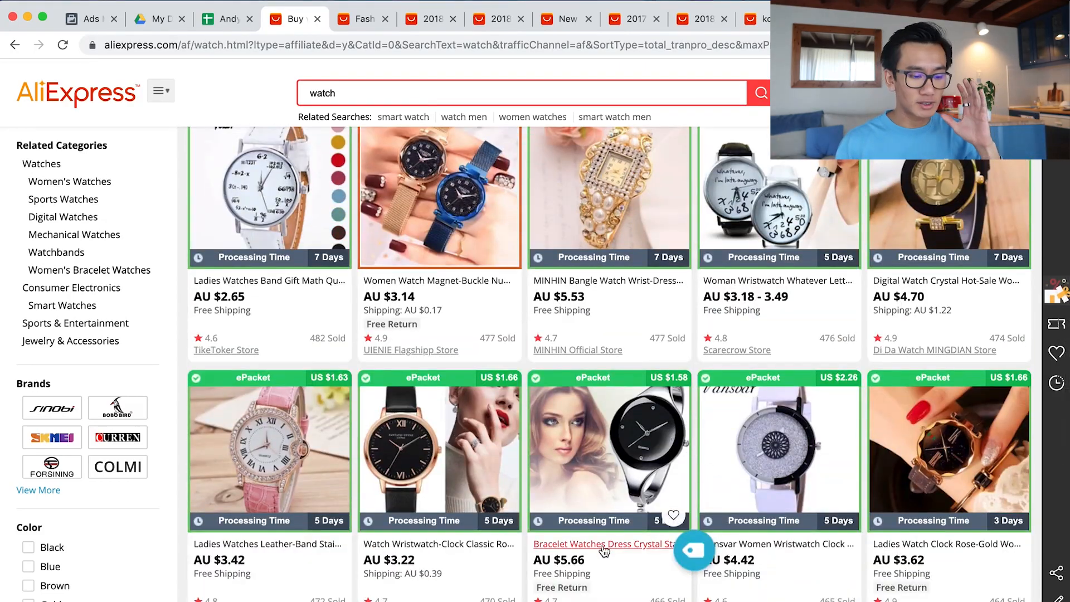
{"action": "scroll", "coordinate": [604, 550], "scroll_direction": "down", "scroll_amount": 2}
{"action": "scroll", "coordinate": [603, 551], "scroll_direction": "down", "scroll_amount": 10}
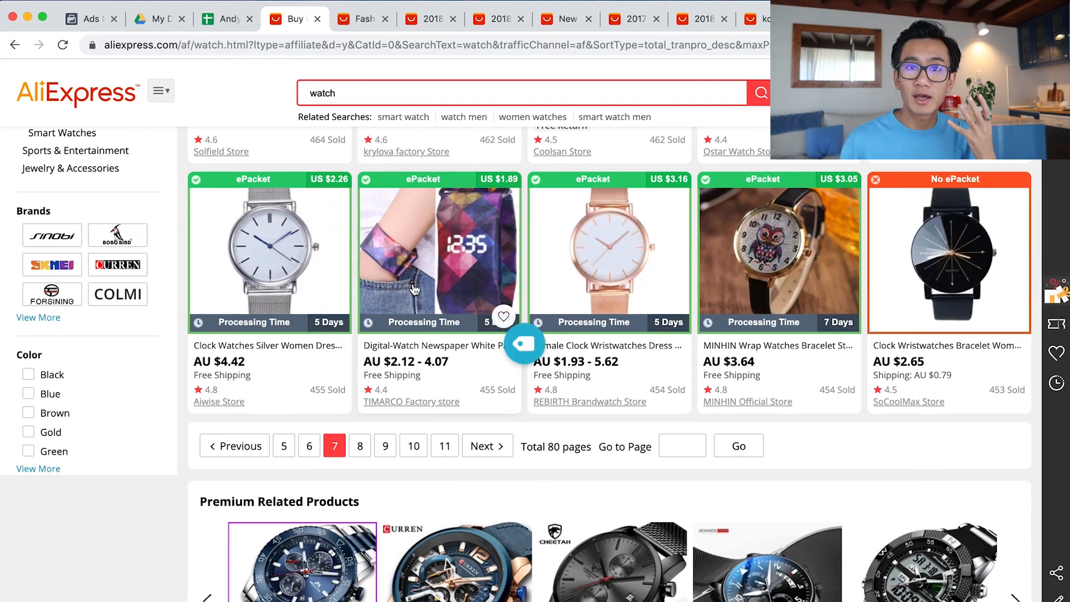
{"action": "left_click", "coordinate": [414, 289], "text": "super"}
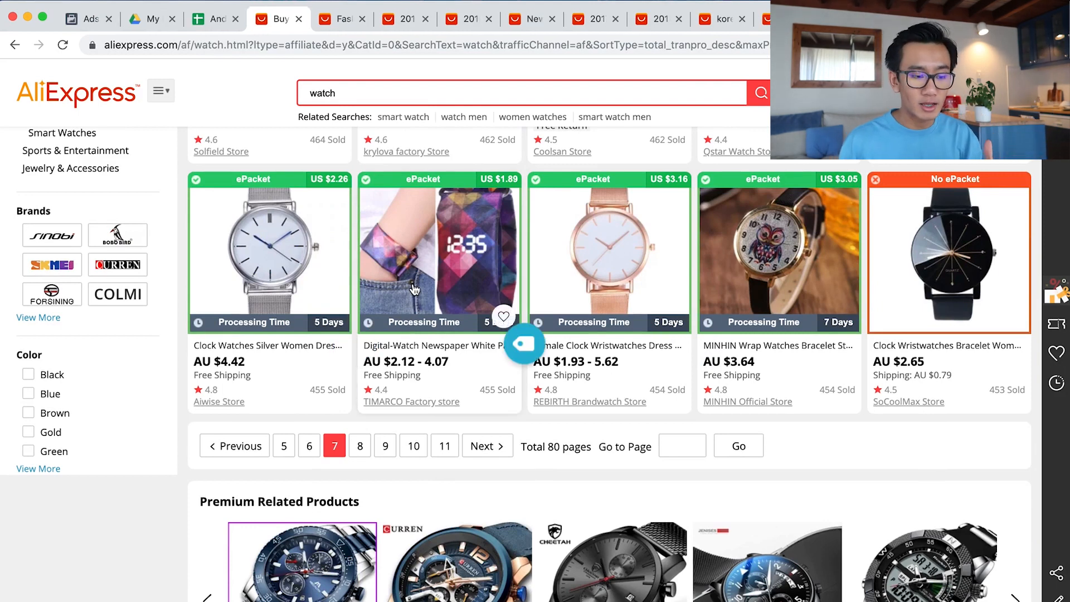
Step: Close the watch search results and examine the product photos of the True Colors Store's Unique LED Digital Watch
{"action": "left_click", "coordinate": [299, 21]}
{"action": "scroll", "coordinate": [190, 577], "scroll_direction": "down", "scroll_amount": 1}
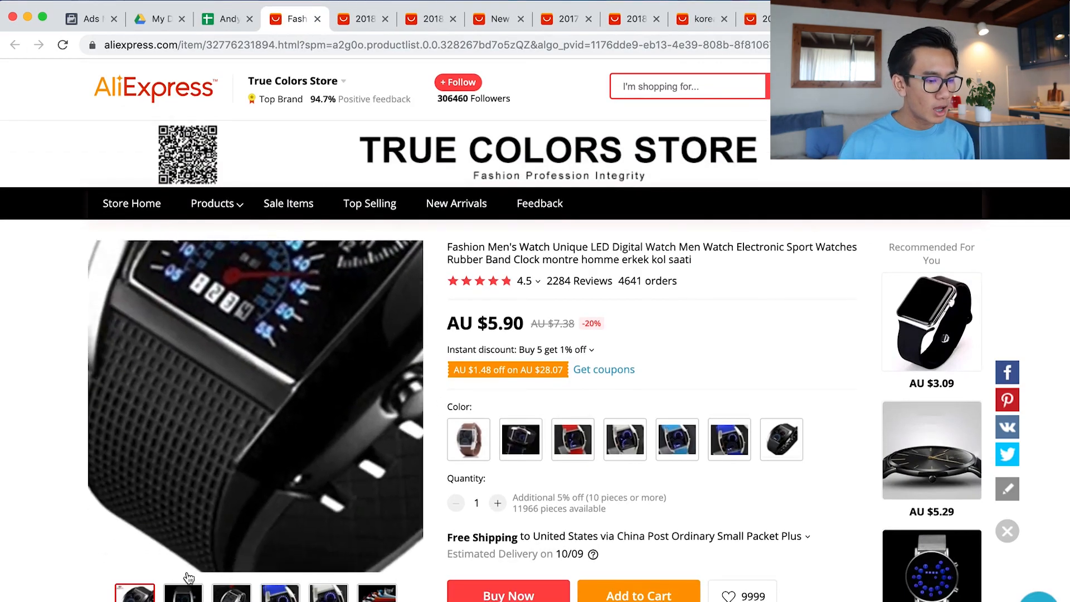
{"action": "mouse_move", "coordinate": [185, 597]}
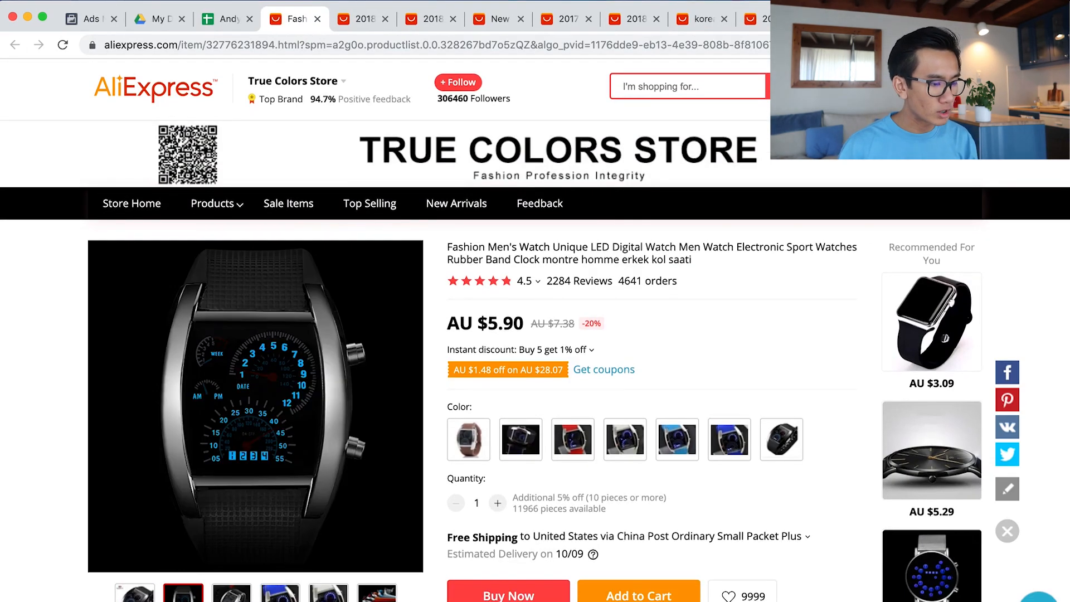
{"action": "mouse_move", "coordinate": [231, 595]}
{"action": "mouse_move", "coordinate": [274, 596]}
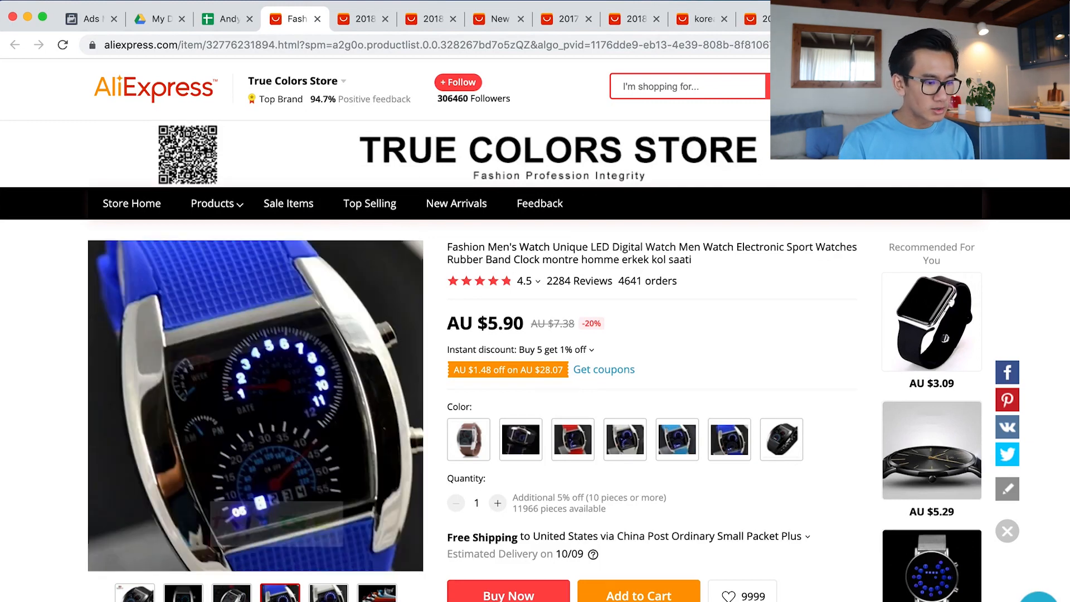
{"action": "mouse_move", "coordinate": [378, 594]}
{"action": "scroll", "coordinate": [535, 329], "scroll_direction": "up", "scroll_amount": 1}
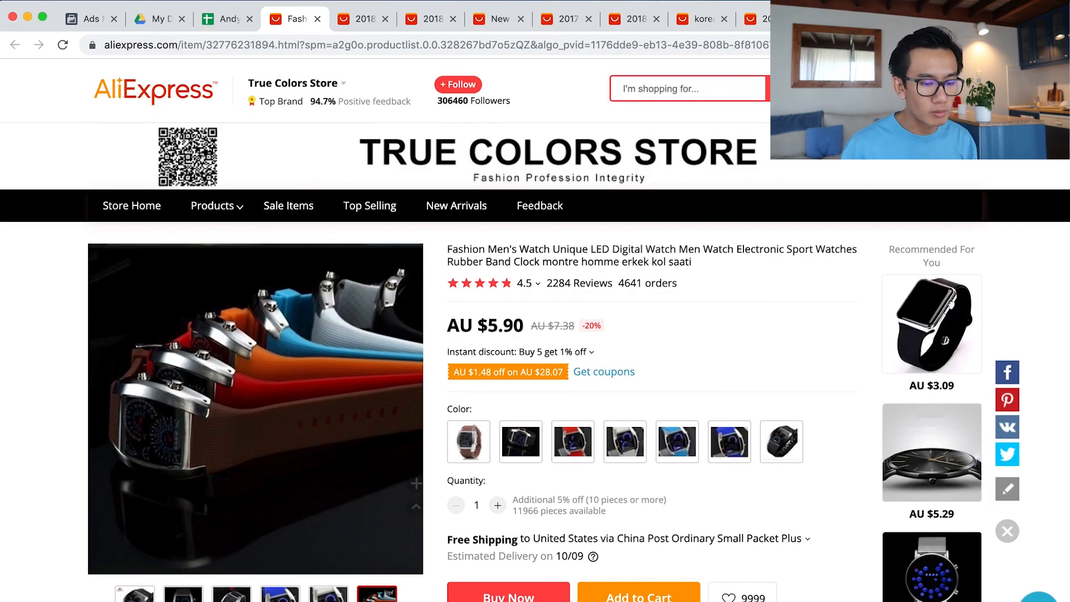
Step: Skim the product description of the True Colors Store's LED digital watch
{"action": "scroll", "coordinate": [789, 347], "scroll_direction": "down", "scroll_amount": 10}
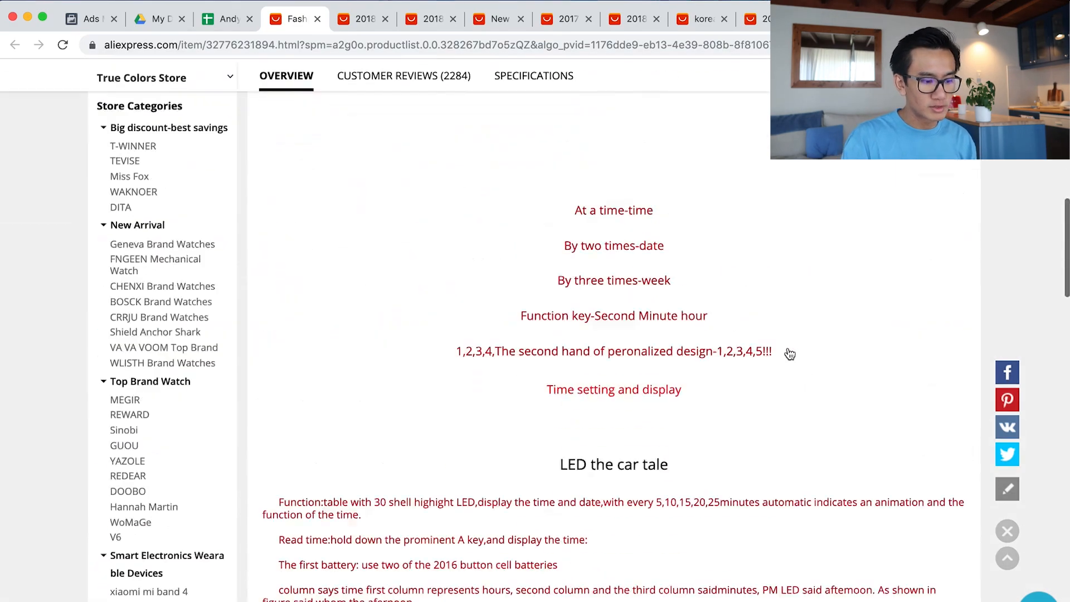
{"action": "scroll", "coordinate": [790, 353], "scroll_direction": "up", "scroll_amount": 15}
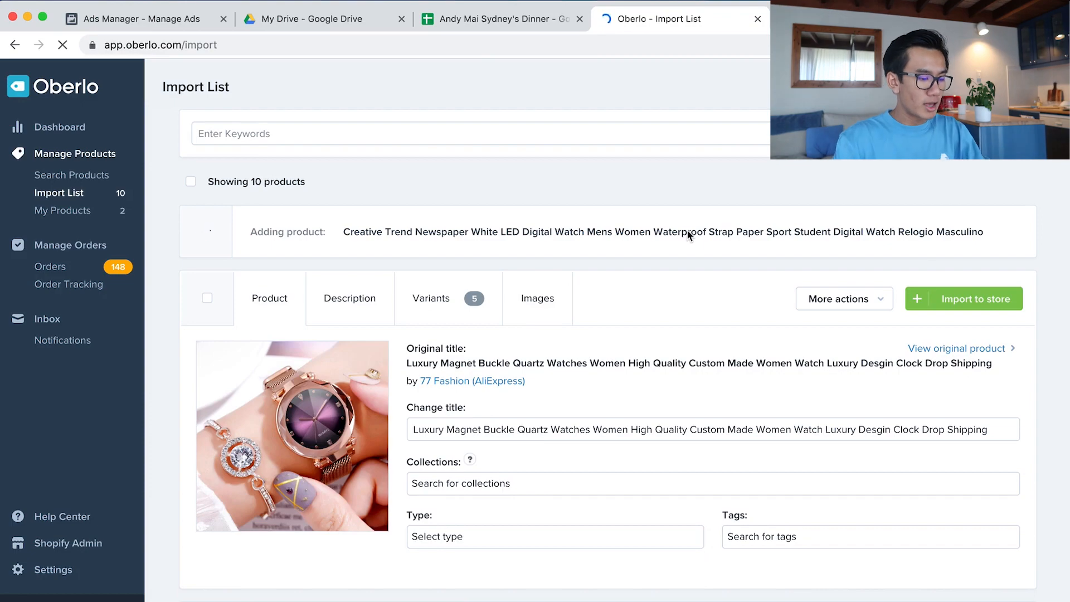
Step: In the Oberlo import list, title the Lvpai marble-dial watch "Pink Marble" and delete the Brand Name line from its description
{"action": "scroll", "coordinate": [556, 366], "scroll_direction": "down", "scroll_amount": 10}
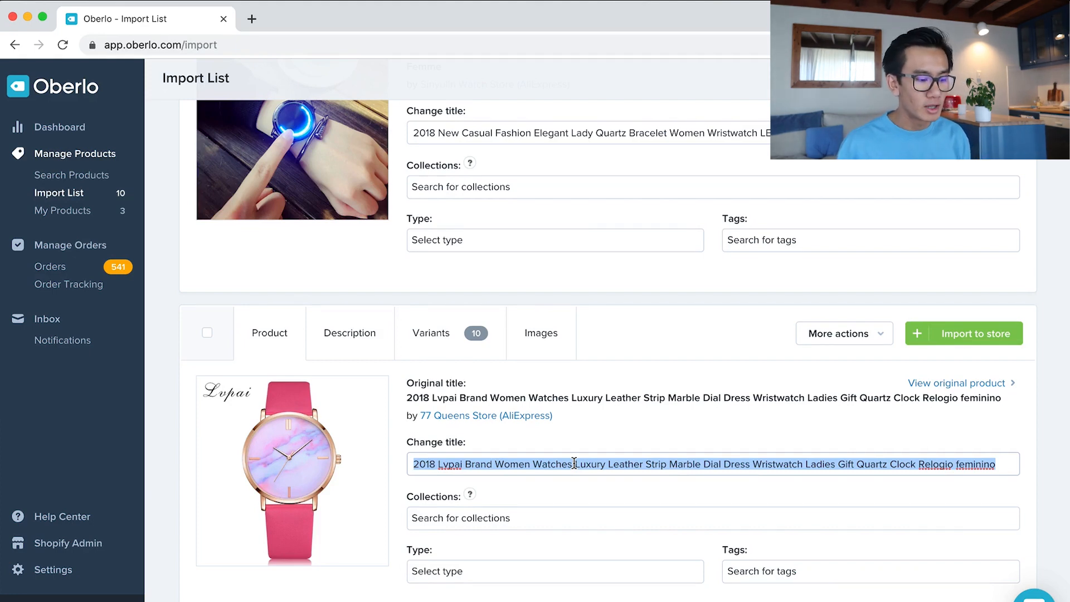
{"action": "type", "text": "Pink Marble"}
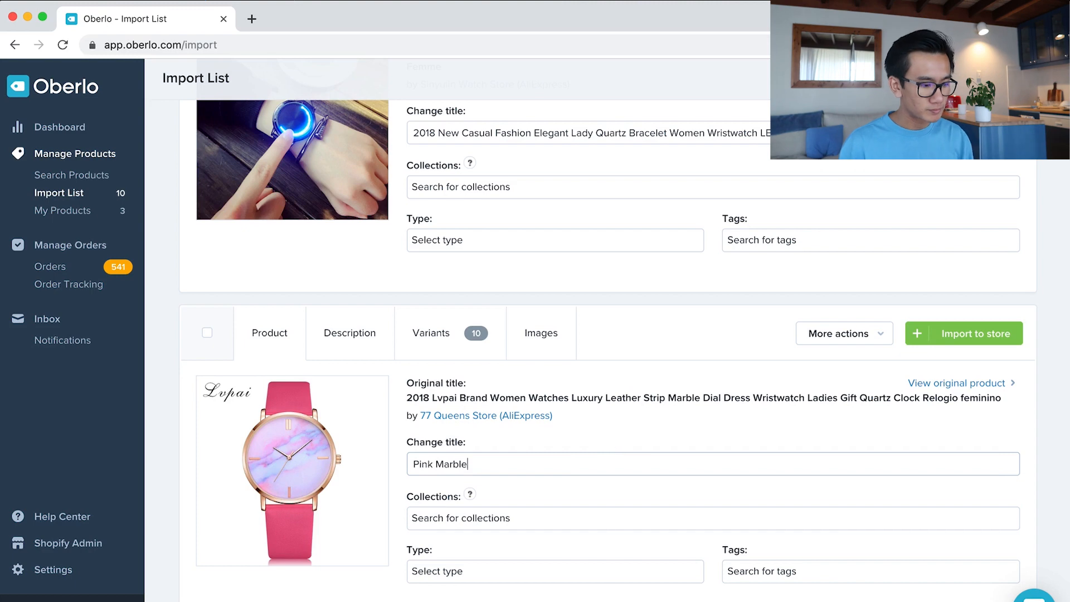
{"action": "left_click", "coordinate": [351, 346]}
{"action": "scroll", "coordinate": [365, 518], "scroll_direction": "down", "scroll_amount": 2}
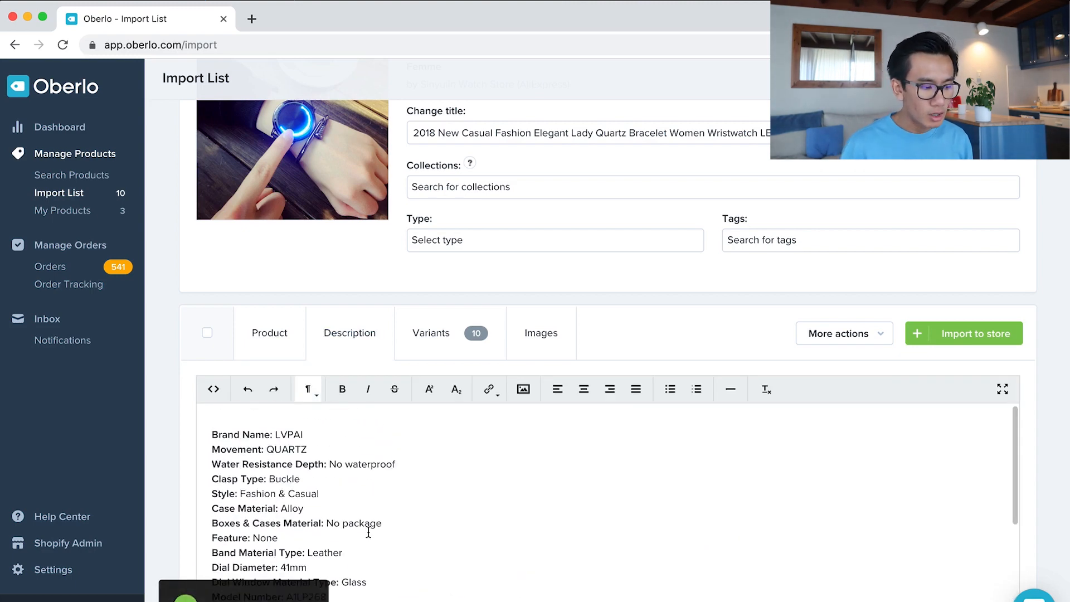
{"action": "scroll", "coordinate": [369, 531], "scroll_direction": "down", "scroll_amount": 1}
{"action": "scroll", "coordinate": [340, 469], "scroll_direction": "up", "scroll_amount": 1}
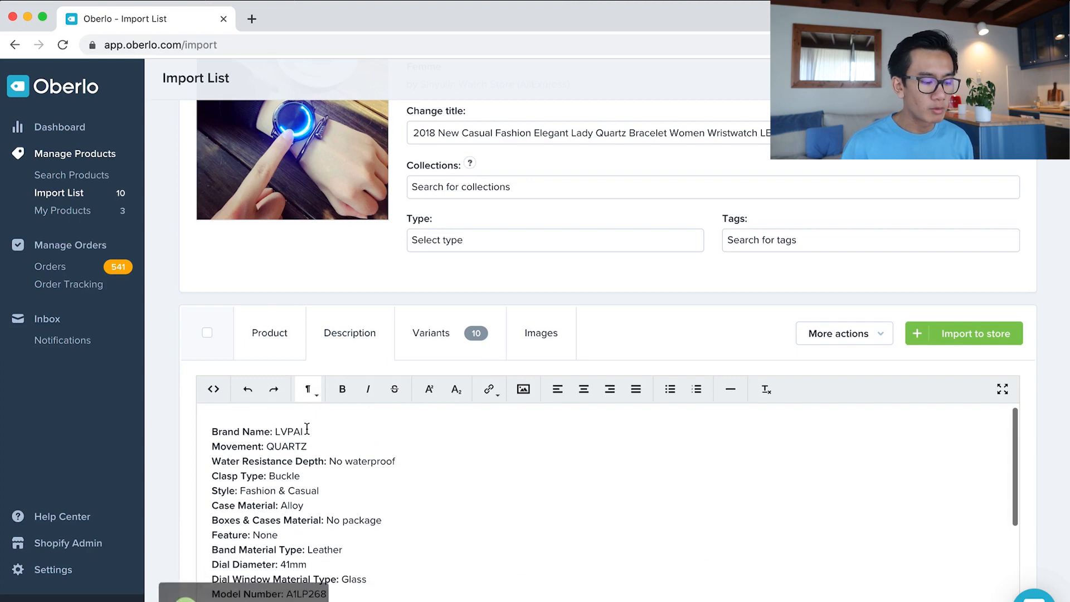
{"action": "left_click_drag", "start_coordinate": [305, 431], "coordinate": [180, 439]}
{"action": "key", "text": "BackSpace"}
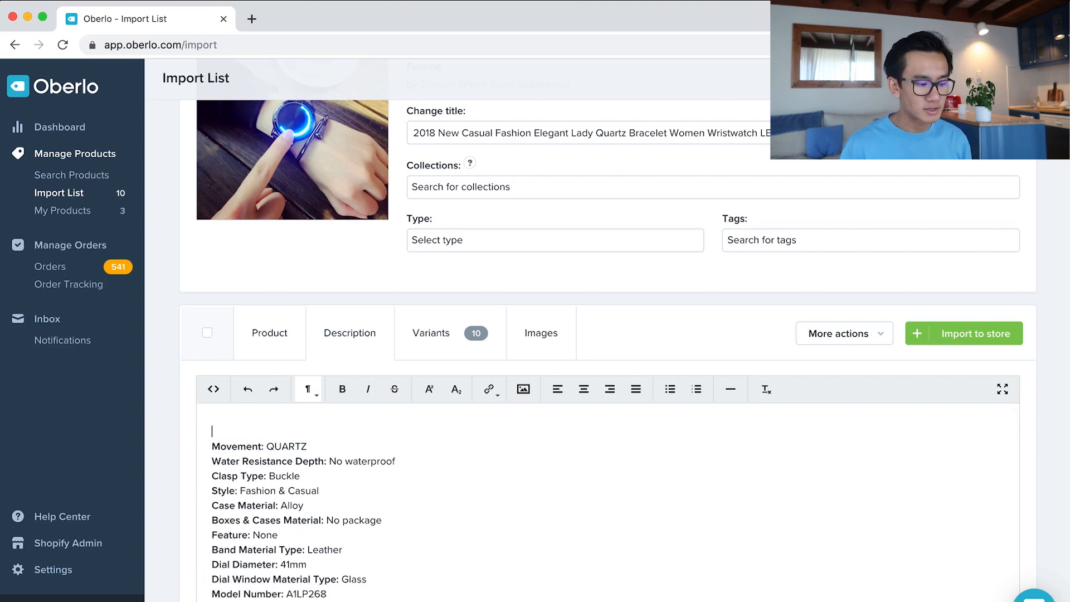
{"action": "key", "text": "BackSpace"}
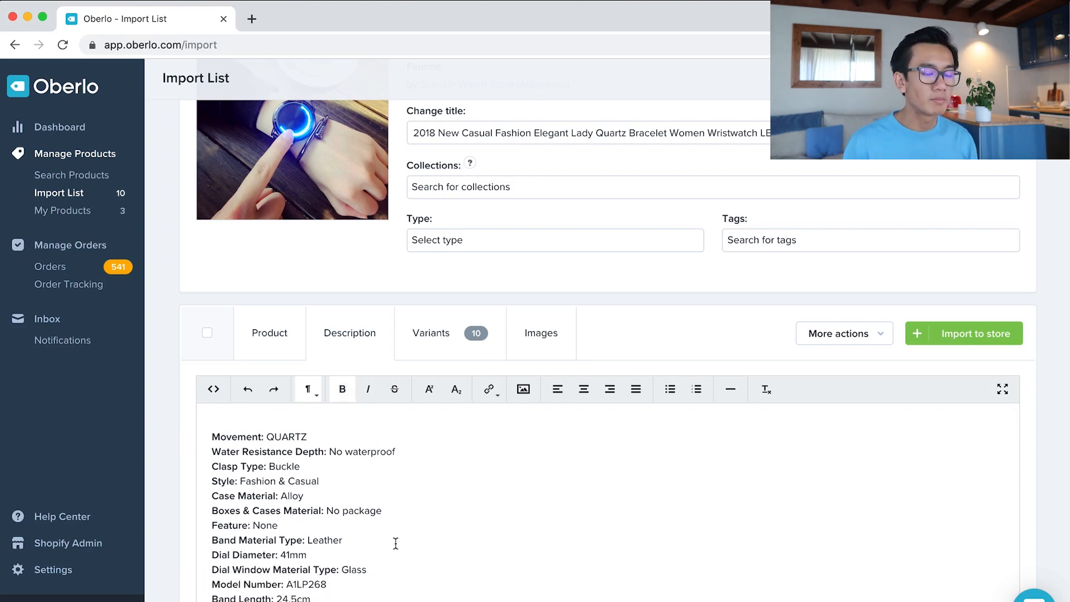
Step: Delete the description lines from Water Resistance Depth to Feature, plus the Dial Window Material Type and Model Number lines
{"action": "left_click", "coordinate": [270, 344]}
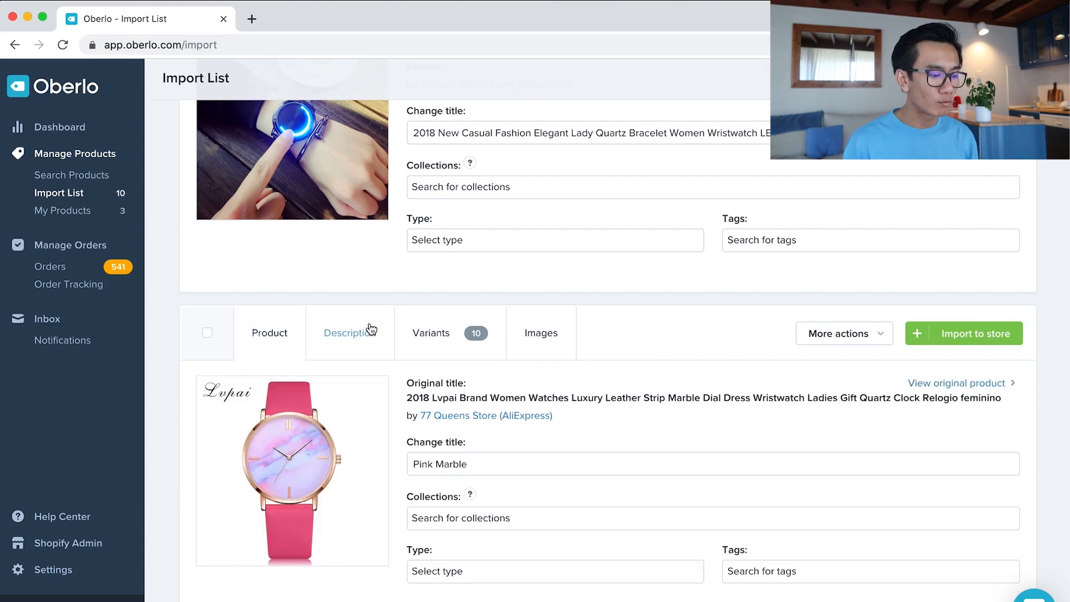
{"action": "left_click", "coordinate": [373, 330]}
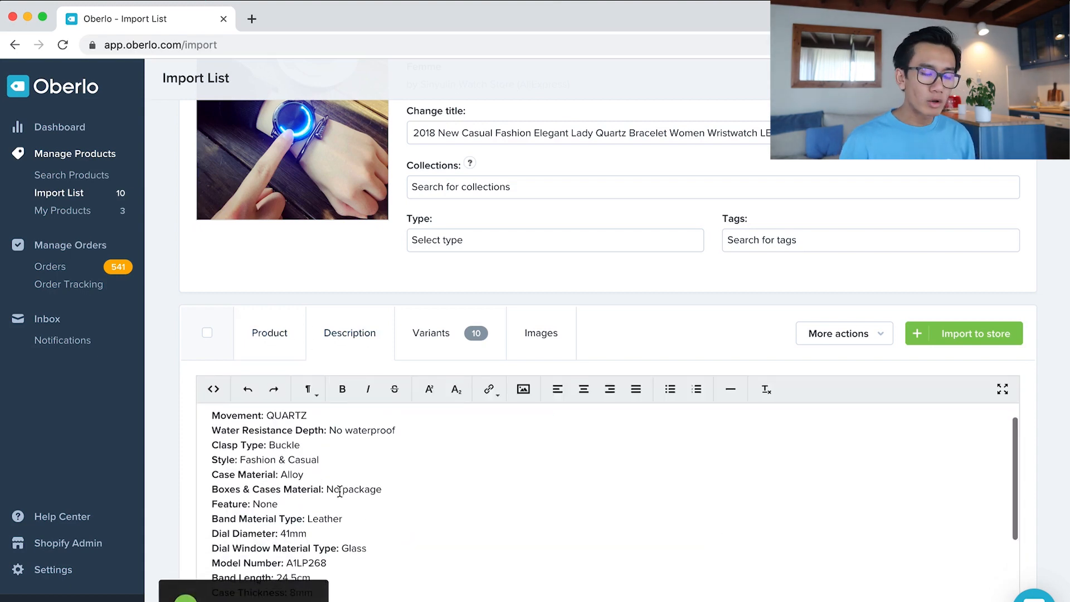
{"action": "left_click_drag", "start_coordinate": [300, 517], "coordinate": [191, 449]}
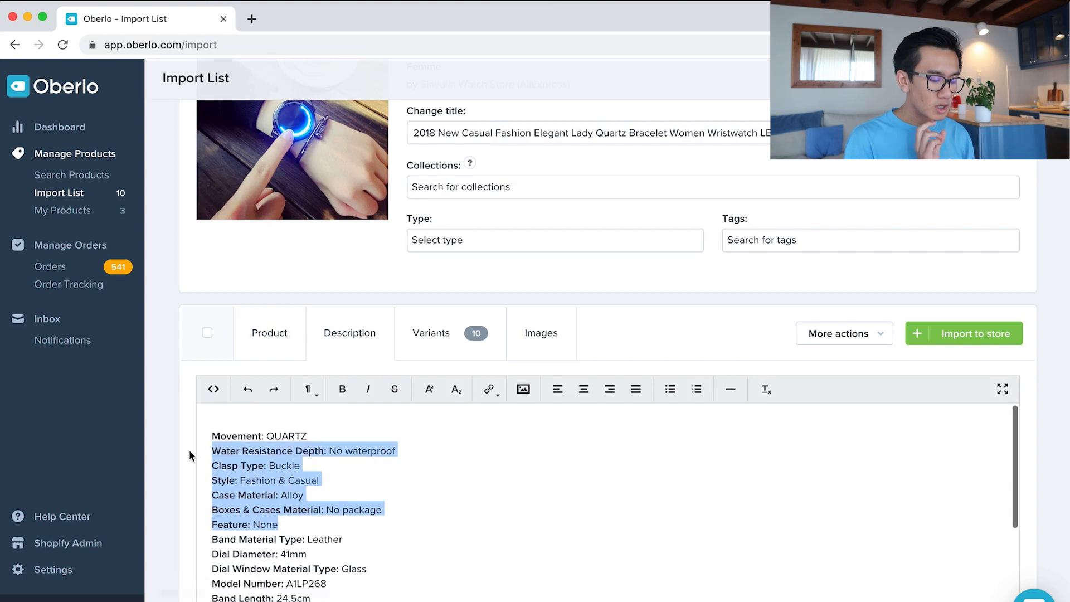
{"action": "key", "text": "BackSpace"}
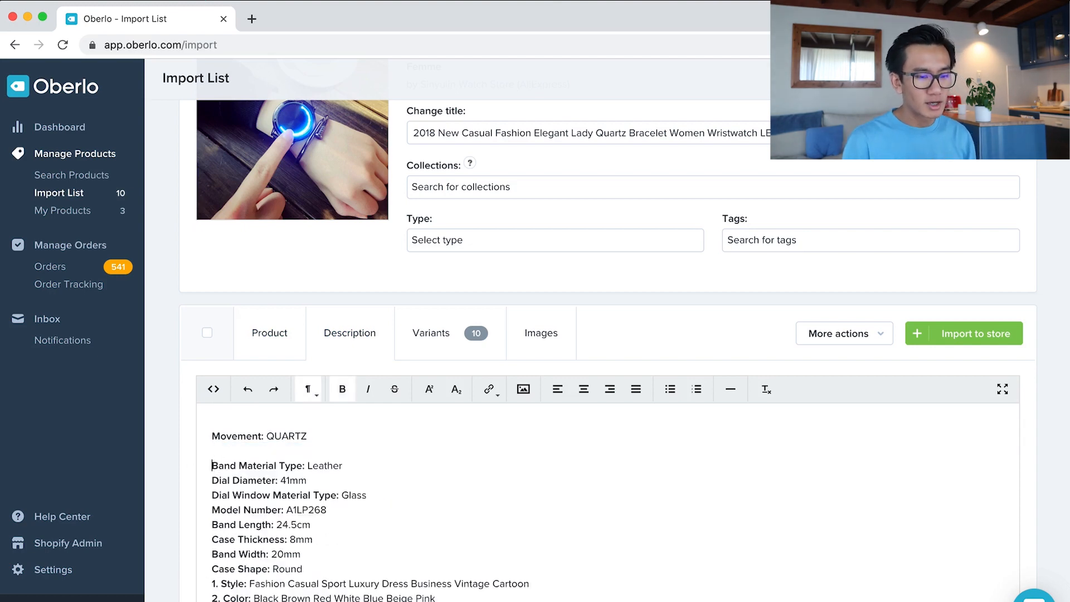
{"action": "key", "text": "BackSpace"}
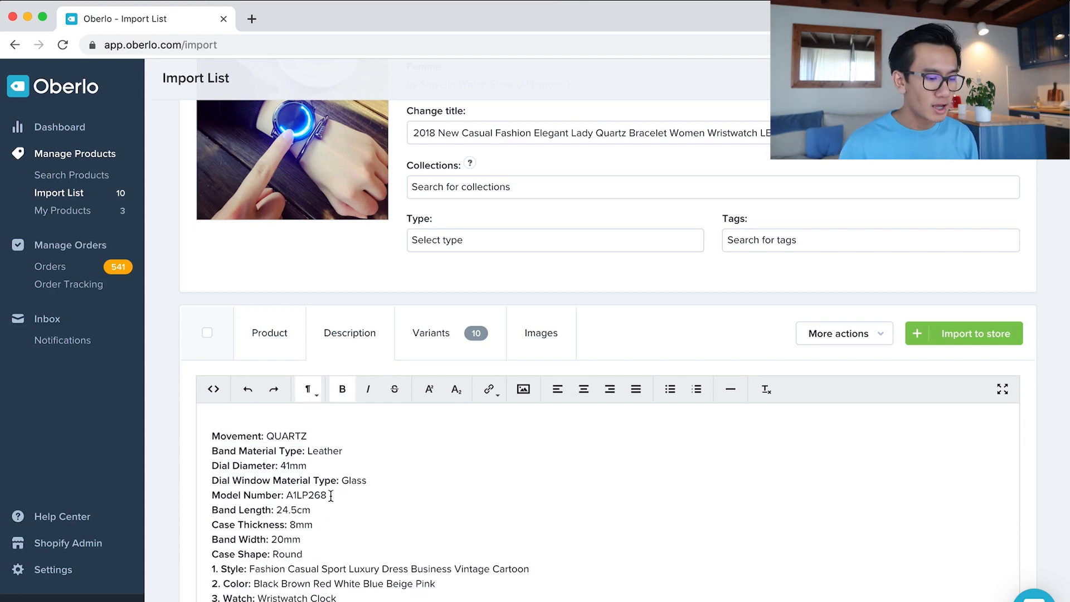
{"action": "left_click_drag", "start_coordinate": [330, 496], "coordinate": [134, 483]}
{"action": "key", "text": "BackSpace"}
{"action": "key", "text": "BackSpace"}
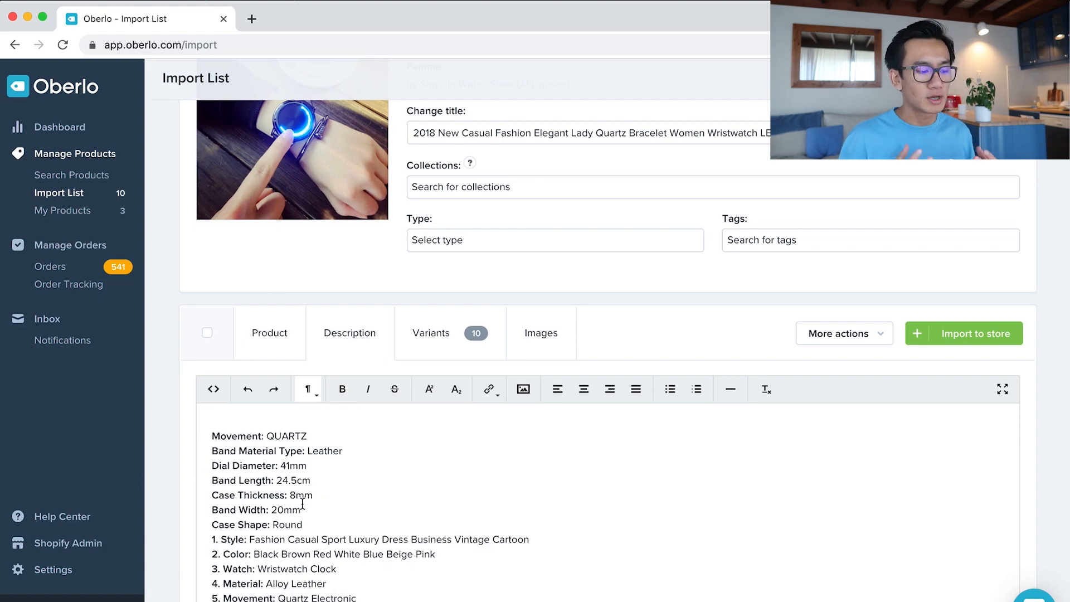
Step: Remove the Case Shape line and the numbered lines 1 to 8 from the Pink Marble description
{"action": "scroll", "coordinate": [311, 511], "scroll_direction": "down", "scroll_amount": 1}
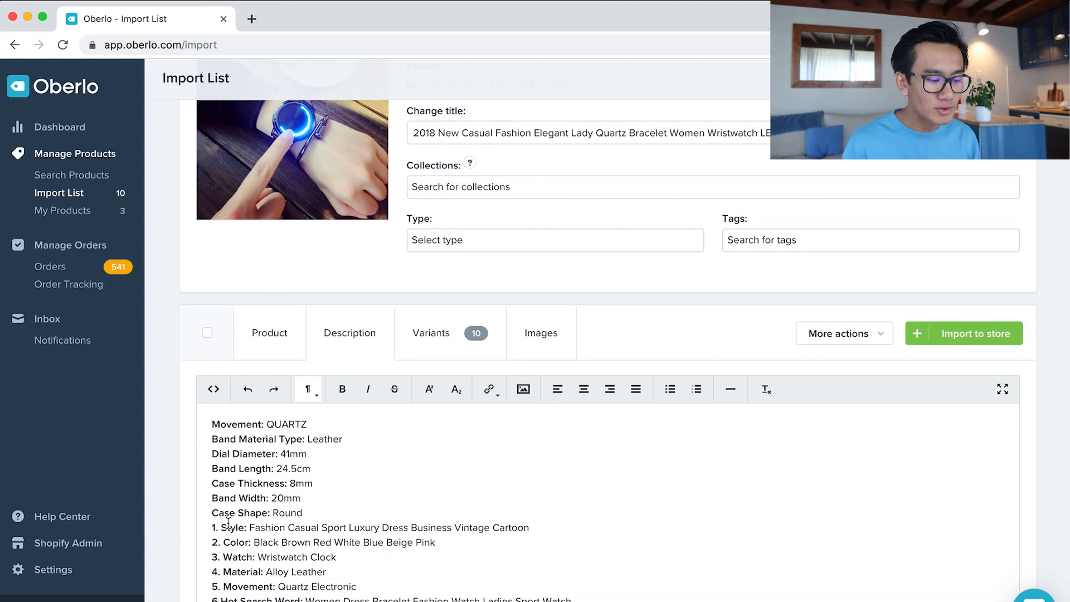
{"action": "left_click_drag", "start_coordinate": [308, 518], "coordinate": [205, 517]}
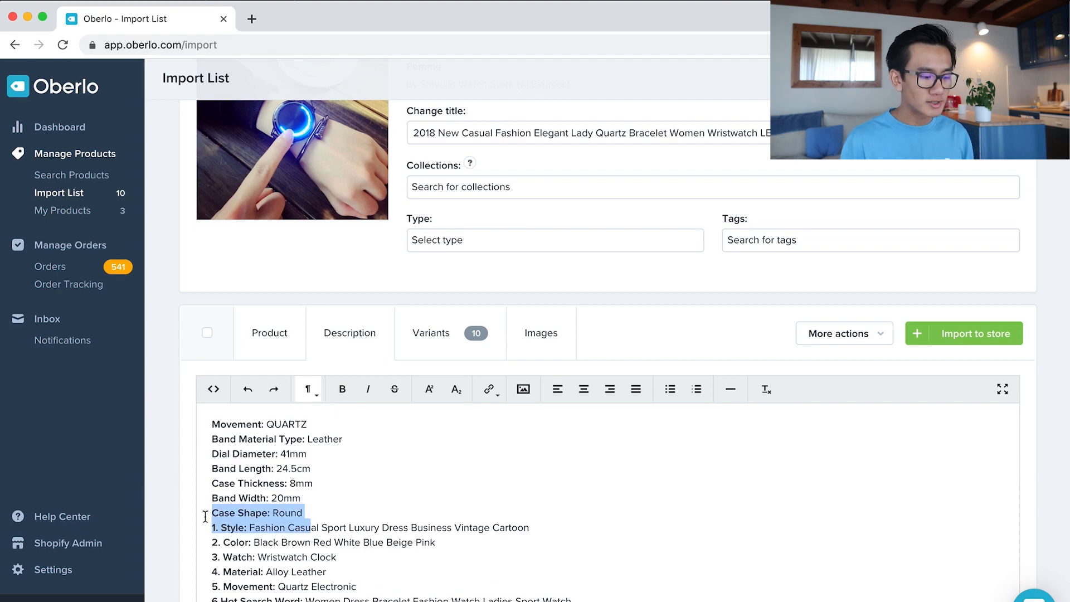
{"action": "left_click", "coordinate": [310, 511]}
{"action": "left_click_drag", "start_coordinate": [310, 512], "coordinate": [80, 505]}
{"action": "key", "text": "BackSpace"}
{"action": "key", "text": "BackSpace"}
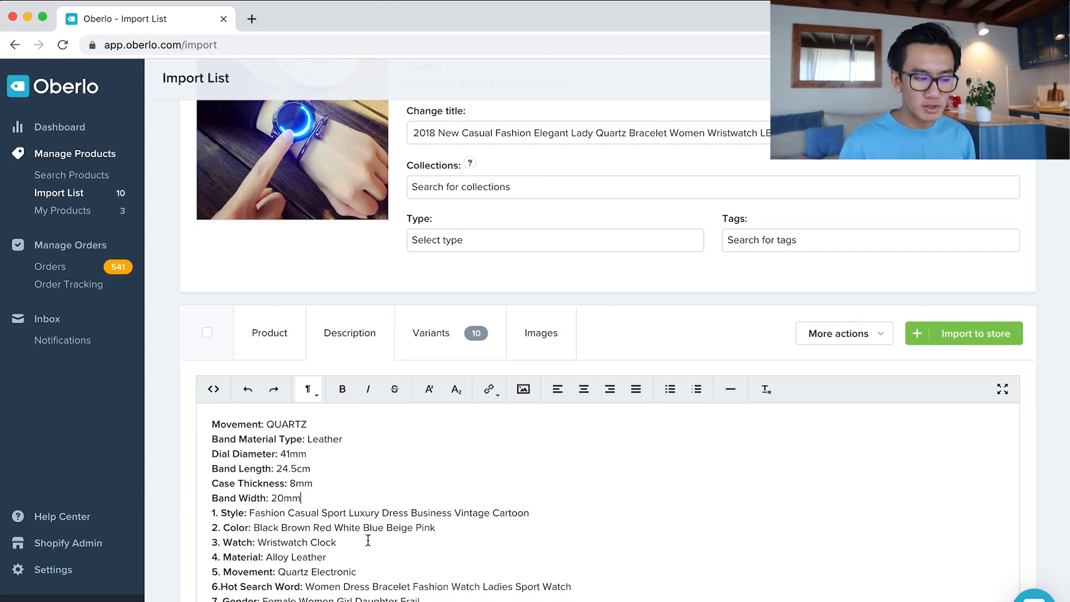
{"action": "scroll", "coordinate": [368, 540], "scroll_direction": "down", "scroll_amount": 2}
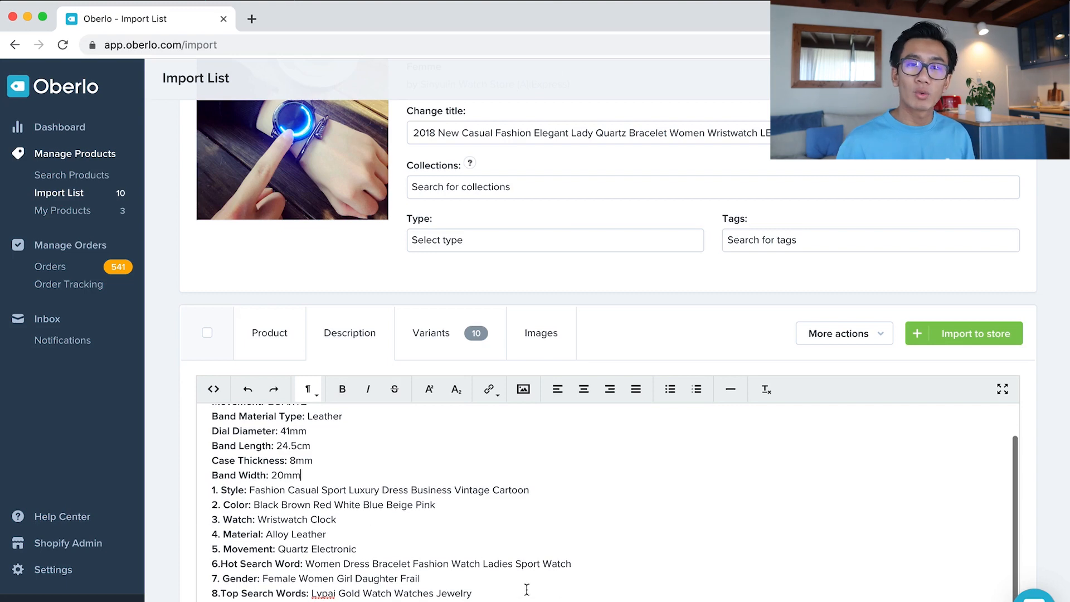
{"action": "left_click_drag", "start_coordinate": [518, 590], "coordinate": [174, 491]}
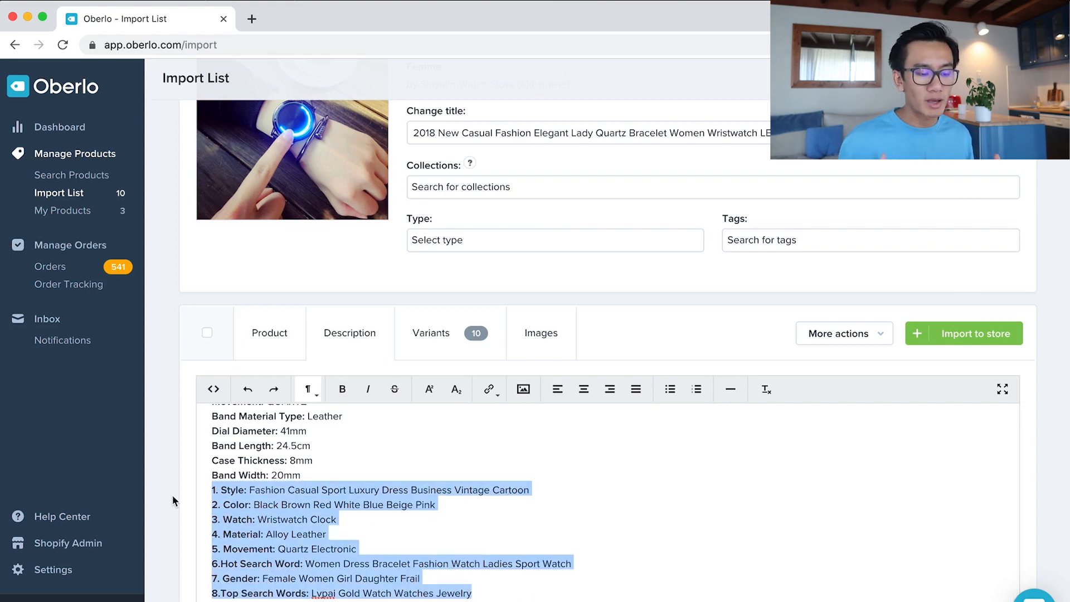
{"action": "key", "text": "BackSpace"}
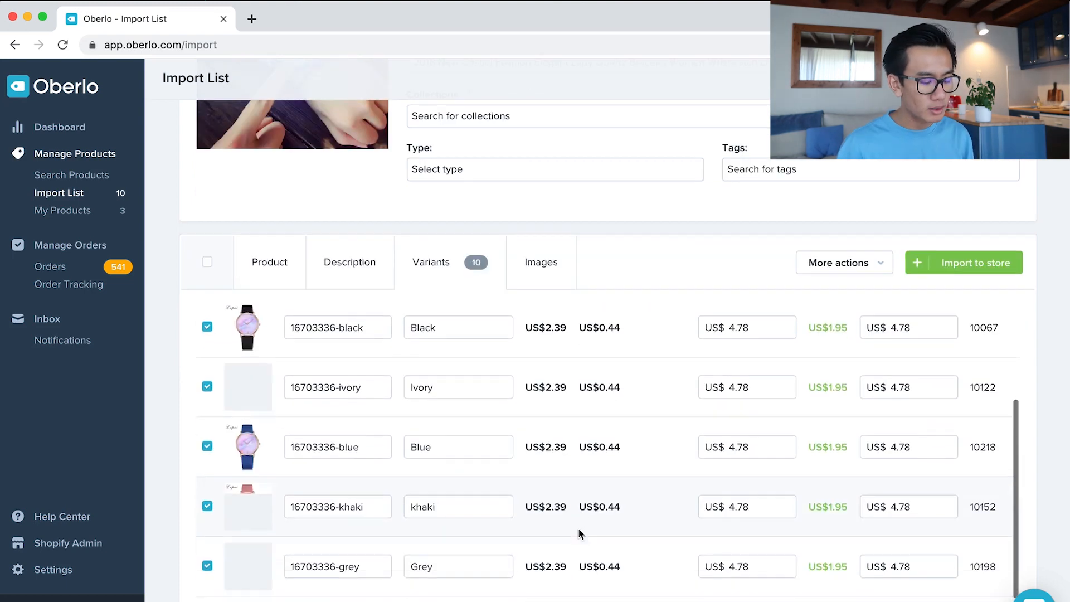
Step: Set the price of all Pink Marble variants to US$24.99
{"action": "scroll", "coordinate": [577, 527], "scroll_direction": "down", "scroll_amount": 2}
{"action": "scroll", "coordinate": [578, 527], "scroll_direction": "down", "scroll_amount": 5}
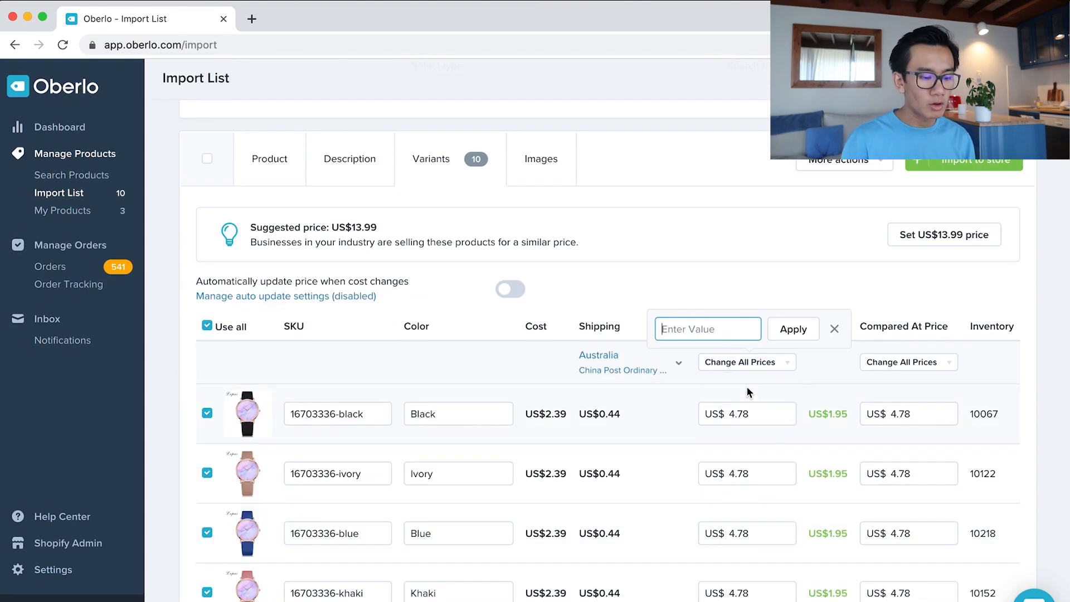
{"action": "type", "text": "19"}
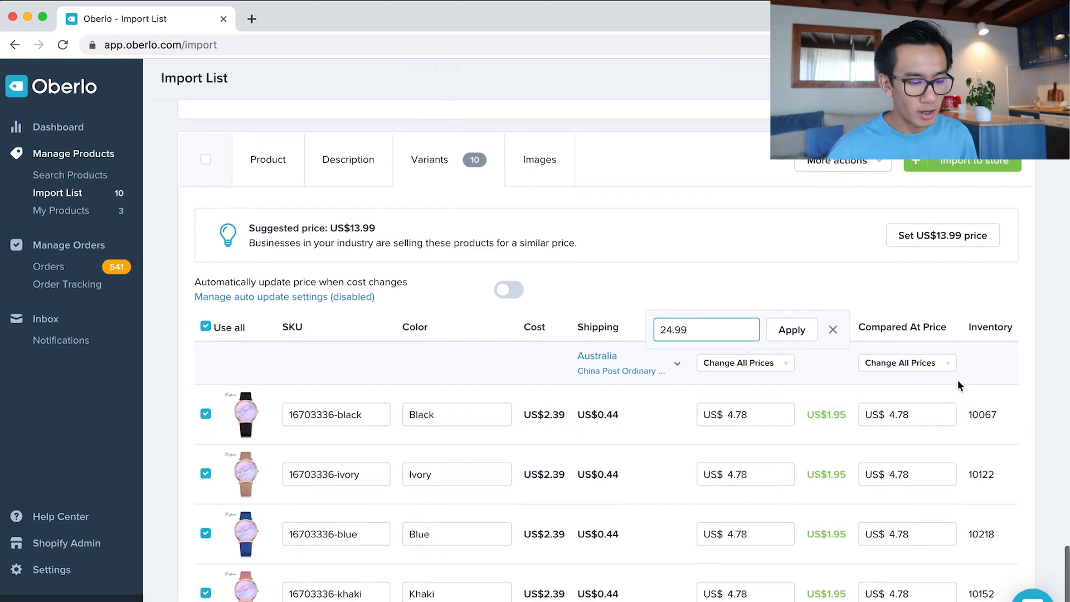
{"action": "left_click", "coordinate": [835, 329]}
Step: Set the compared-at price of all Pink Marble variants to US$50
{"action": "left_click", "coordinate": [896, 364]}
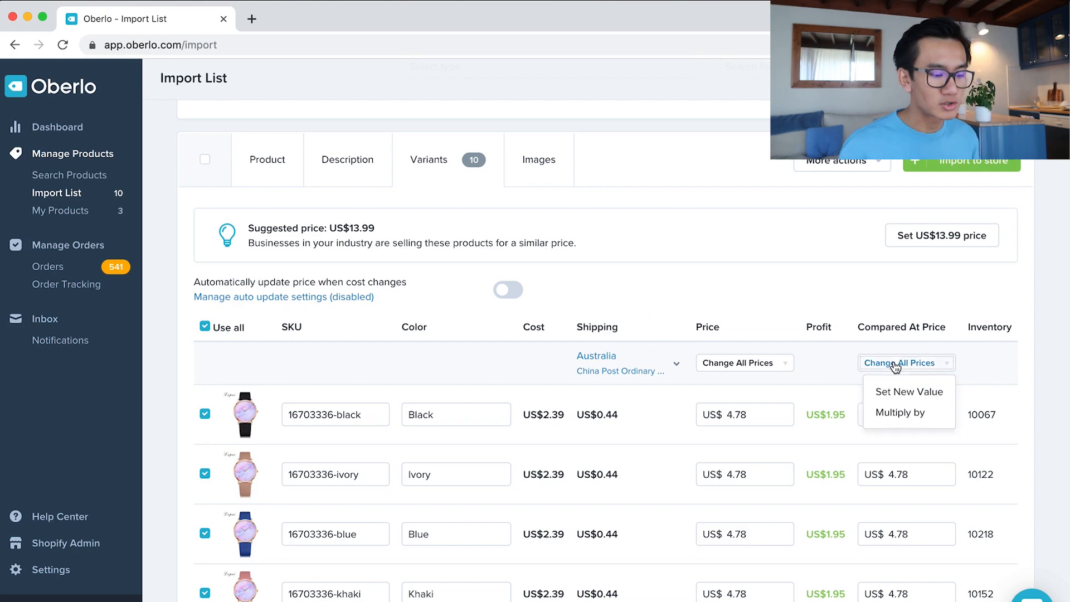
{"action": "left_click", "coordinate": [898, 392]}
{"action": "type", "text": "50"}
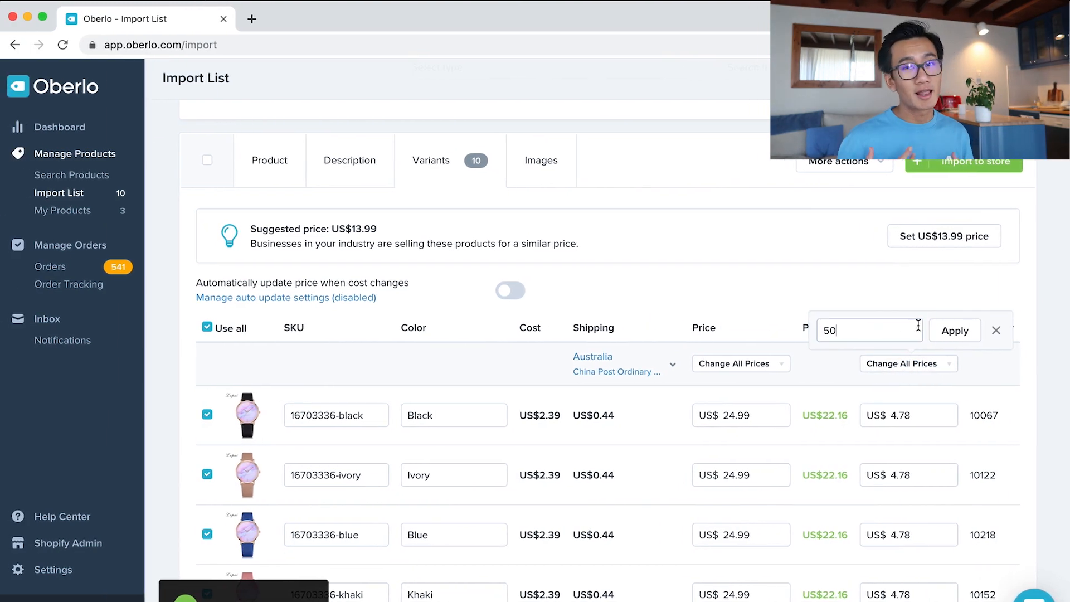
{"action": "left_click", "coordinate": [957, 332]}
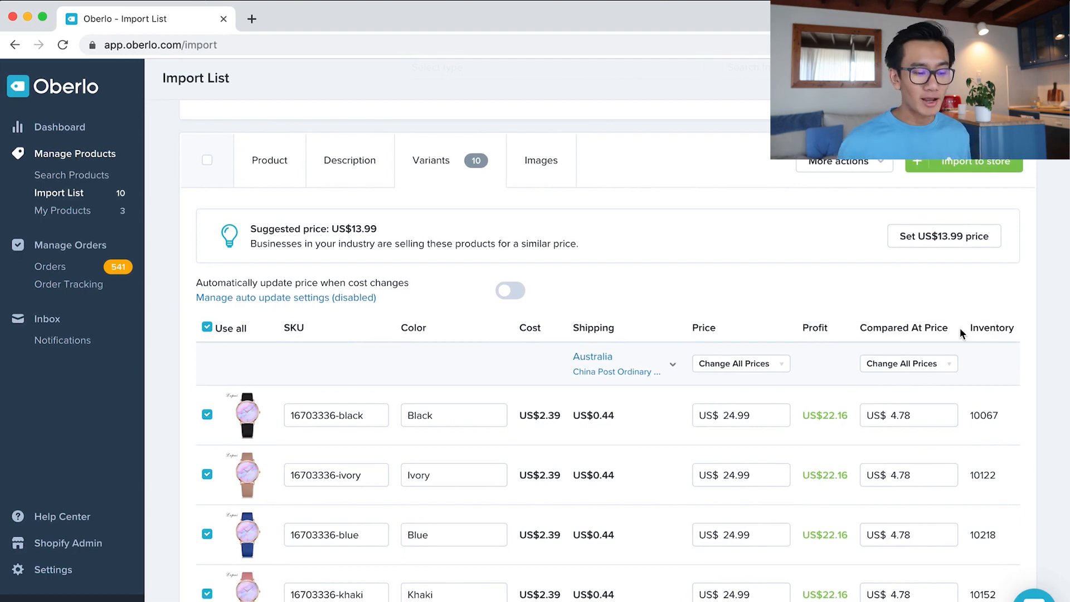
Step: Review the Pink Marble watch's product images and import the product to the store
{"action": "left_click", "coordinate": [547, 178]}
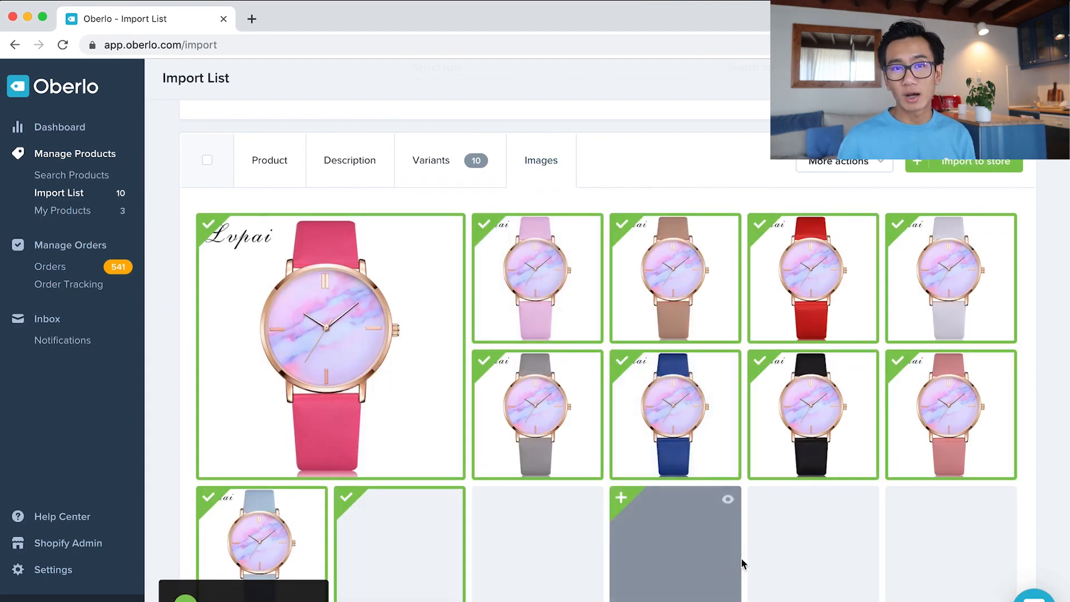
{"action": "scroll", "coordinate": [747, 562], "scroll_direction": "down", "scroll_amount": 5}
{"action": "scroll", "coordinate": [734, 491], "scroll_direction": "up", "scroll_amount": 4}
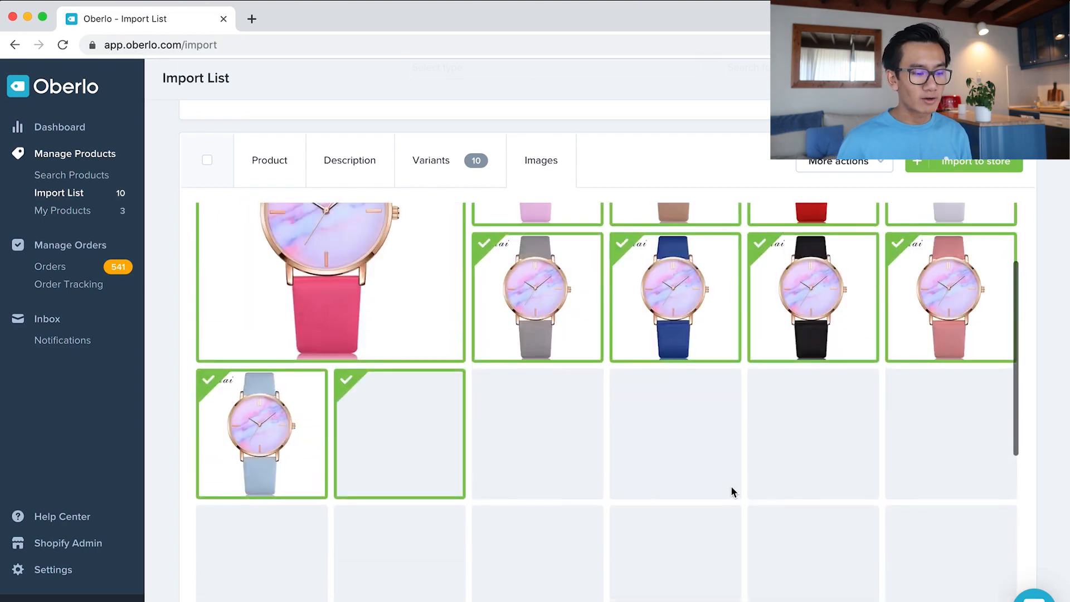
{"action": "scroll", "coordinate": [713, 586], "scroll_direction": "down", "scroll_amount": 5}
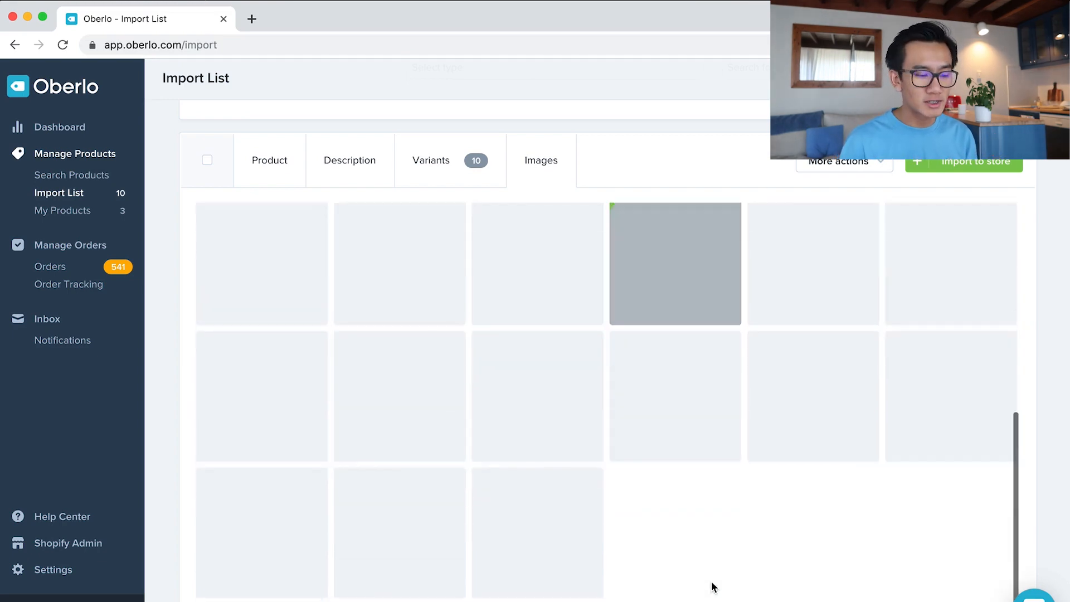
{"action": "scroll", "coordinate": [713, 586], "scroll_direction": "up", "scroll_amount": 8}
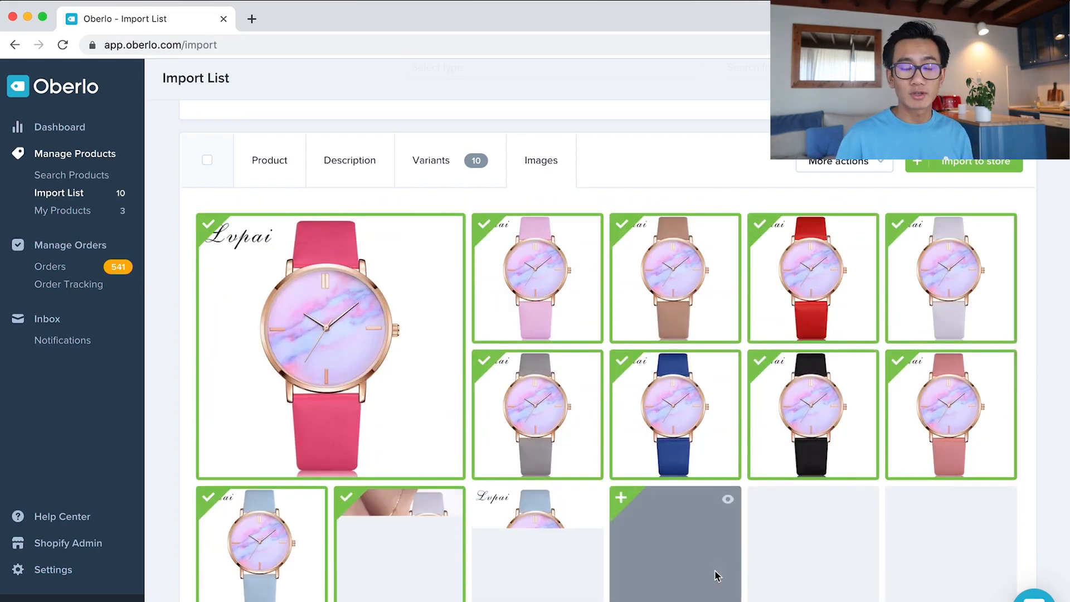
{"action": "scroll", "coordinate": [714, 573], "scroll_direction": "down", "scroll_amount": 5}
{"action": "scroll", "coordinate": [814, 359], "scroll_direction": "up", "scroll_amount": 3}
{"action": "scroll", "coordinate": [812, 387], "scroll_direction": "down", "scroll_amount": 4}
{"action": "scroll", "coordinate": [812, 384], "scroll_direction": "up", "scroll_amount": 4}
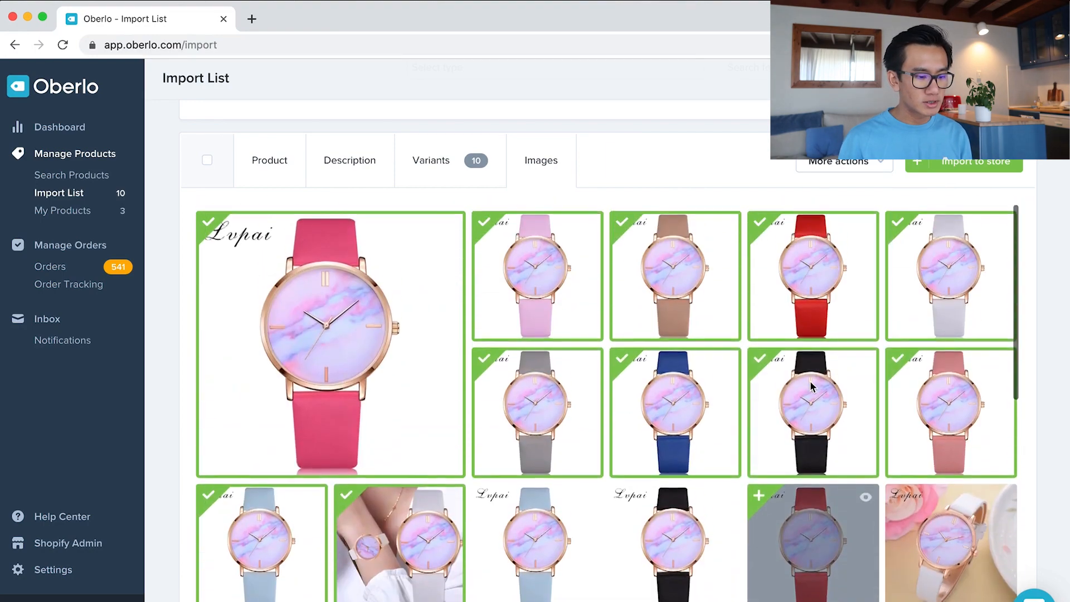
{"action": "scroll", "coordinate": [639, 179], "scroll_direction": "up", "scroll_amount": 7}
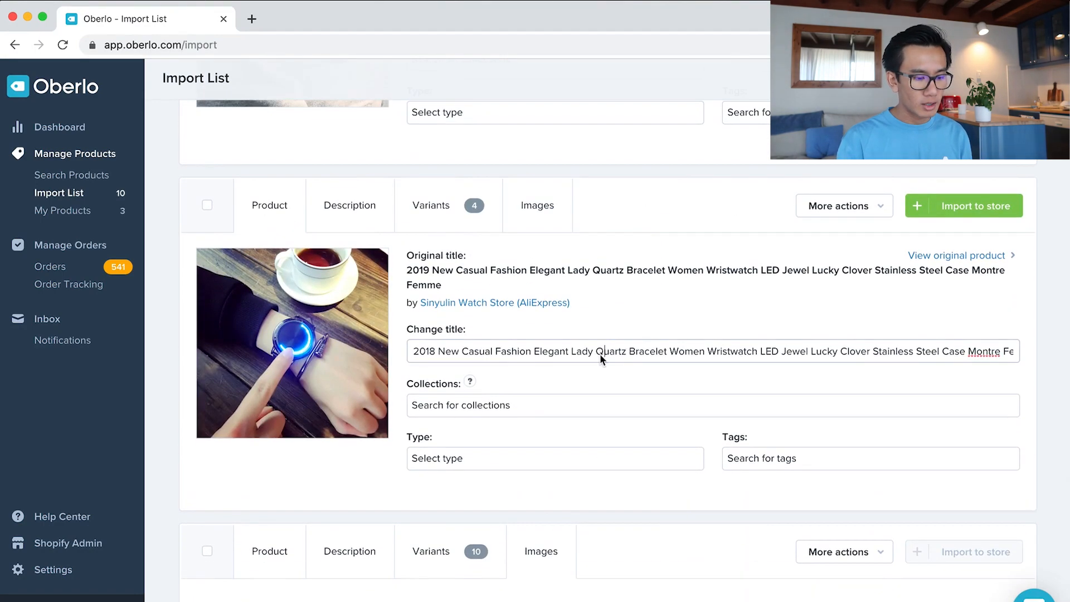
Step: Change the title of the Sinyulin Watch Store's LED bracelet watch to "360 Beam"
{"action": "left_click", "coordinate": [601, 355]}
{"action": "scroll", "coordinate": [597, 365], "scroll_direction": "up", "scroll_amount": 1}
{"action": "triple_click", "coordinate": [610, 396]}
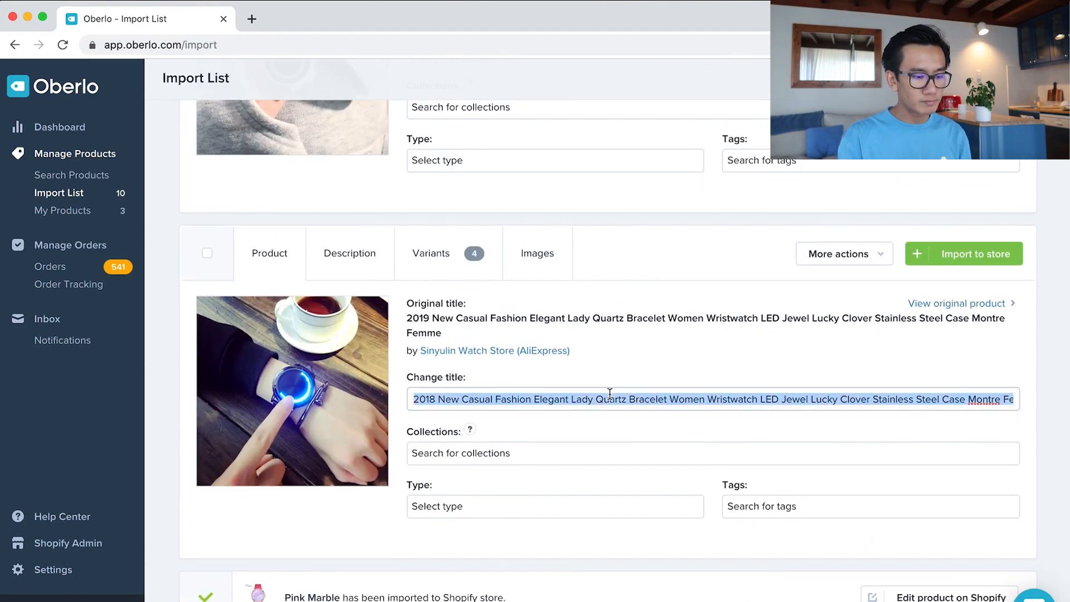
{"action": "type", "text": "360 Beam"}
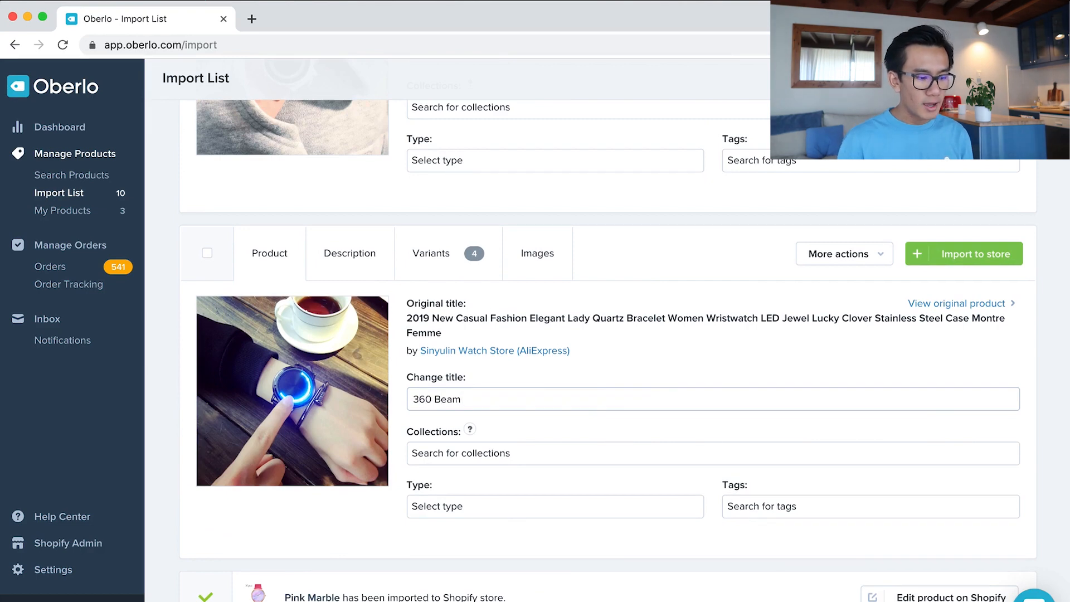
Step: Delete the "Feature: Luminous" line from the 360 Beam description
{"action": "left_click", "coordinate": [349, 271]}
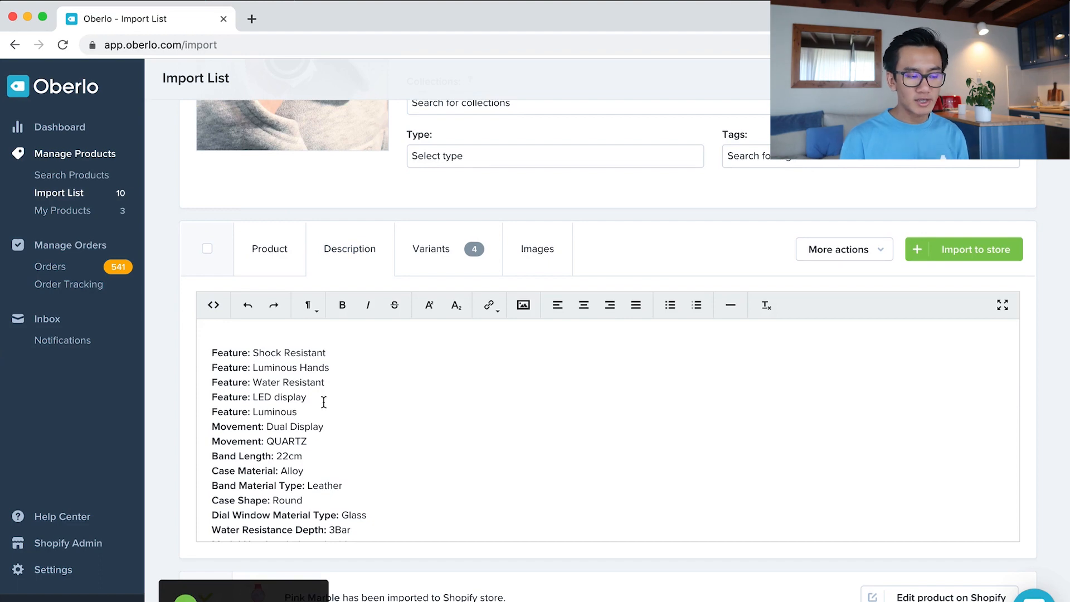
{"action": "scroll", "coordinate": [324, 402], "scroll_direction": "down", "scroll_amount": 1}
{"action": "left_click_drag", "start_coordinate": [311, 400], "coordinate": [207, 387]}
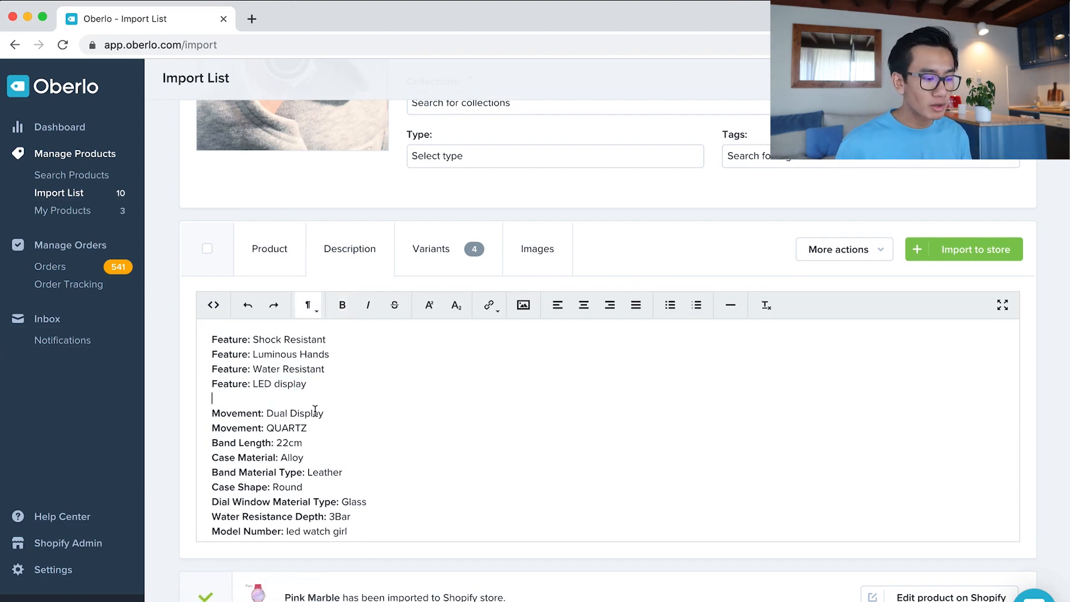
{"action": "key", "text": "BackSpace"}
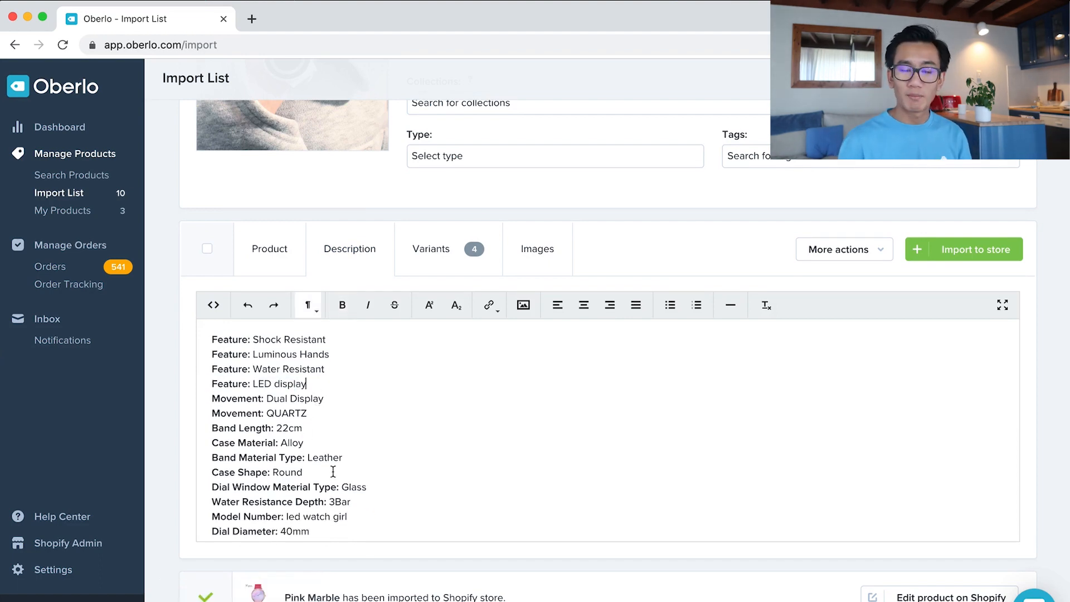
Step: Delete the 360 Beam description's lines from Case Shape through Model Number, as well as the Style line
{"action": "left_click_drag", "start_coordinate": [371, 513], "coordinate": [213, 471]}
{"action": "key", "text": "BackSpace"}
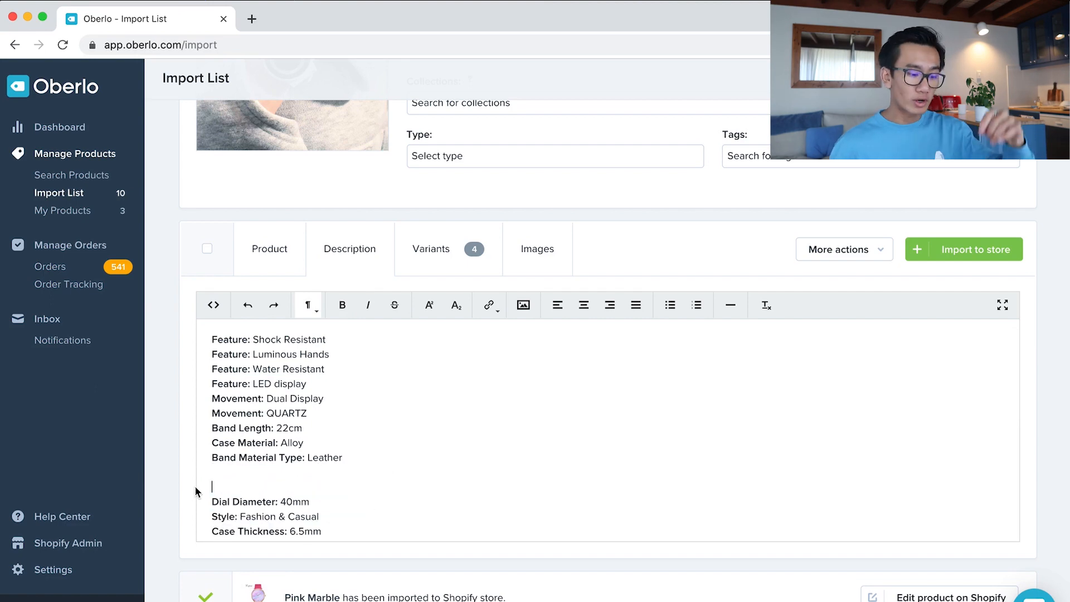
{"action": "key", "text": "BackSpace"}
{"action": "key", "text": "BackSpace"}
{"action": "key", "text": "BackSpace"}
Step: Delete the Clasp Type and Brand Name lines and everything from Boxes & Cases Material to bracelet watch in the 360 Beam description
{"action": "scroll", "coordinate": [313, 507], "scroll_direction": "down", "scroll_amount": 1}
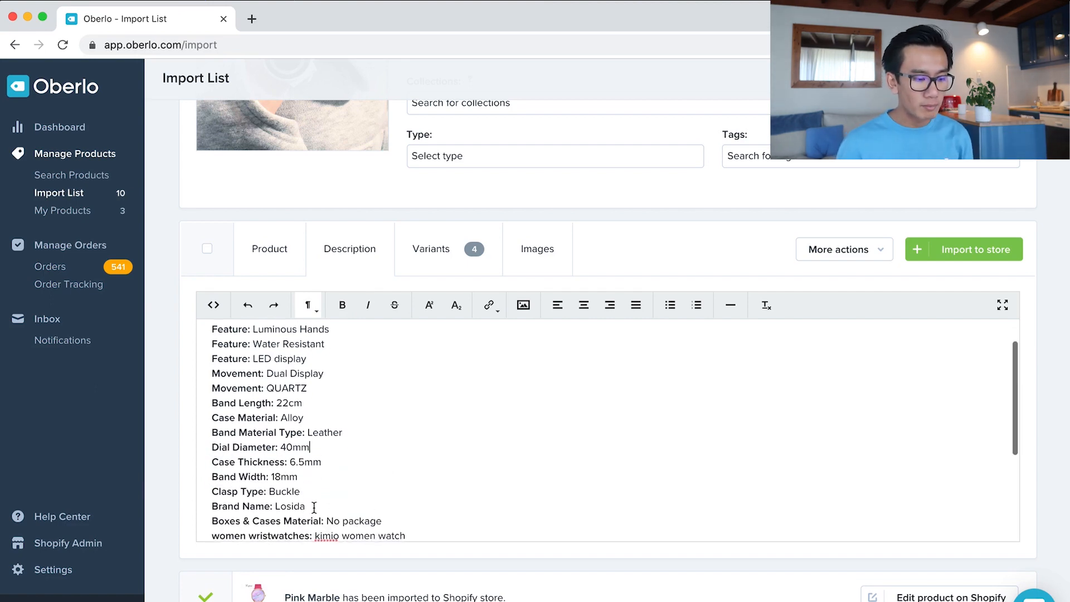
{"action": "left_click_drag", "start_coordinate": [313, 507], "coordinate": [126, 489]}
{"action": "key", "text": "BackSpace"}
{"action": "key", "text": "BackSpace"}
{"action": "scroll", "coordinate": [367, 517], "scroll_direction": "down", "scroll_amount": 5}
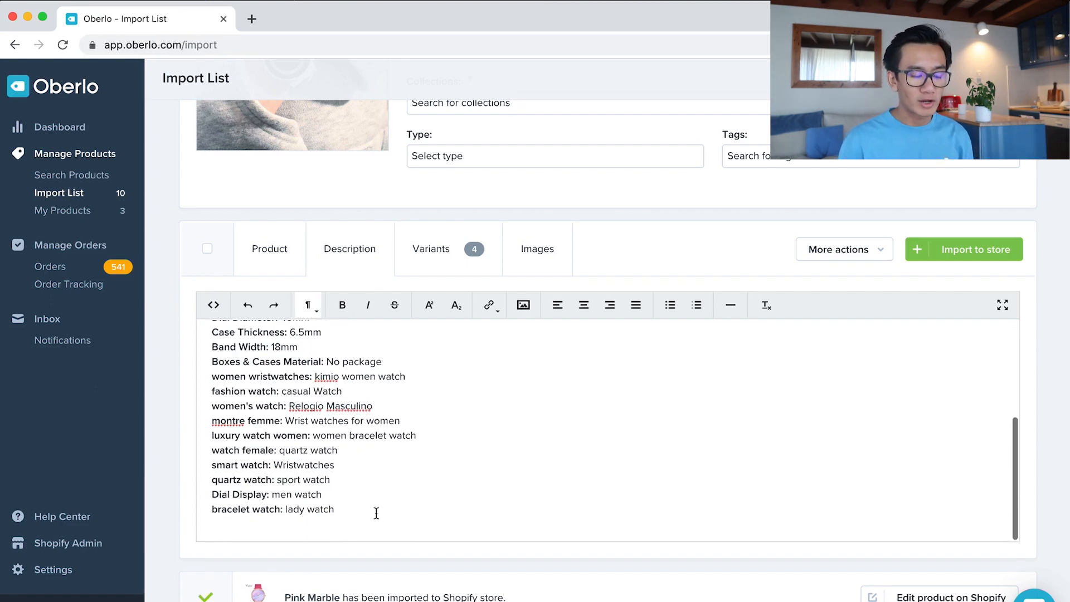
{"action": "left_click_drag", "start_coordinate": [375, 511], "coordinate": [194, 370]}
{"action": "key", "text": "BackSpace"}
{"action": "key", "text": "BackSpace"}
Step: Number the first three feature lines of the 360 Beam description as Feature #1, #2 and #3
{"action": "scroll", "coordinate": [362, 502], "scroll_direction": "up", "scroll_amount": 3}
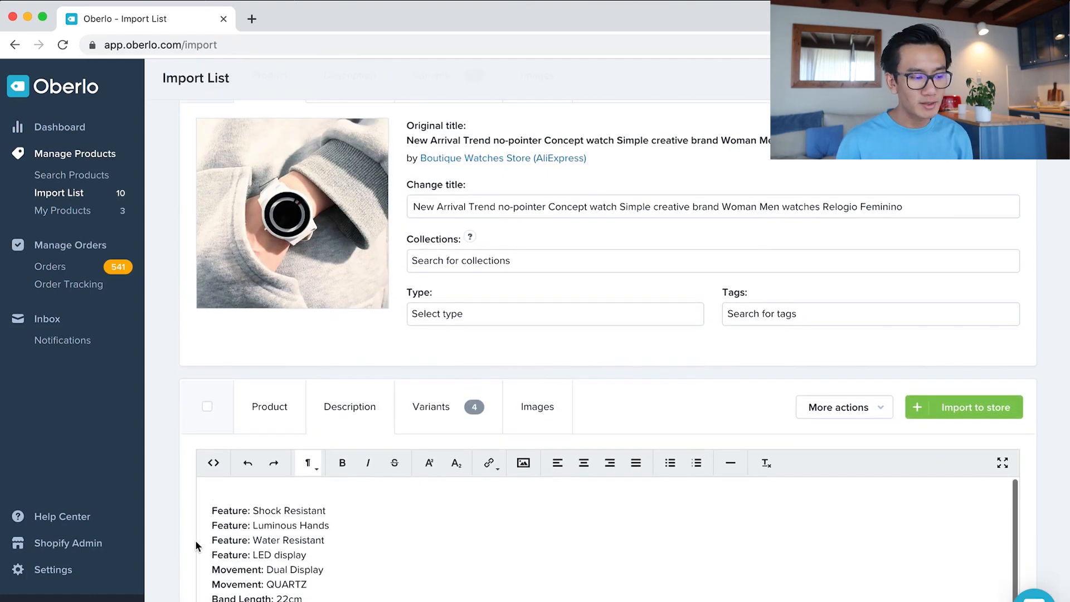
{"action": "scroll", "coordinate": [199, 545], "scroll_direction": "down", "scroll_amount": 2}
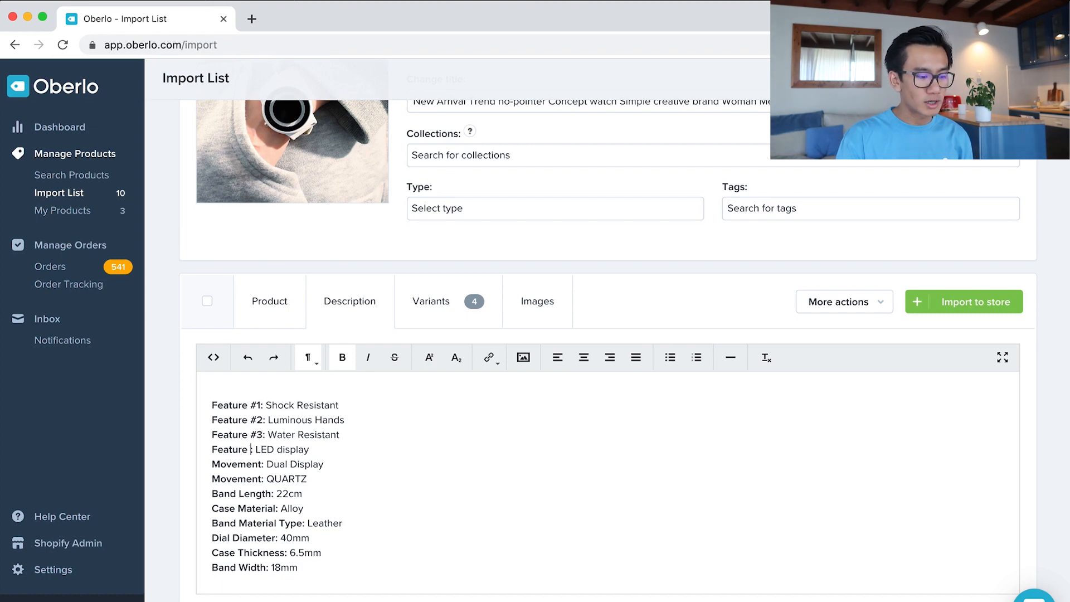
Step: Review the 360 Beam's variants and their prices, then open its product images
{"action": "left_click", "coordinate": [496, 320]}
{"action": "scroll", "coordinate": [504, 497], "scroll_direction": "down", "scroll_amount": 4}
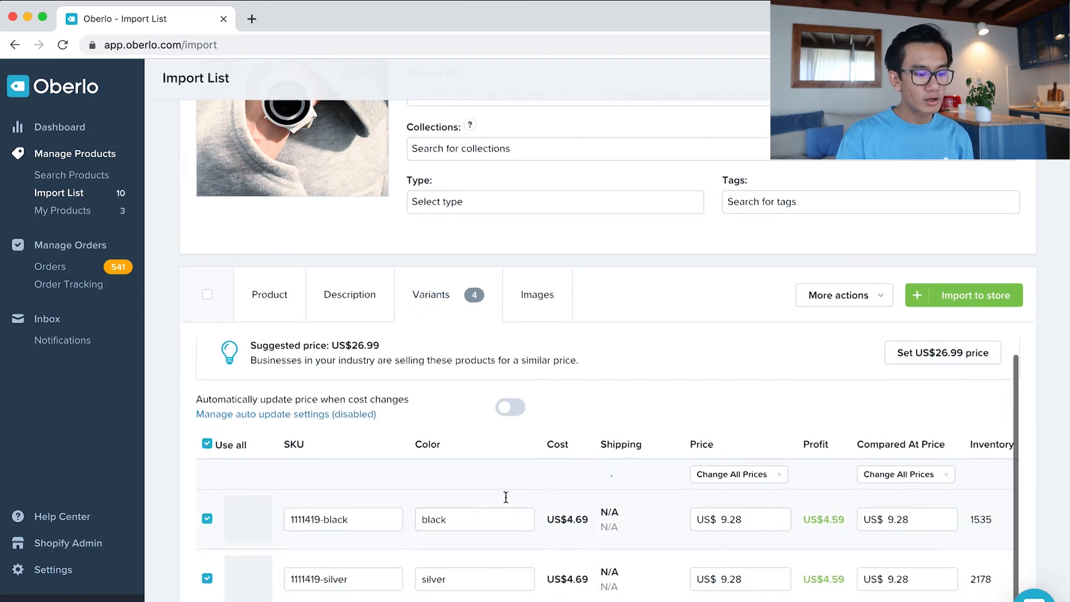
{"action": "scroll", "coordinate": [494, 594], "scroll_direction": "up", "scroll_amount": 2}
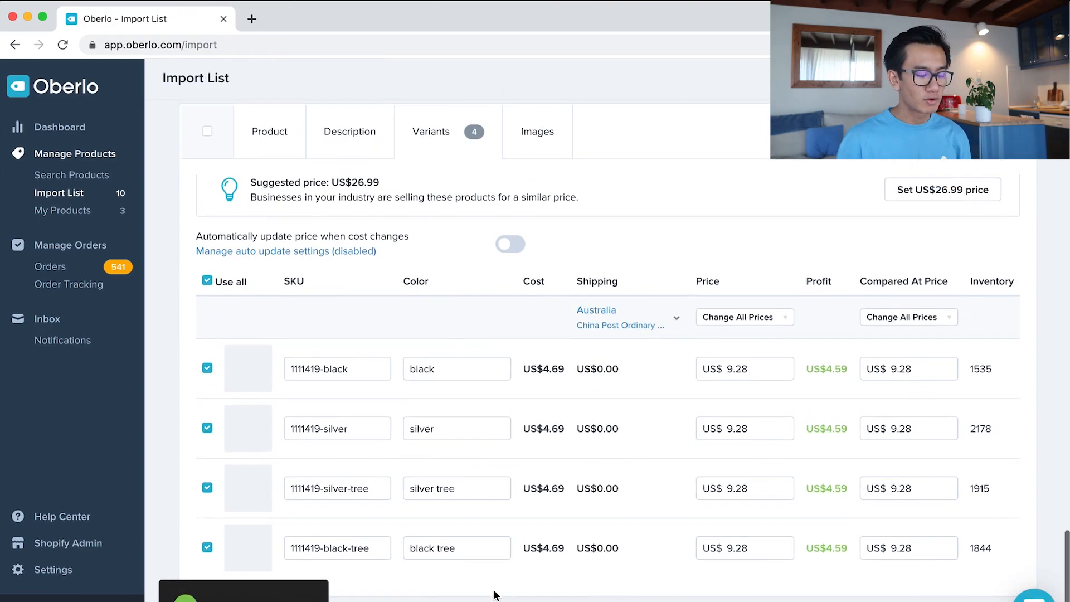
{"action": "left_click", "coordinate": [526, 214]}
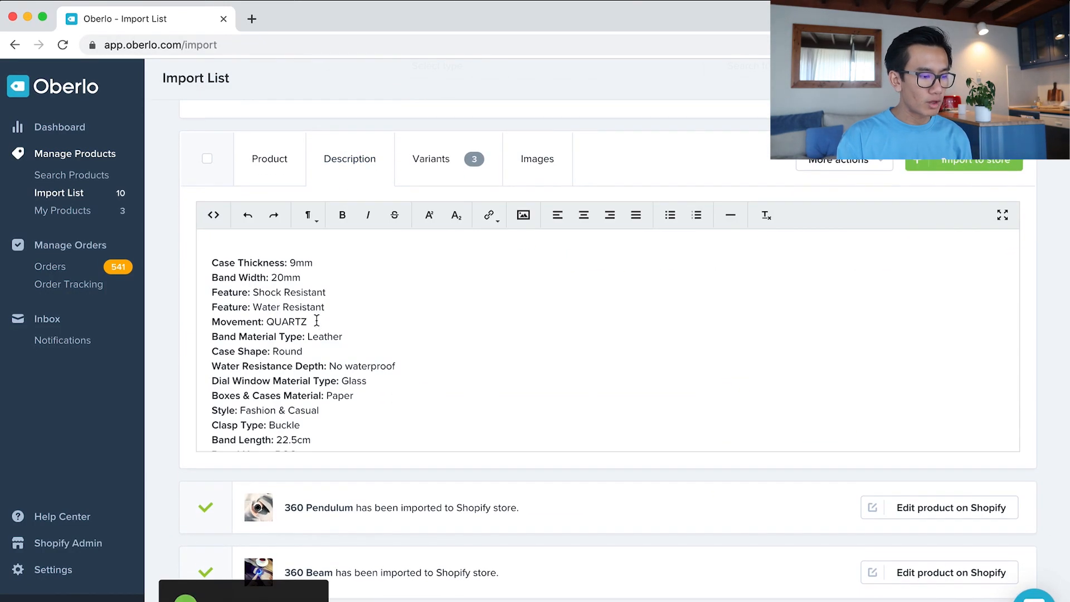
Step: Trim the description of the black and white dial watch by deleting its case shape, style and other unneeded specification lines
{"action": "left_click_drag", "start_coordinate": [317, 322], "coordinate": [246, 322]}
{"action": "left_click_drag", "start_coordinate": [305, 351], "coordinate": [136, 344]}
{"action": "mouse_move", "coordinate": [221, 366]}
{"action": "left_mouse_down"}
{"action": "mouse_move", "coordinate": [375, 374]}
{"action": "mouse_move", "coordinate": [207, 352]}
{"action": "left_mouse_up"}
{"action": "key", "text": "BackSpace"}
{"action": "left_click_drag", "start_coordinate": [323, 398], "coordinate": [193, 399]}
{"action": "key", "text": "BackSpace"}
{"action": "key", "text": "BackSpace"}
{"action": "left_click_drag", "start_coordinate": [400, 380], "coordinate": [206, 366]}
{"action": "key", "text": "BackSpace"}
{"action": "left_click_drag", "start_coordinate": [212, 360], "coordinate": [275, 461]}
{"action": "key", "text": "BackSpace"}
{"action": "key", "text": "BackSpace"}
Step: Set the price of all three variants of the black and white dial watch to US$24.99
{"action": "left_click", "coordinate": [431, 159]}
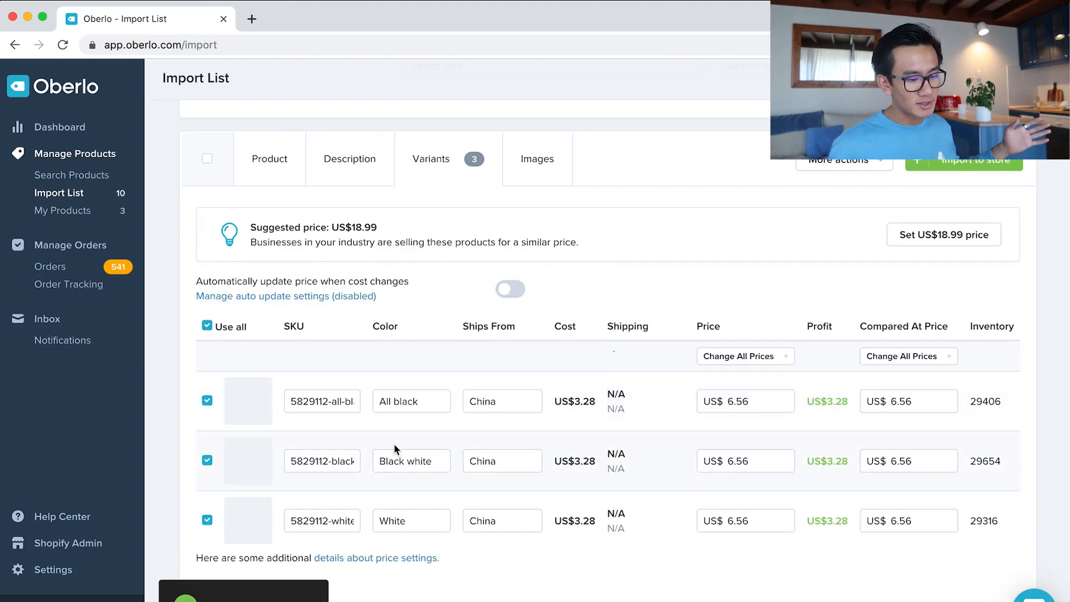
{"action": "left_click", "coordinate": [739, 362]}
{"action": "left_click", "coordinate": [740, 382]}
{"action": "left_click", "coordinate": [782, 336]}
Step: Set the compared-at price of all three variants to US$50
{"action": "left_click", "coordinate": [906, 362]}
{"action": "left_click", "coordinate": [903, 393]}
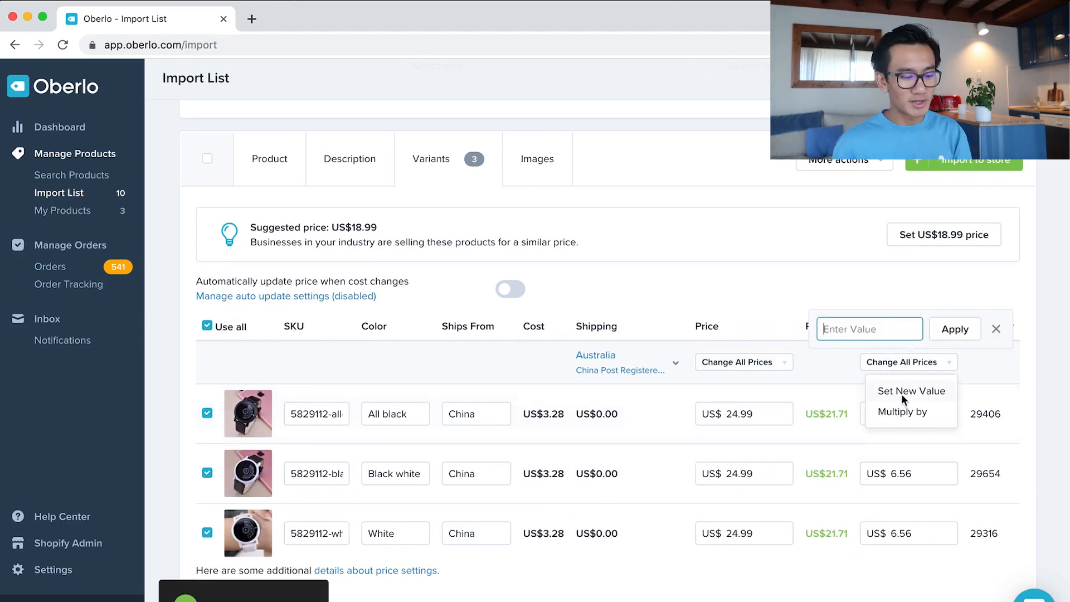
{"action": "type", "text": "50"}
{"action": "left_click", "coordinate": [939, 330]}
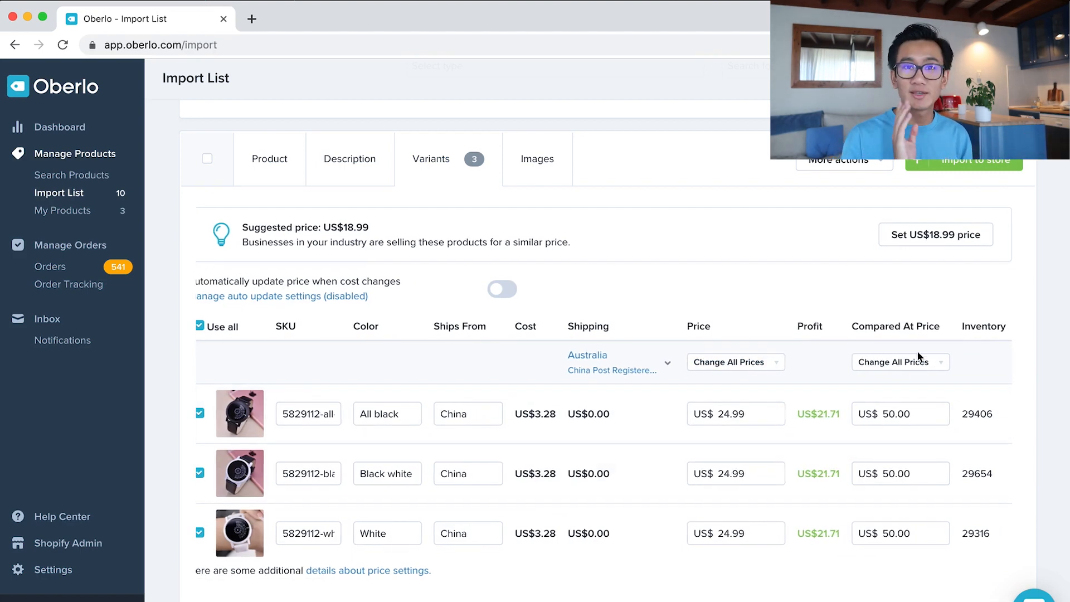
Step: Rename the variant colours "All black" to "Black" and "Black white" to "Black/White"
{"action": "left_click", "coordinate": [380, 415]}
{"action": "key", "text": "BackSpace"}
{"action": "key", "text": "BackSpace"}
{"action": "key", "text": "BackSpace"}
{"action": "key", "text": "BackSpace"}
{"action": "key", "text": "BackSpace"}
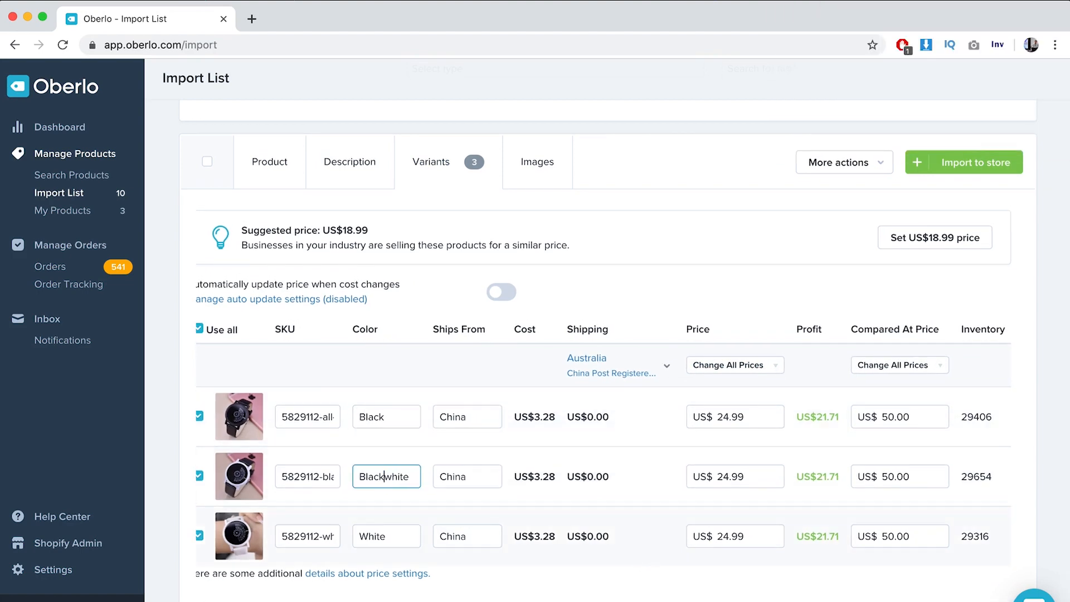
{"action": "key", "text": "Delete"}
{"action": "type", "text": "/W"}
Step: Add the white close-up, the keyboard wrist shot, the side view and the back view to the watch's selected images
{"action": "scroll", "coordinate": [628, 434], "scroll_direction": "up", "scroll_amount": 1}
{"action": "left_click", "coordinate": [538, 222]}
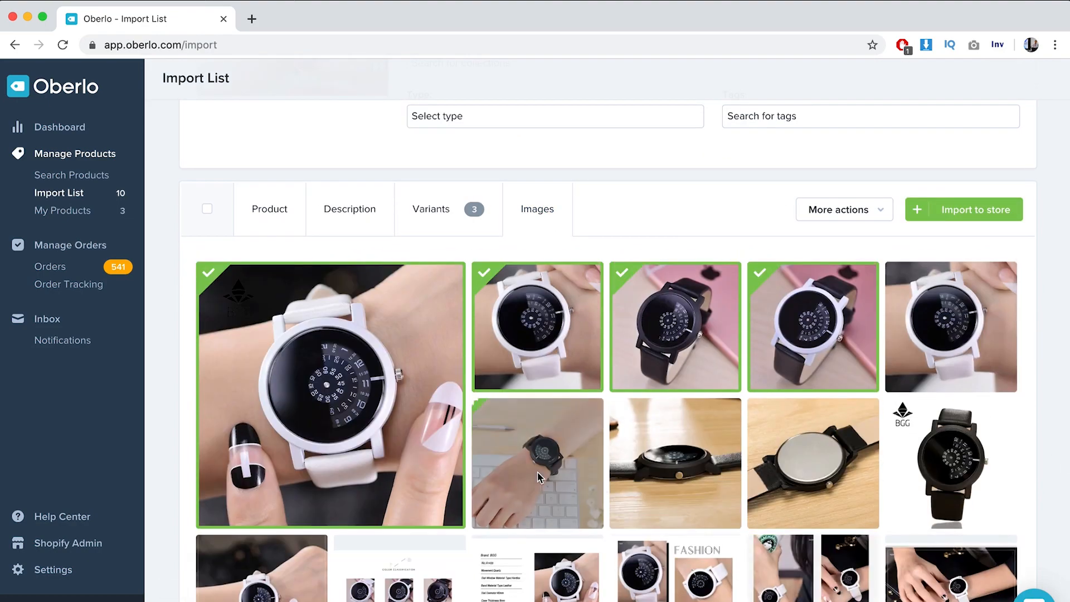
{"action": "left_click", "coordinate": [540, 478]}
{"action": "left_click", "coordinate": [675, 468]}
{"action": "left_click", "coordinate": [806, 440]}
{"action": "scroll", "coordinate": [806, 437], "scroll_direction": "down", "scroll_amount": 2}
{"action": "scroll", "coordinate": [805, 437], "scroll_direction": "up", "scroll_amount": 2}
{"action": "left_click", "coordinate": [932, 351]}
{"action": "scroll", "coordinate": [724, 517], "scroll_direction": "down", "scroll_amount": 4}
{"action": "scroll", "coordinate": [723, 517], "scroll_direction": "up", "scroll_amount": 4}
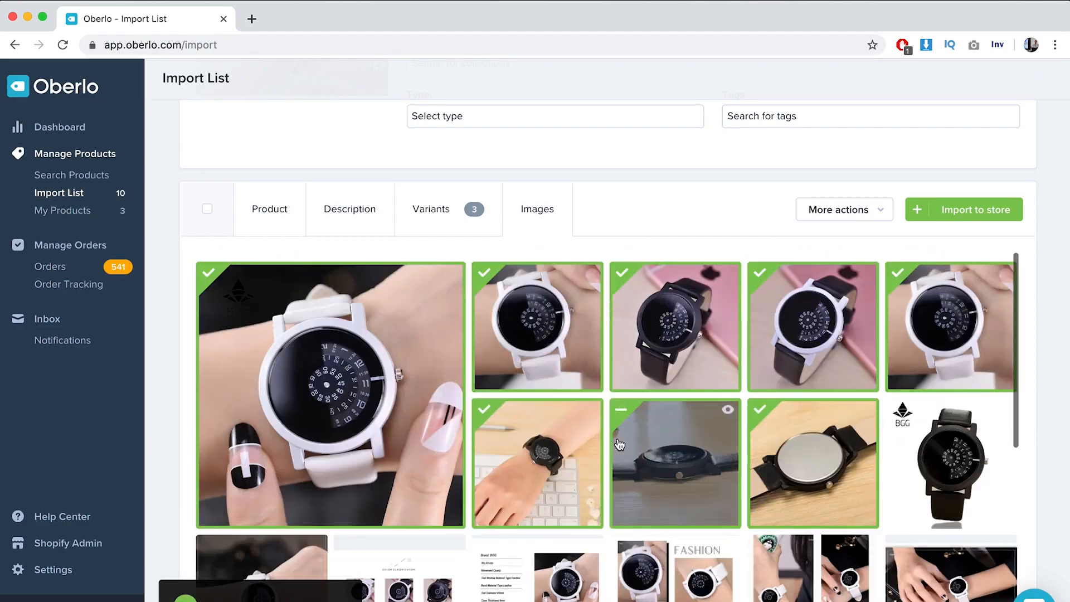
Step: Select three more images for the 360 Degree watch and import the product to the store
{"action": "scroll", "coordinate": [620, 446], "scroll_direction": "down", "scroll_amount": 5}
{"action": "left_click", "coordinate": [400, 501]}
{"action": "left_click", "coordinate": [538, 501]}
{"action": "left_click", "coordinate": [665, 503]}
{"action": "scroll", "coordinate": [666, 503], "scroll_direction": "up", "scroll_amount": 7}
{"action": "scroll", "coordinate": [484, 505], "scroll_direction": "down", "scroll_amount": 8}
{"action": "scroll", "coordinate": [551, 467], "scroll_direction": "up", "scroll_amount": 10}
{"action": "left_click", "coordinate": [979, 528]}
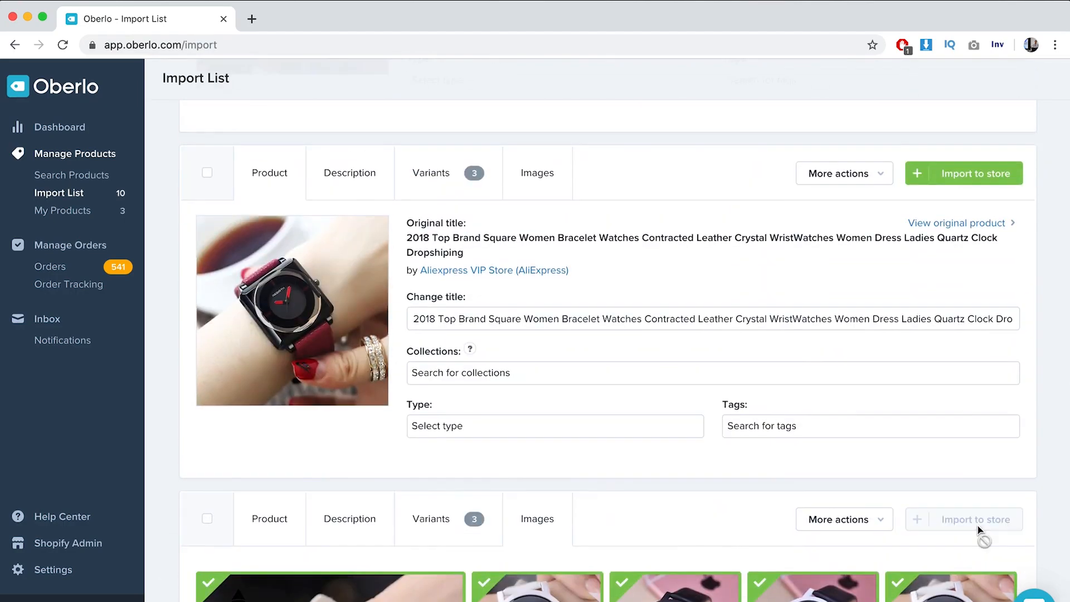
Step: Search Google for "London clock bejamin" and change the title of the Aliexpress VIP Store's square watch to "Big Ben"
{"action": "triple_click", "coordinate": [505, 324]}
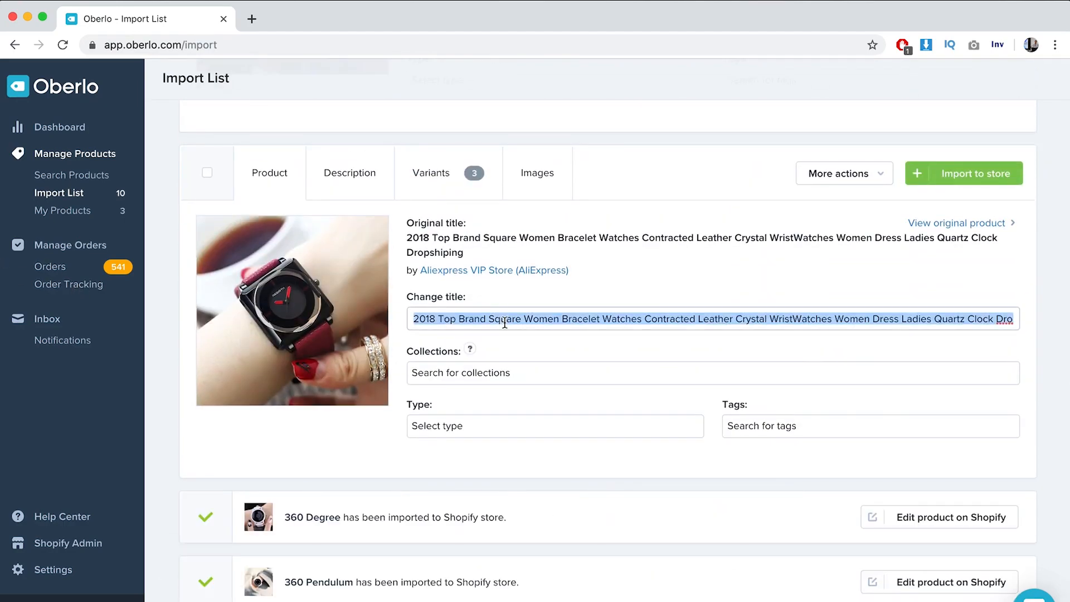
{"action": "type", "text": "Tl"}
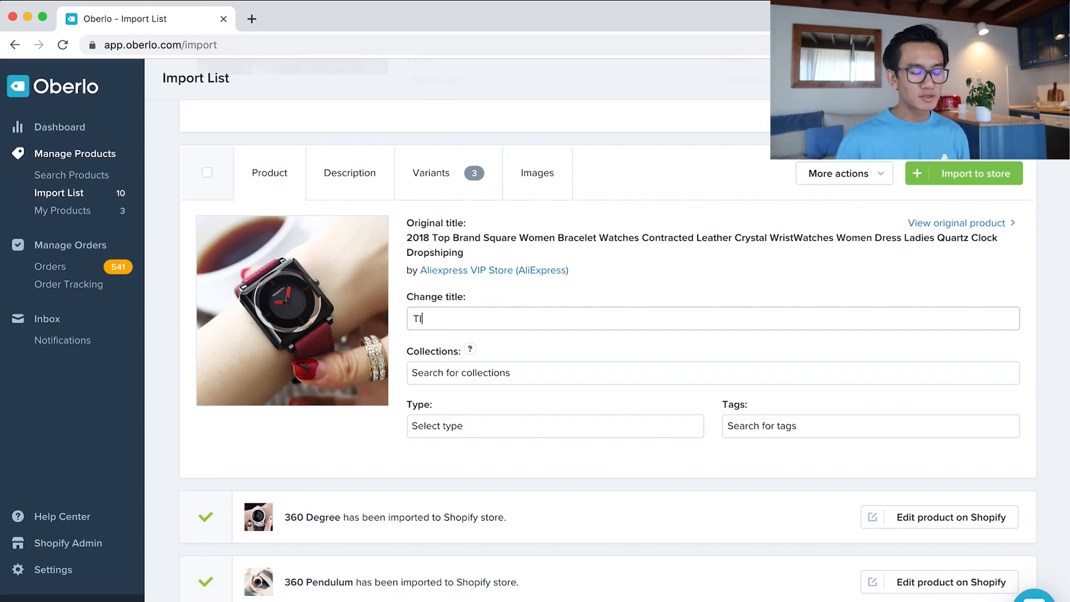
{"action": "left_click", "coordinate": [252, 18]}
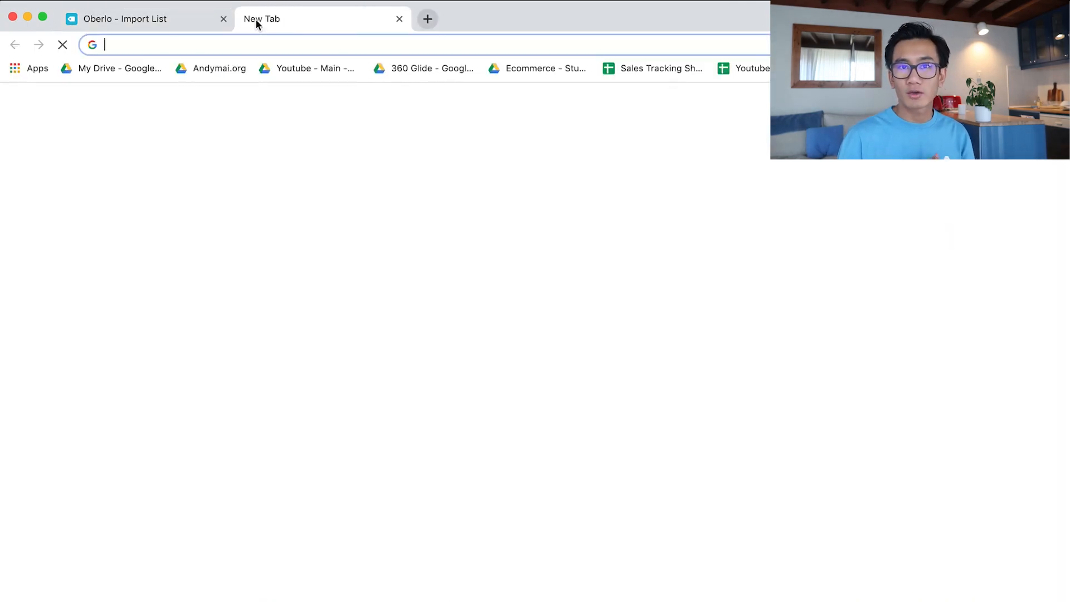
{"action": "type", "text": "London be"}
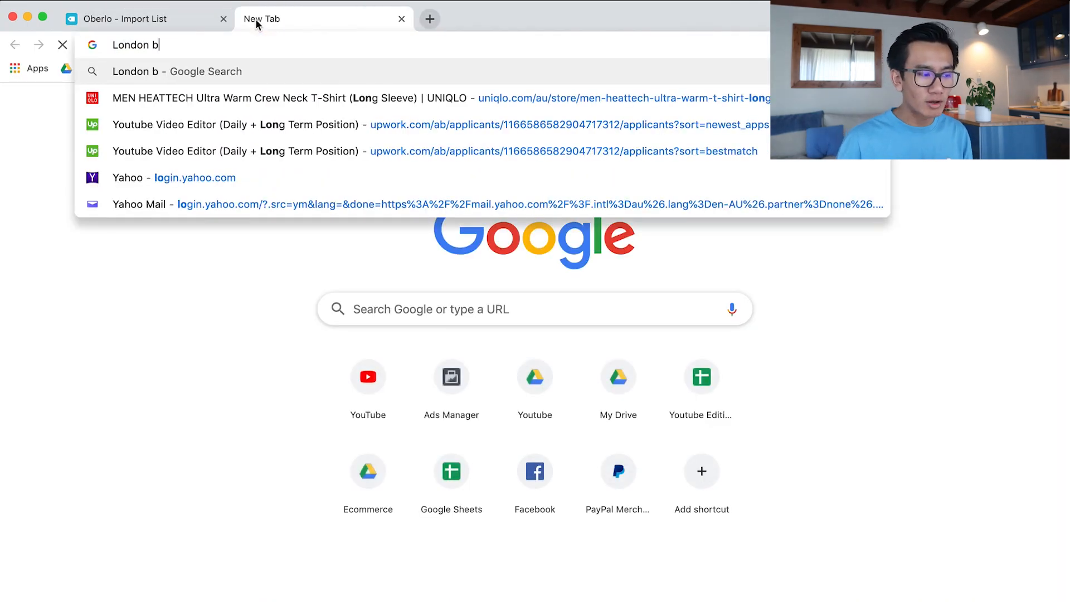
{"action": "key", "text": "BackSpace"}
{"action": "key", "text": "BackSpace"}
{"action": "type", "text": "clock be"}
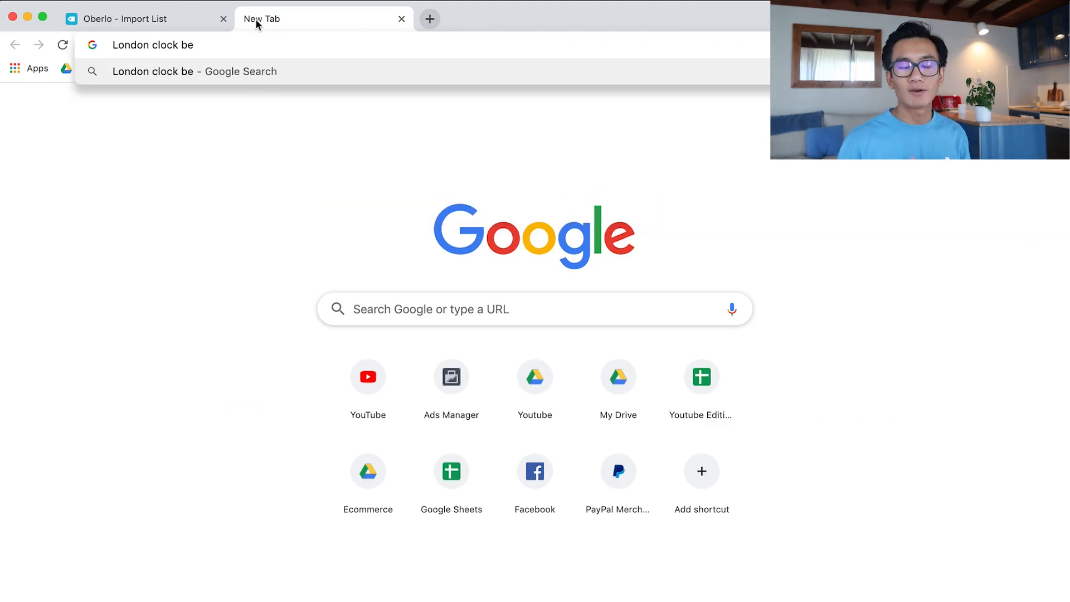
{"action": "type", "text": "jamin"}
{"action": "key", "text": "Return"}
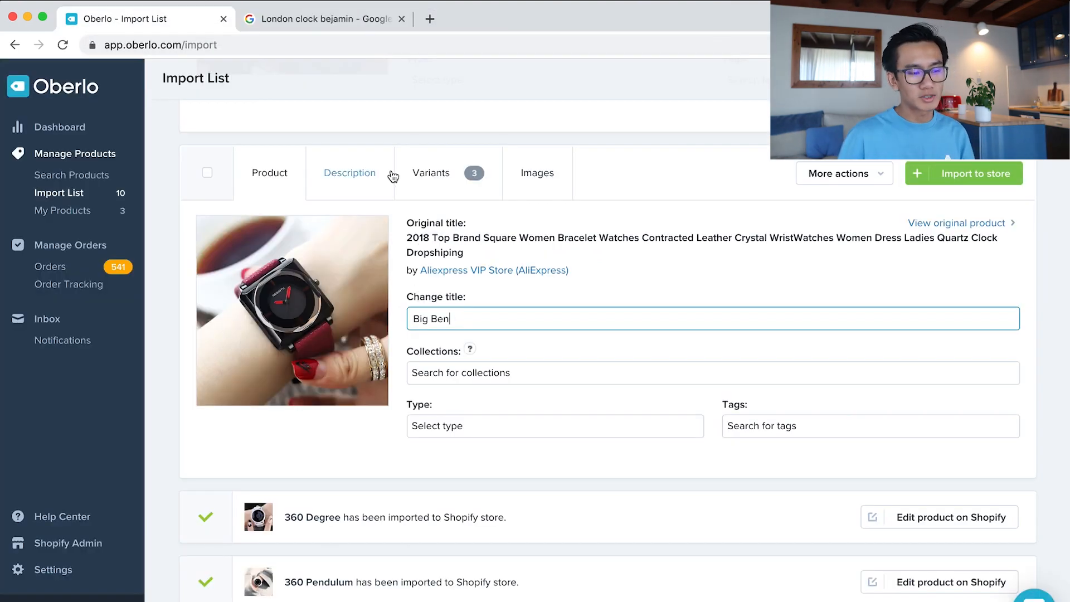
Step: Open the Big Ben watch's description and select its "Style: Fashion & Casual" line
{"action": "left_click", "coordinate": [358, 194]}
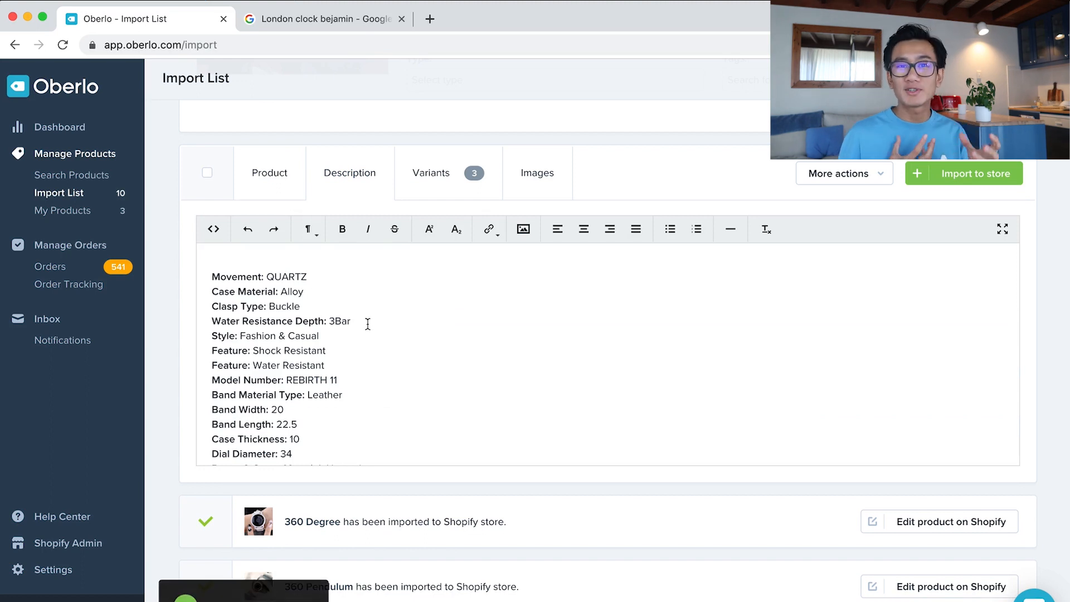
{"action": "left_click", "coordinate": [331, 331]}
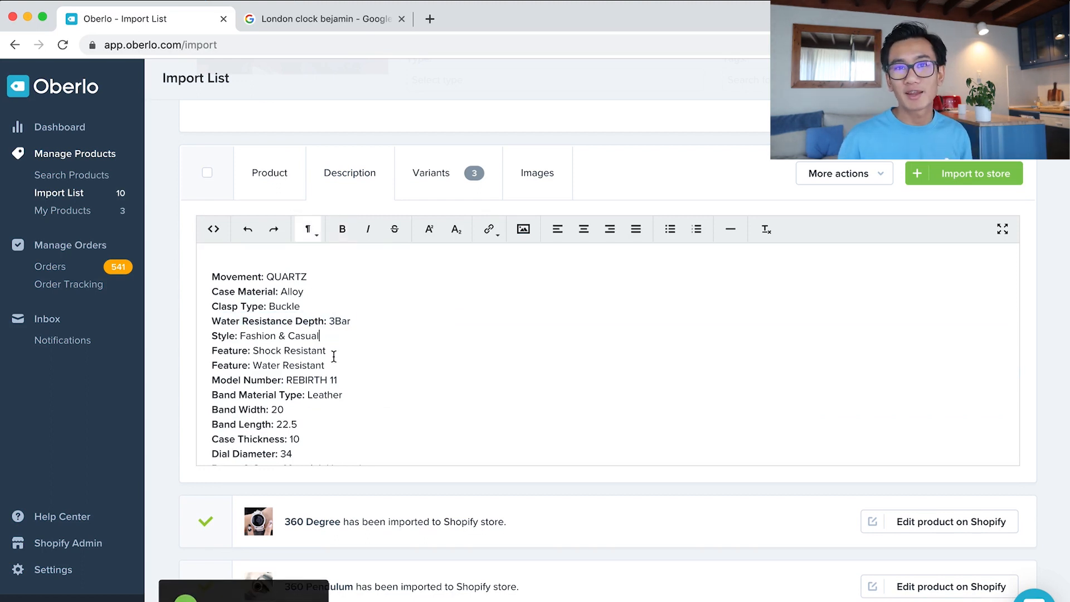
{"action": "left_click_drag", "start_coordinate": [326, 342], "coordinate": [124, 322]}
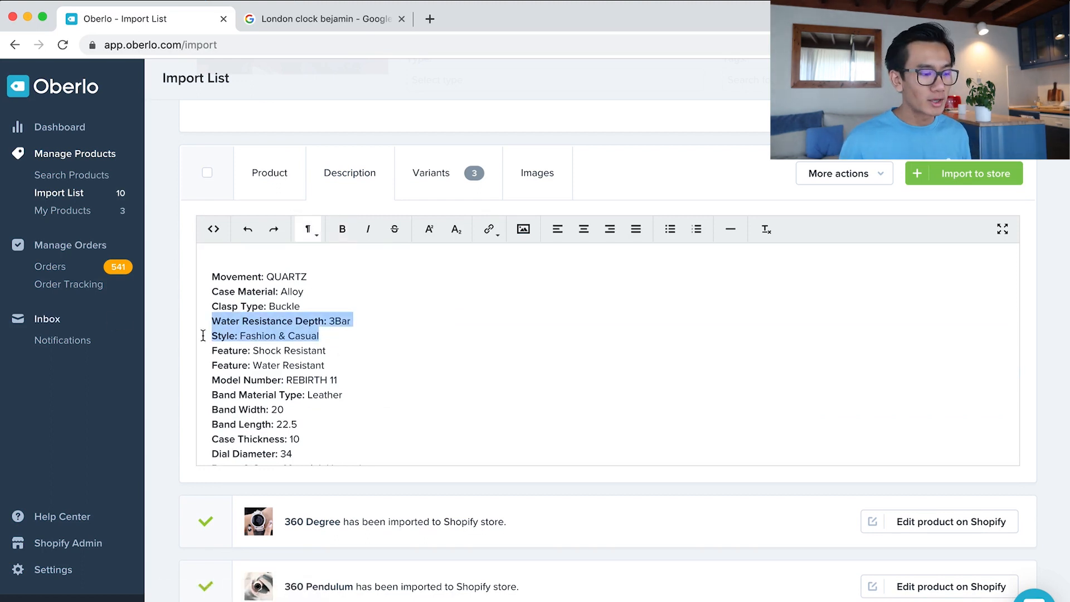
{"action": "left_click_drag", "start_coordinate": [328, 341], "coordinate": [70, 333]}
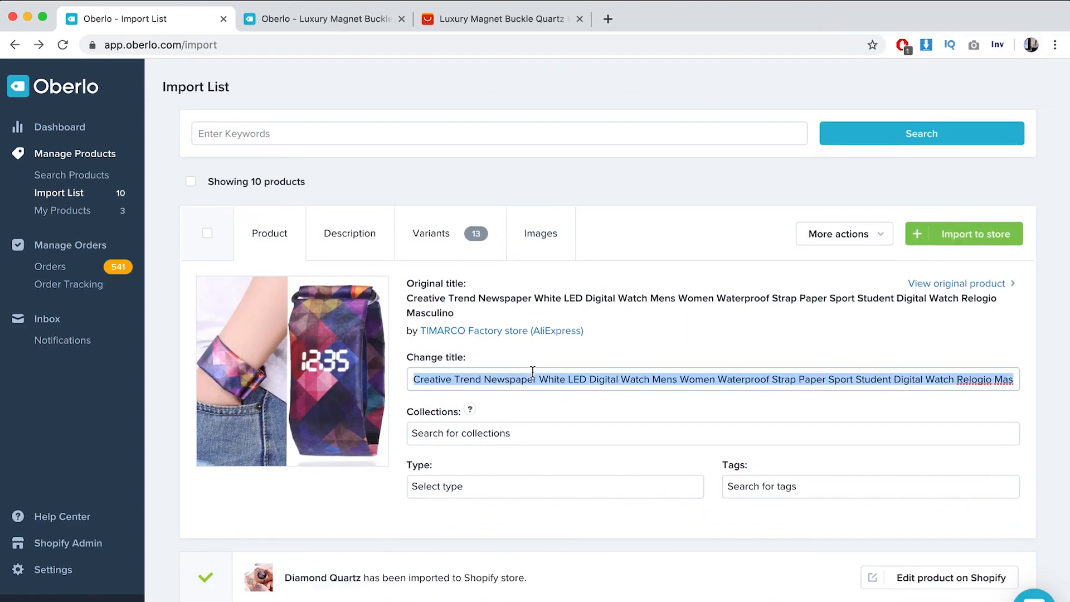
Step: Change the title of the TIMARCO Factory store's LED digital watch to "Hidden Bandanna"
{"action": "type", "text": "Hidden"}
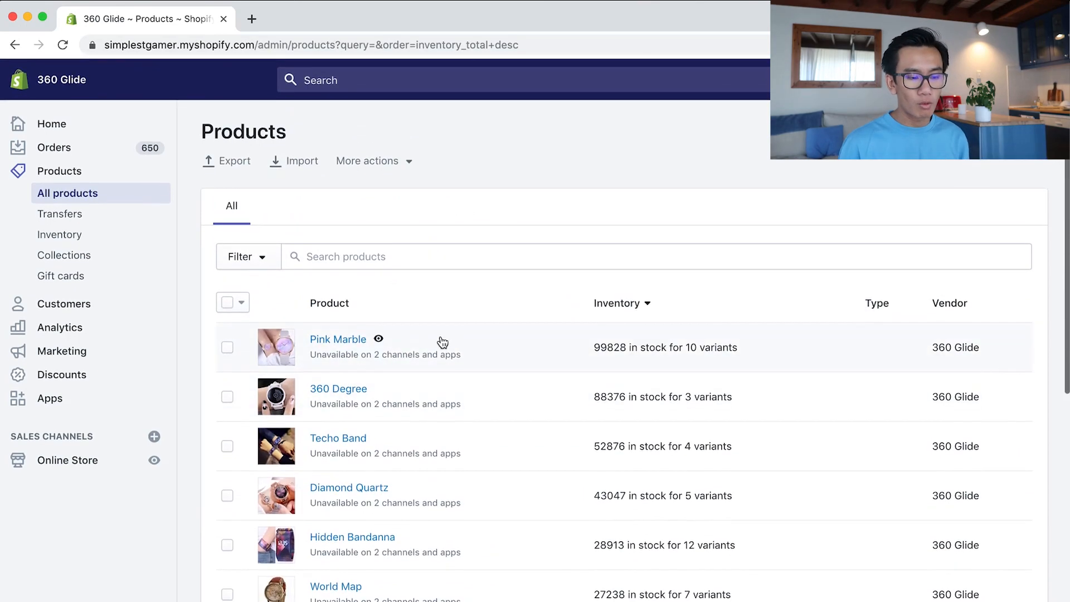
Step: On the square watch's Shopify product page, reorder the images so the red-strap photos come before the brown and black ones
{"action": "scroll", "coordinate": [443, 342], "scroll_direction": "down", "scroll_amount": 8}
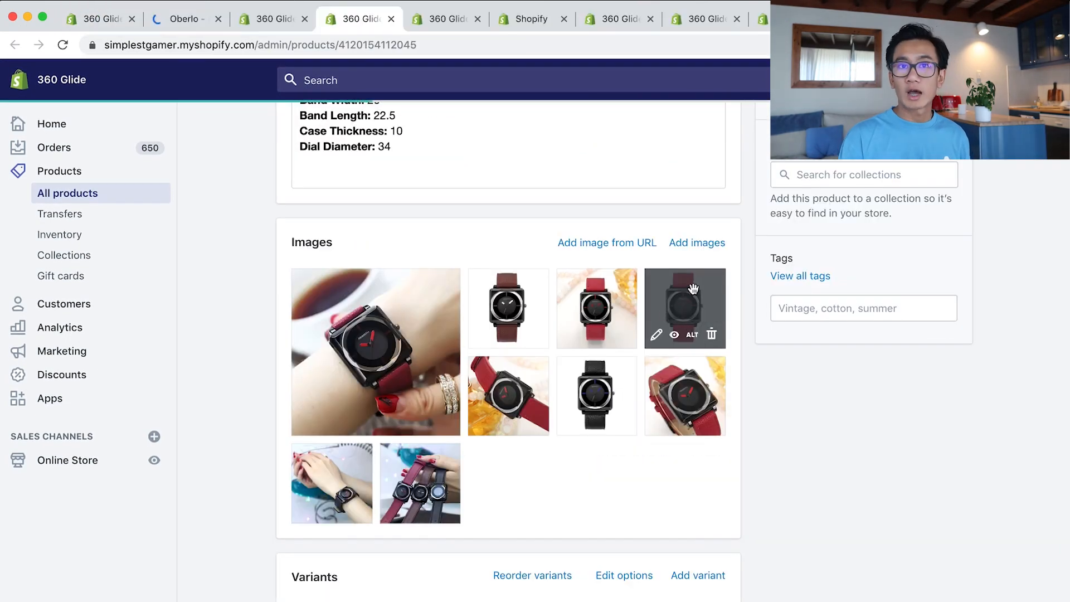
{"action": "left_click_drag", "start_coordinate": [694, 288], "coordinate": [480, 287]}
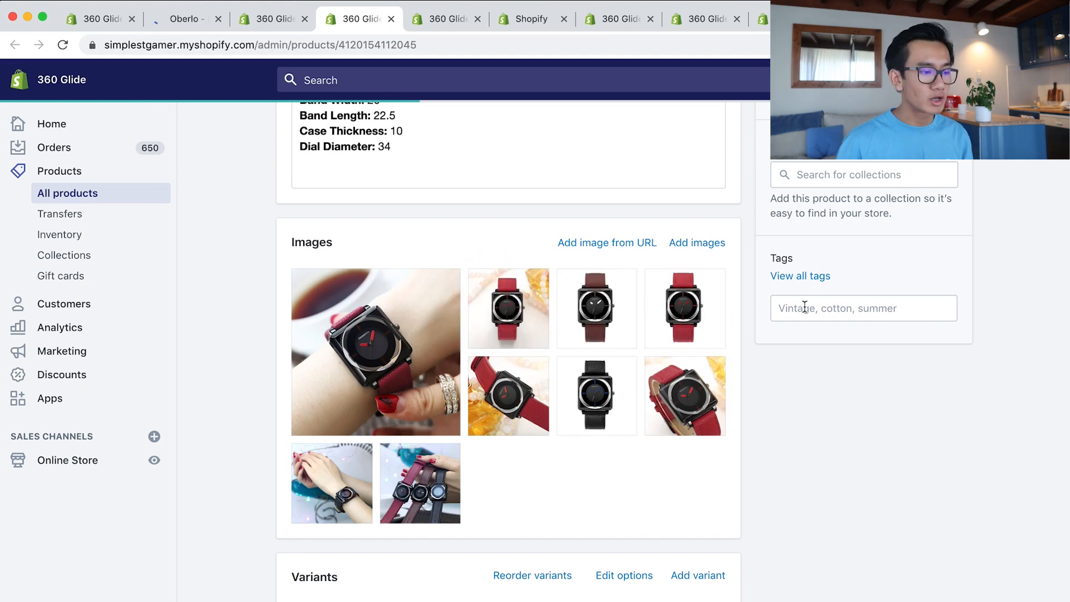
{"action": "left_click_drag", "start_coordinate": [643, 311], "coordinate": [501, 308]}
{"action": "left_click_drag", "start_coordinate": [498, 388], "coordinate": [689, 318]}
{"action": "left_click_drag", "start_coordinate": [688, 401], "coordinate": [503, 412]}
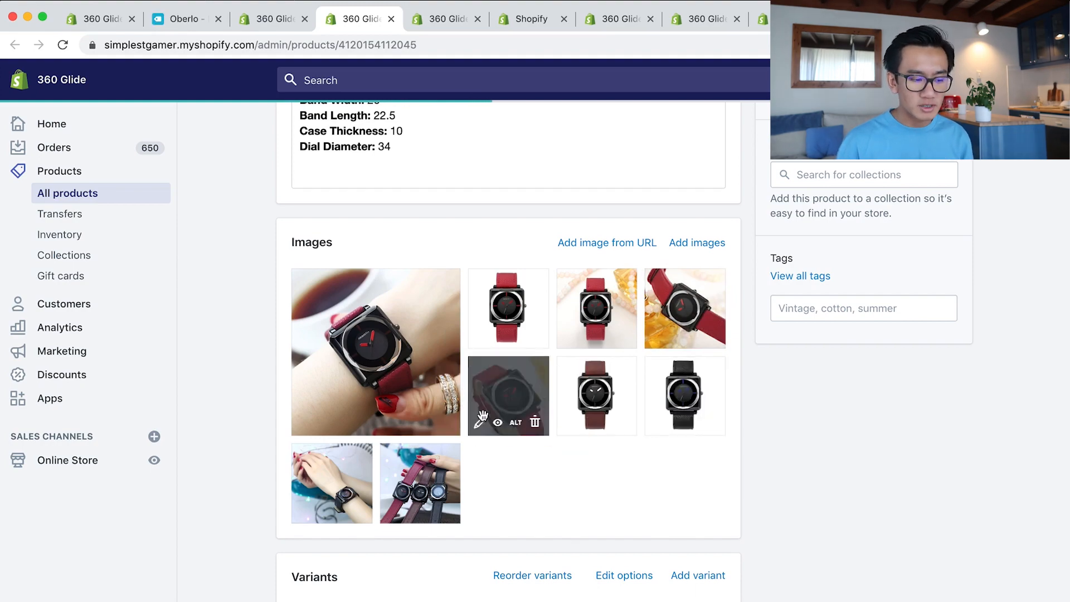
{"action": "scroll", "coordinate": [699, 535], "scroll_direction": "down", "scroll_amount": 6}
{"action": "scroll", "coordinate": [699, 535], "scroll_direction": "up", "scroll_amount": 8}
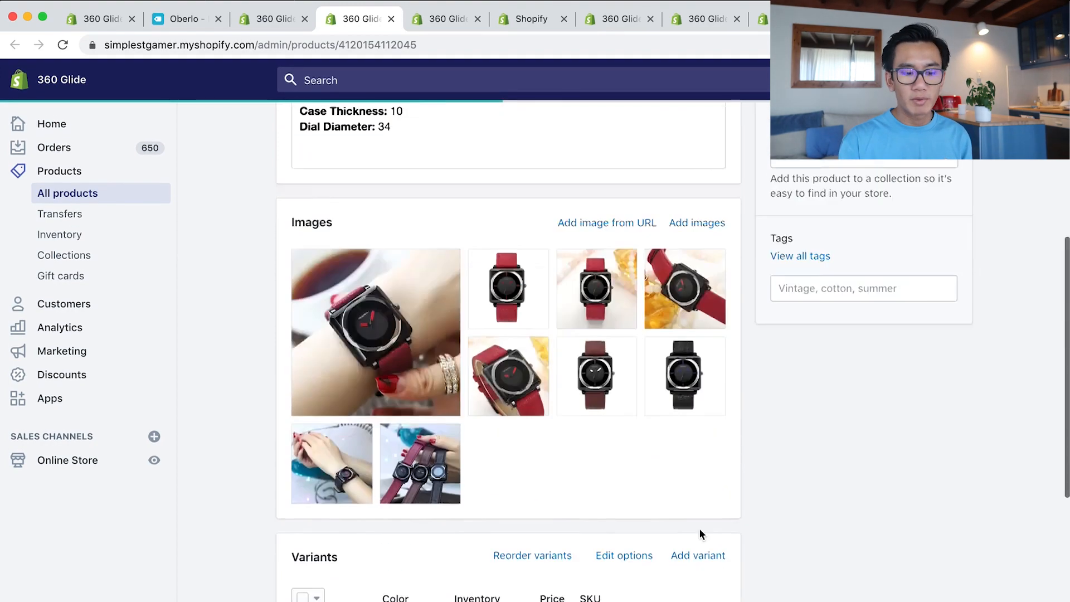
{"action": "scroll", "coordinate": [700, 534], "scroll_direction": "down", "scroll_amount": 2}
Step: Reorder the world map watch's Shopify images, placing the third-row front view ahead of the red-strap back view and the multi-strap photo last
{"action": "key", "text": "ctrl+Tab"}
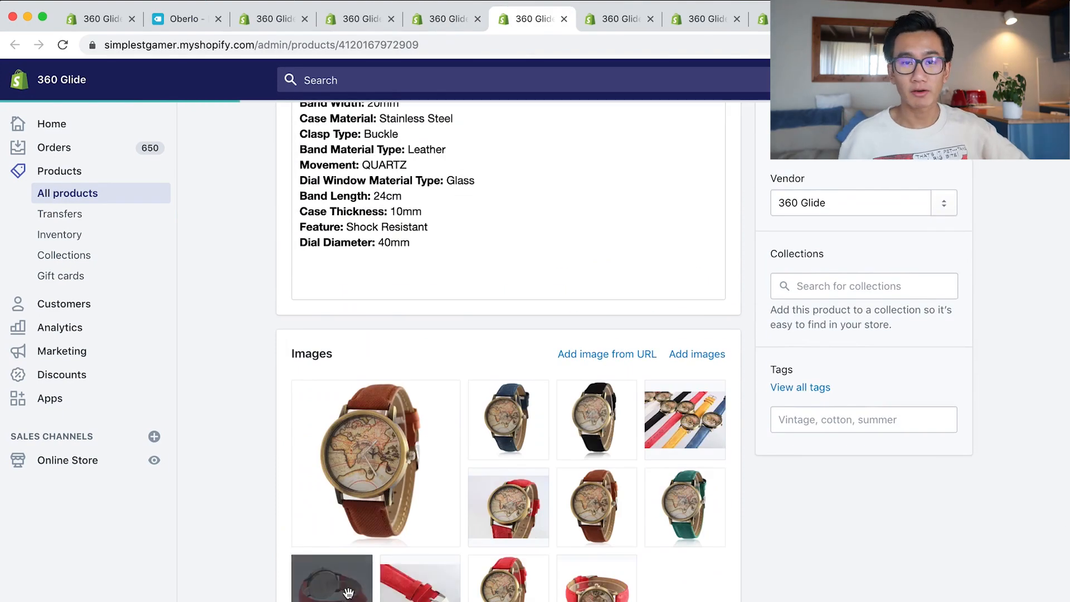
{"action": "left_click_drag", "start_coordinate": [500, 592], "coordinate": [299, 589]}
{"action": "left_click_drag", "start_coordinate": [686, 422], "coordinate": [613, 549]}
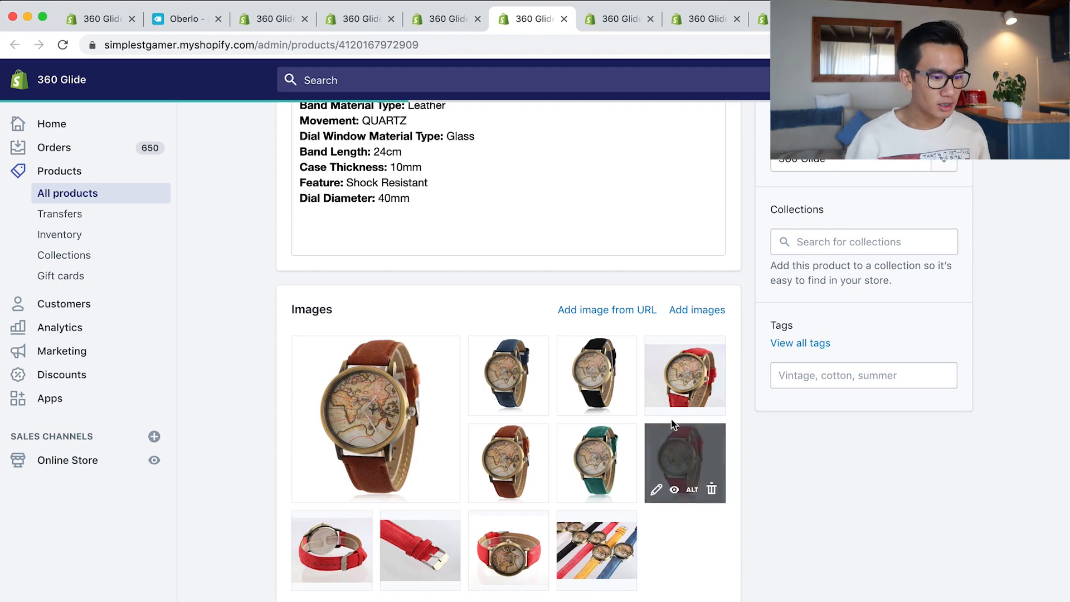
Step: Group the world map watch's white-background strap photos ahead of the angled red-strap shot, and put the red front view first in the third row
{"action": "left_click_drag", "start_coordinate": [686, 385], "coordinate": [685, 462]}
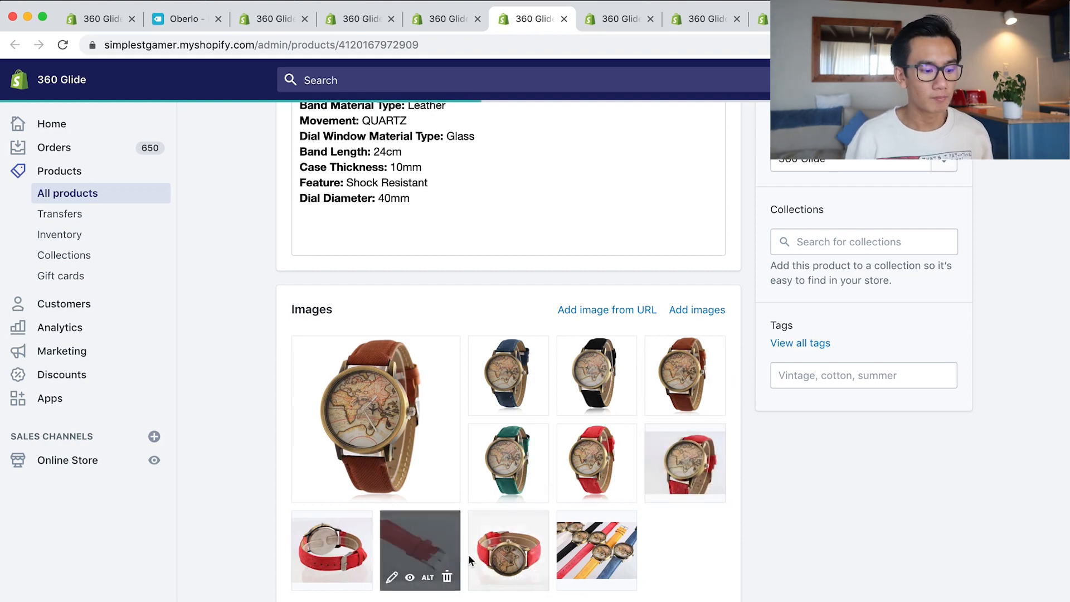
{"action": "left_click_drag", "start_coordinate": [477, 558], "coordinate": [302, 553]}
Step: Review the Hidden Bandanna product's description, images and variants in Shopify
{"action": "key", "text": "ctrl+Tab"}
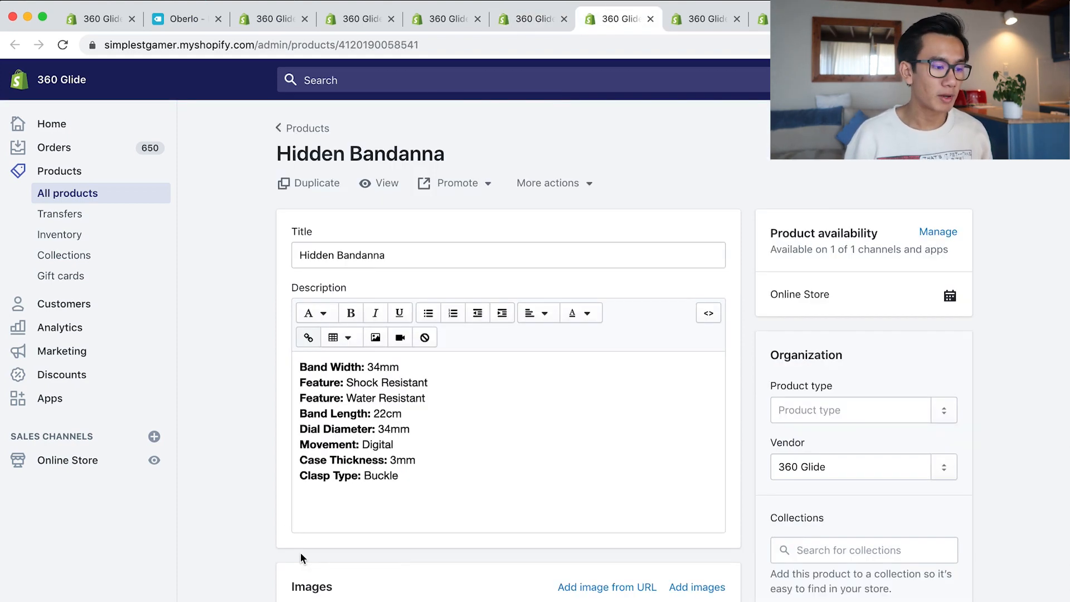
{"action": "scroll", "coordinate": [165, 555], "scroll_direction": "down", "scroll_amount": 4}
{"action": "scroll", "coordinate": [303, 541], "scroll_direction": "down", "scroll_amount": 5}
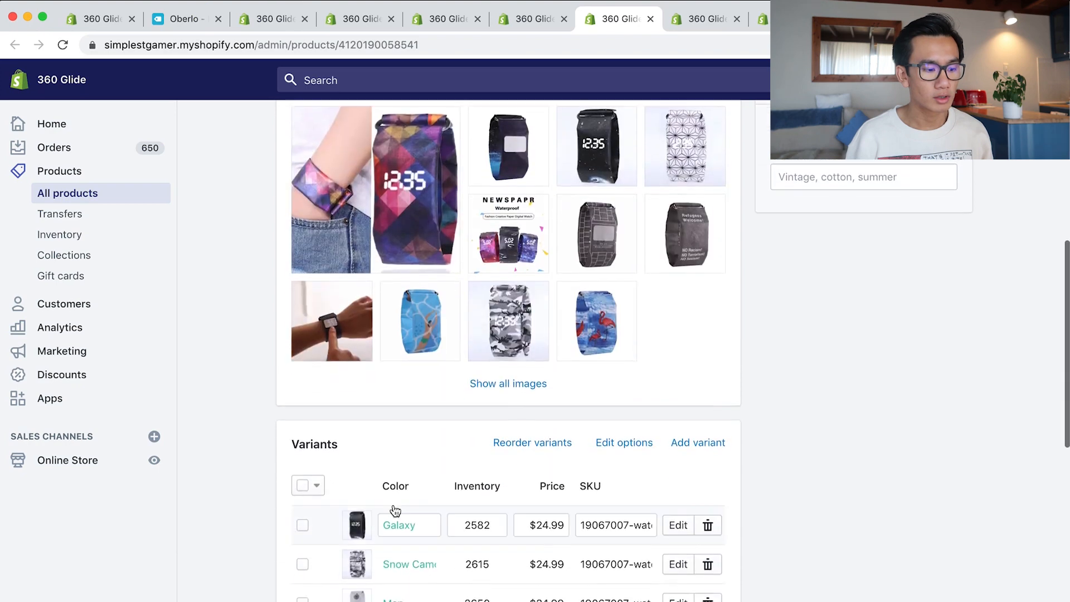
{"action": "scroll", "coordinate": [633, 401], "scroll_direction": "up", "scroll_amount": 4}
{"action": "scroll", "coordinate": [718, 517], "scroll_direction": "down", "scroll_amount": 2}
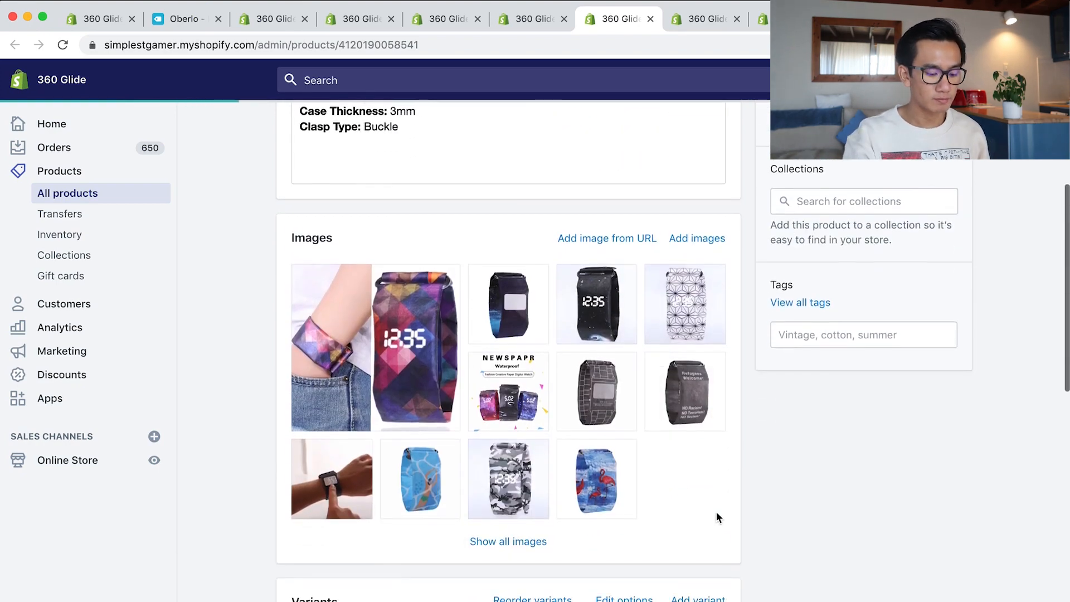
Step: On the rotating-disc watch's product page, check the bulk actions for the White variant and save the product's changes
{"action": "key", "text": "ctrl+Tab"}
{"action": "scroll", "coordinate": [364, 533], "scroll_direction": "up", "scroll_amount": 2}
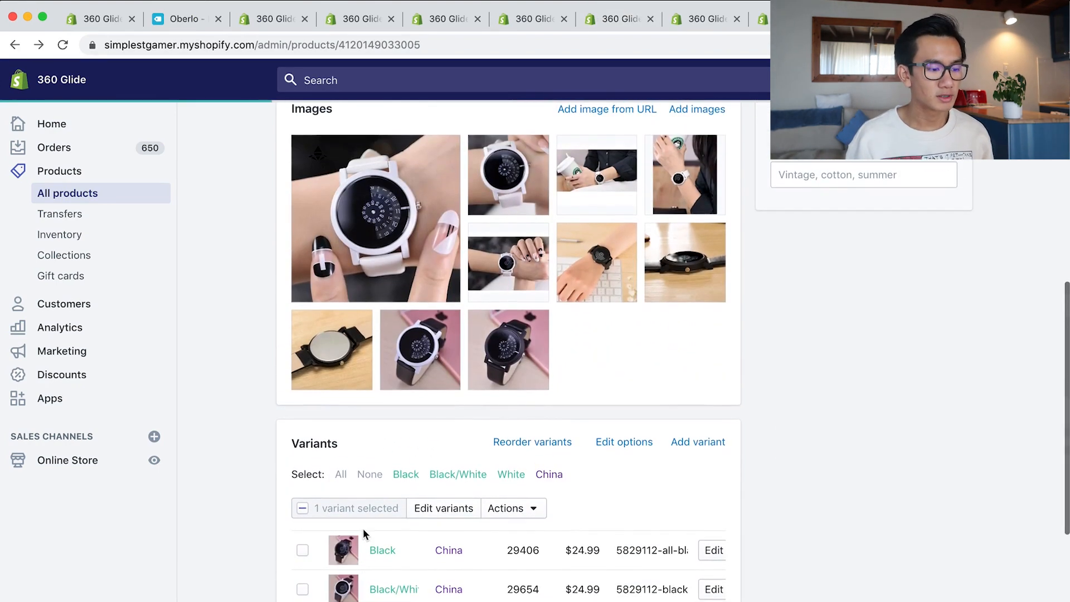
{"action": "left_click", "coordinate": [507, 512]}
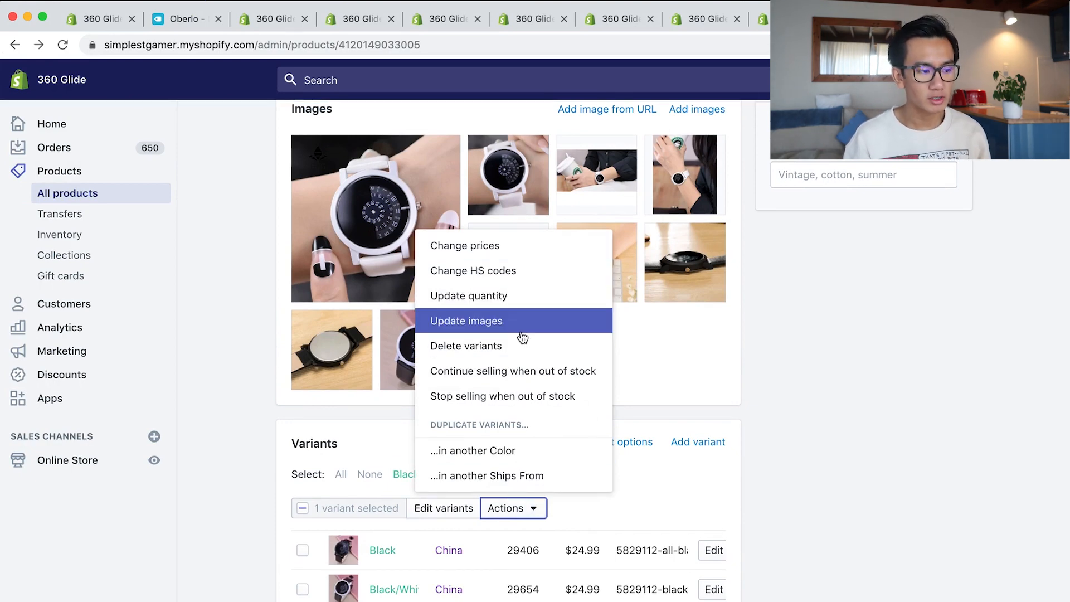
{"action": "left_click", "coordinate": [780, 417]}
{"action": "scroll", "coordinate": [779, 416], "scroll_direction": "down", "scroll_amount": 1}
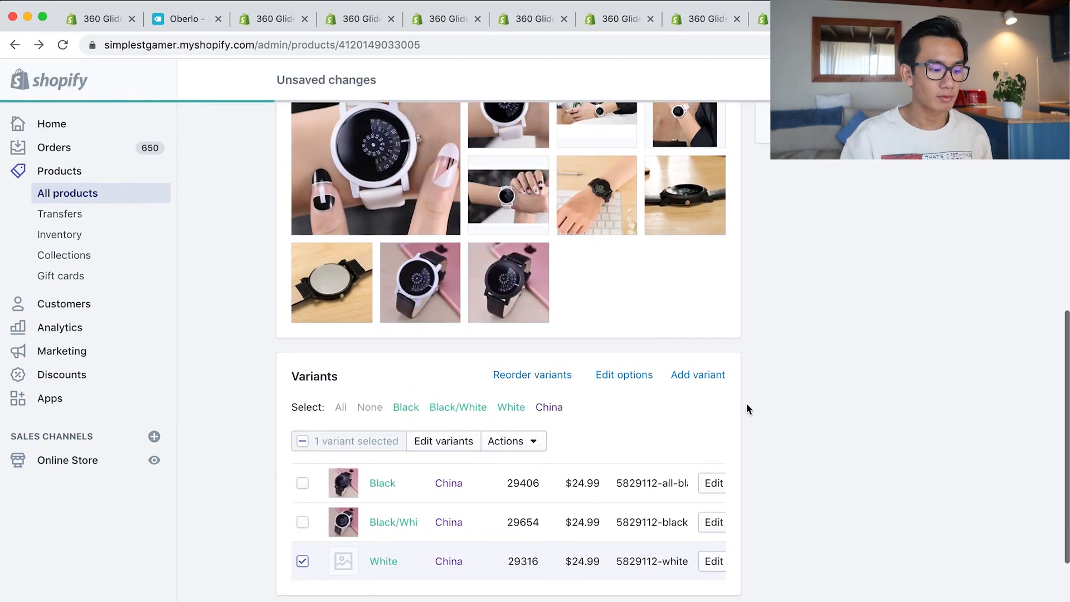
{"action": "key", "text": "ctrl+Tab"}
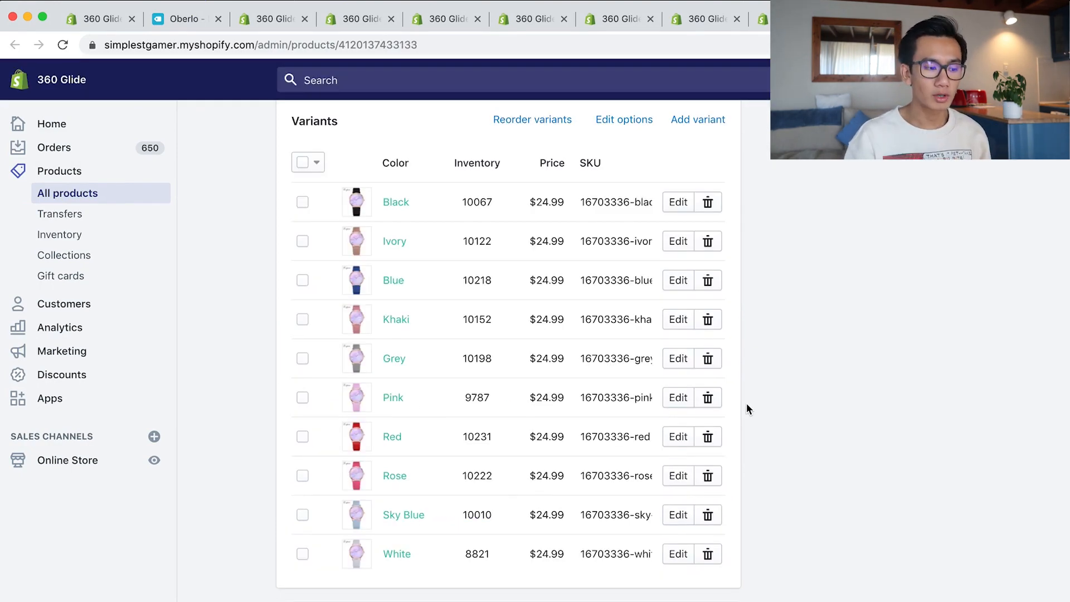
{"action": "key", "text": "ctrl+shift+Tab"}
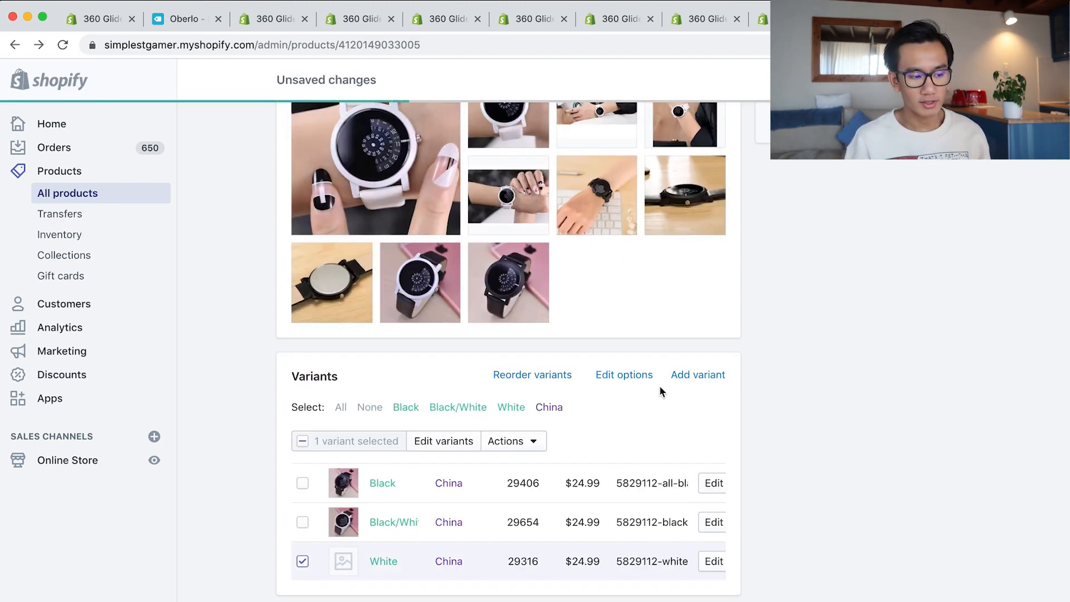
{"action": "key", "text": "super+s"}
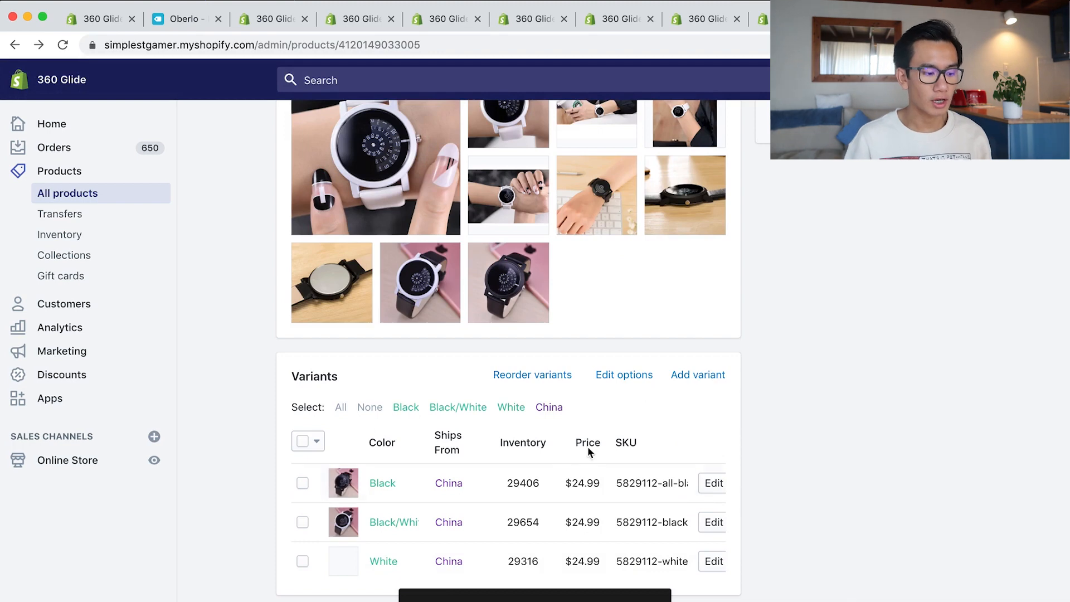
Step: Save the tree watch's product image as "1" in a new WATCHES folder inside "1. 360 Glide"
{"action": "left_click", "coordinate": [620, 383]}
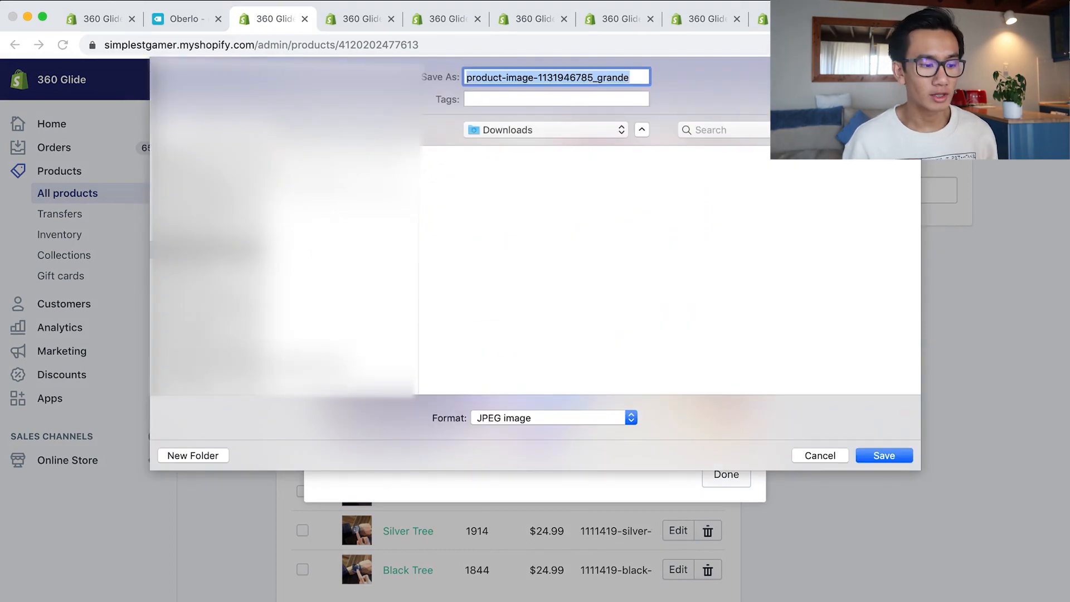
{"action": "left_click", "coordinate": [203, 249]}
{"action": "left_click", "coordinate": [340, 166]}
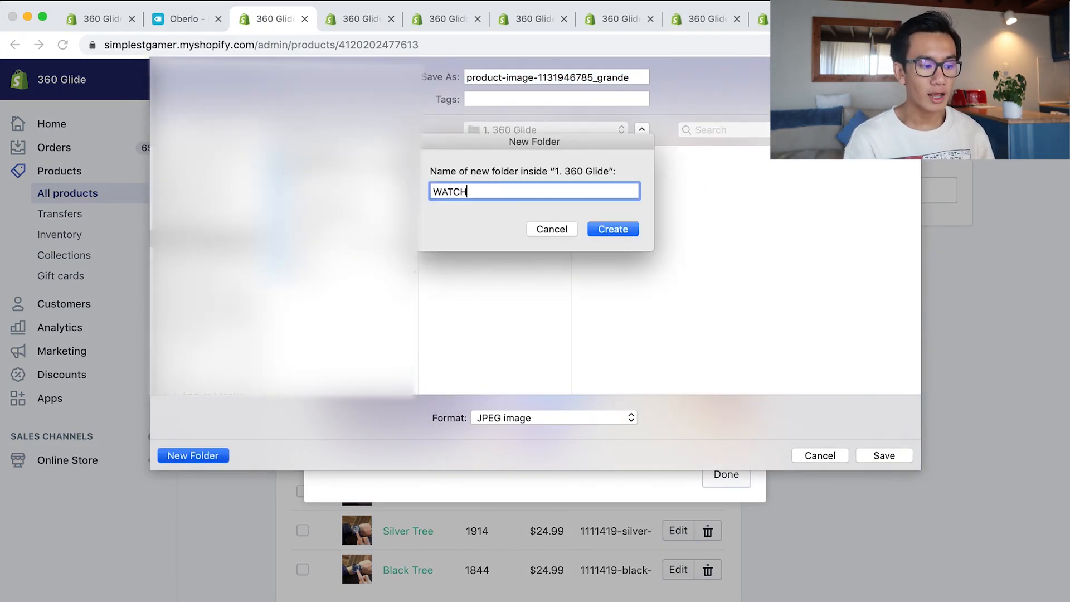
{"action": "left_click", "coordinate": [611, 229]}
{"action": "triple_click", "coordinate": [593, 79]}
{"action": "type", "text": "1"}
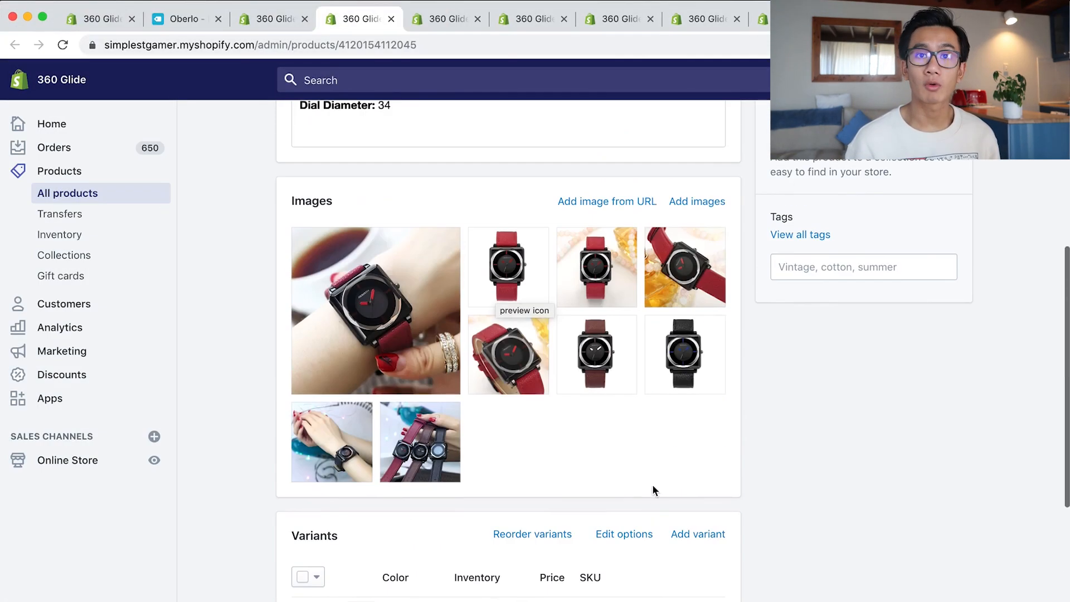
Step: Preview the square red-strap watch's main photo, and save the ring-dial watch's main photo as a JPEG image
{"action": "left_click", "coordinate": [363, 380]}
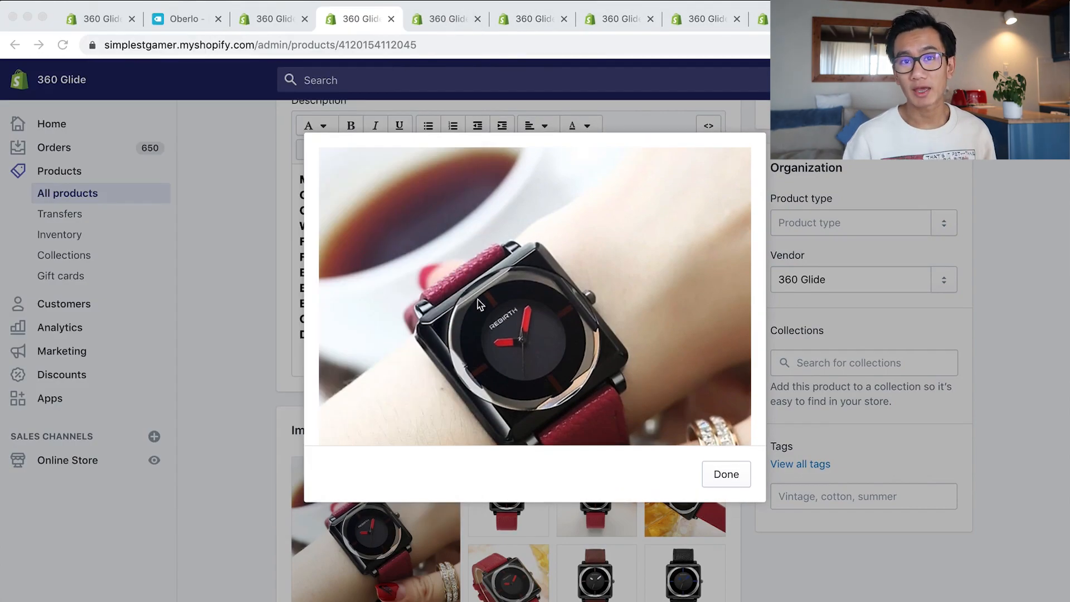
{"action": "left_click", "coordinate": [446, 19]}
{"action": "scroll", "coordinate": [258, 494], "scroll_direction": "down", "scroll_amount": 5}
{"action": "scroll", "coordinate": [385, 385], "scroll_direction": "up", "scroll_amount": 5}
{"action": "scroll", "coordinate": [401, 267], "scroll_direction": "down", "scroll_amount": 4}
{"action": "left_click", "coordinate": [358, 433]}
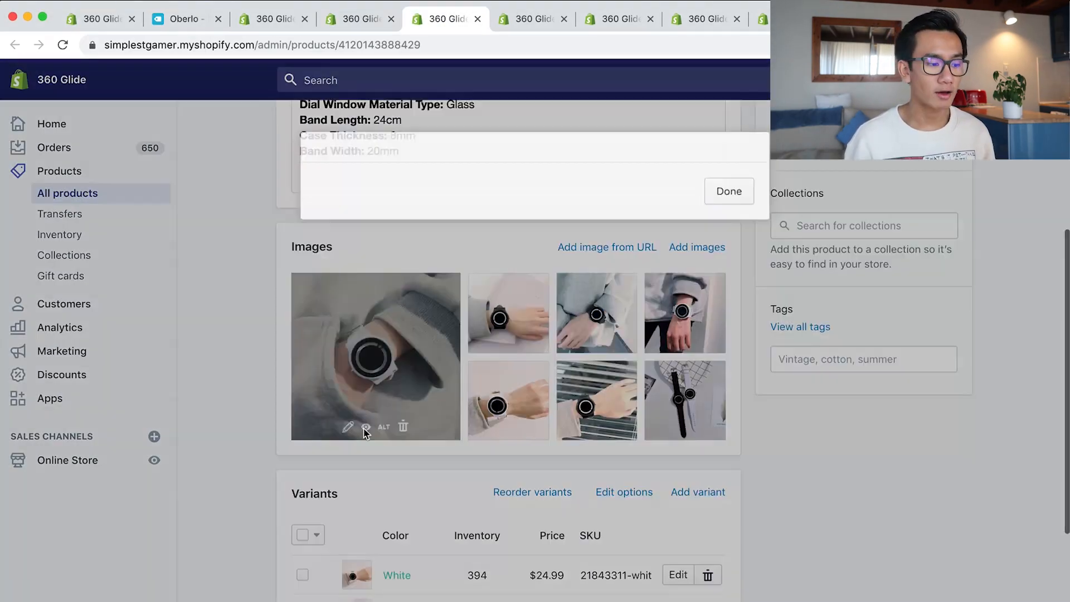
{"action": "right_click", "coordinate": [510, 261]}
{"action": "right_click", "coordinate": [470, 244]}
{"action": "left_click", "coordinate": [534, 295]}
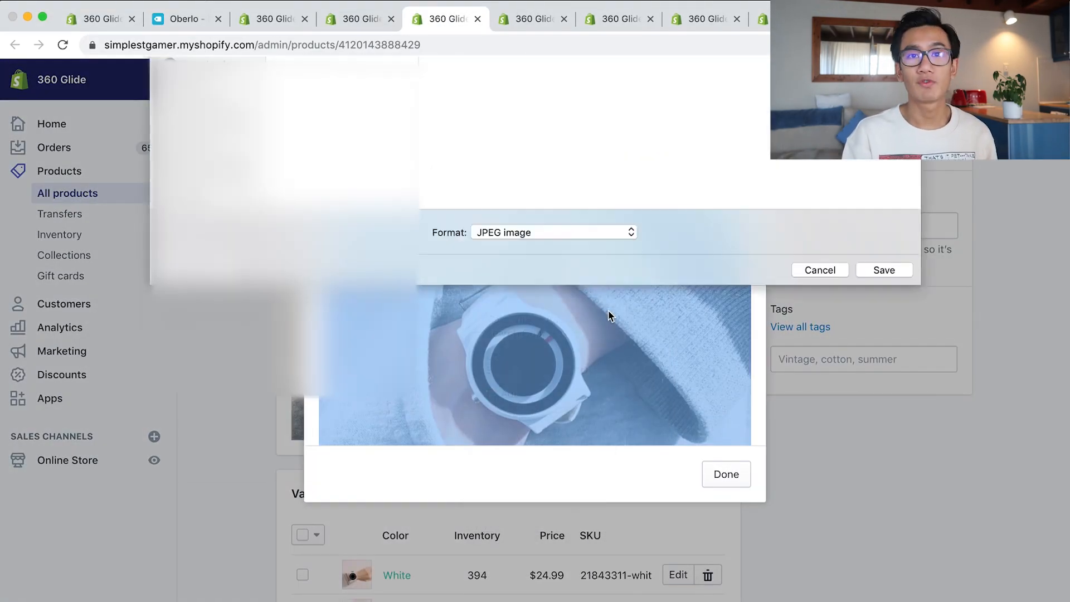
{"action": "left_click", "coordinate": [884, 468]}
Step: Preview the world map watch's main brown-strap photo and save it to the computer
{"action": "left_click", "coordinate": [532, 19]}
{"action": "scroll", "coordinate": [384, 243], "scroll_direction": "down", "scroll_amount": 5}
{"action": "left_click", "coordinate": [365, 428]}
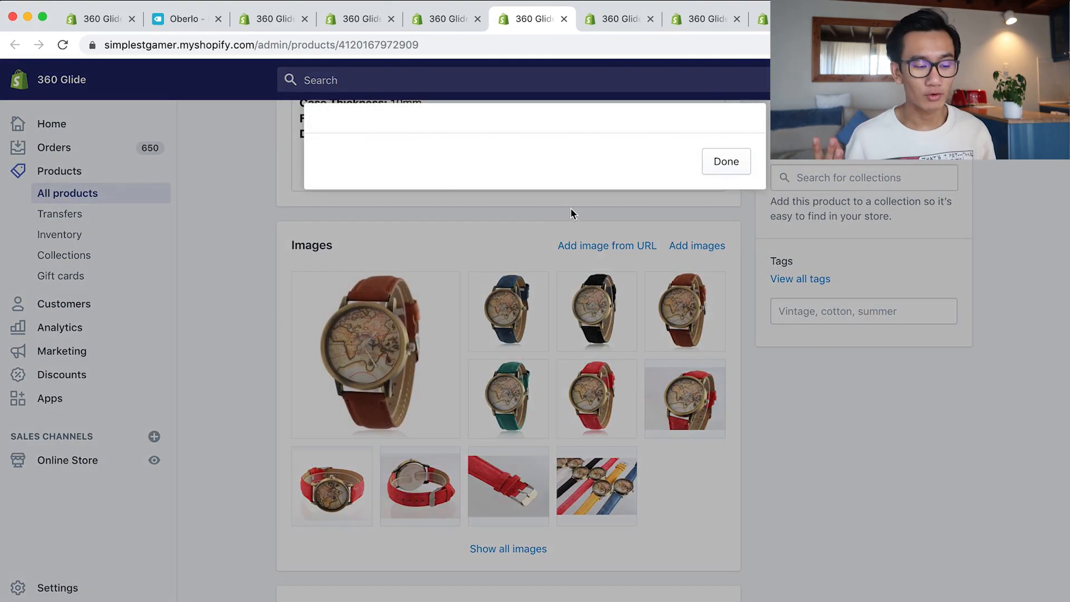
{"action": "right_click", "coordinate": [401, 229]}
{"action": "left_click", "coordinate": [544, 273]}
{"action": "left_click", "coordinate": [885, 456]}
Step: Look through the Hidden Bandanna product's variants and its full set of images
{"action": "left_click", "coordinate": [618, 19]}
{"action": "scroll", "coordinate": [568, 268], "scroll_direction": "down", "scroll_amount": 15}
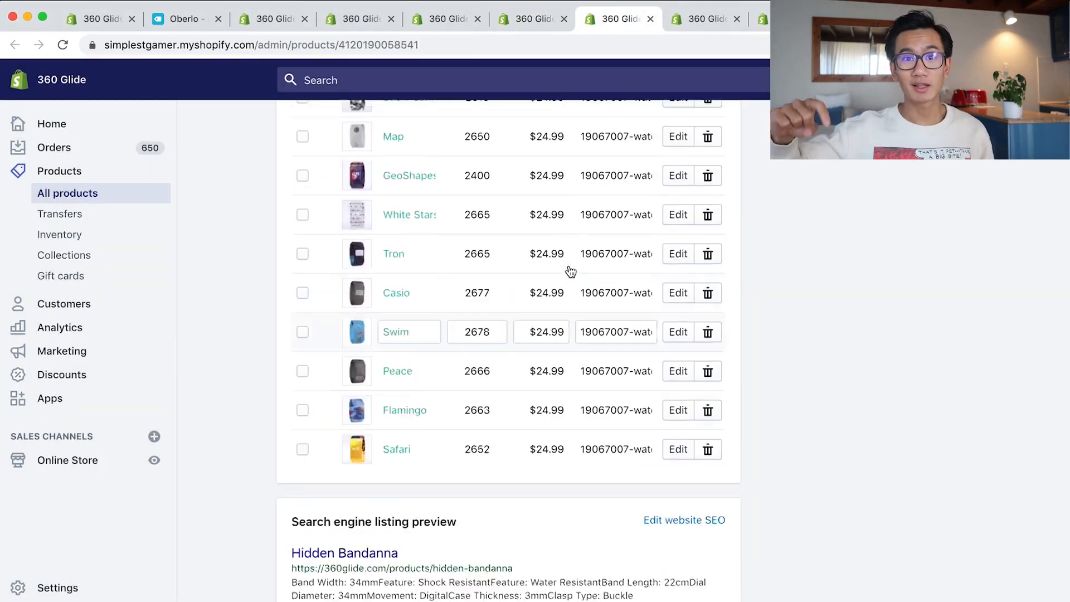
{"action": "scroll", "coordinate": [569, 269], "scroll_direction": "up", "scroll_amount": 10}
{"action": "scroll", "coordinate": [855, 406], "scroll_direction": "down", "scroll_amount": 1}
{"action": "scroll", "coordinate": [853, 400], "scroll_direction": "up", "scroll_amount": 2}
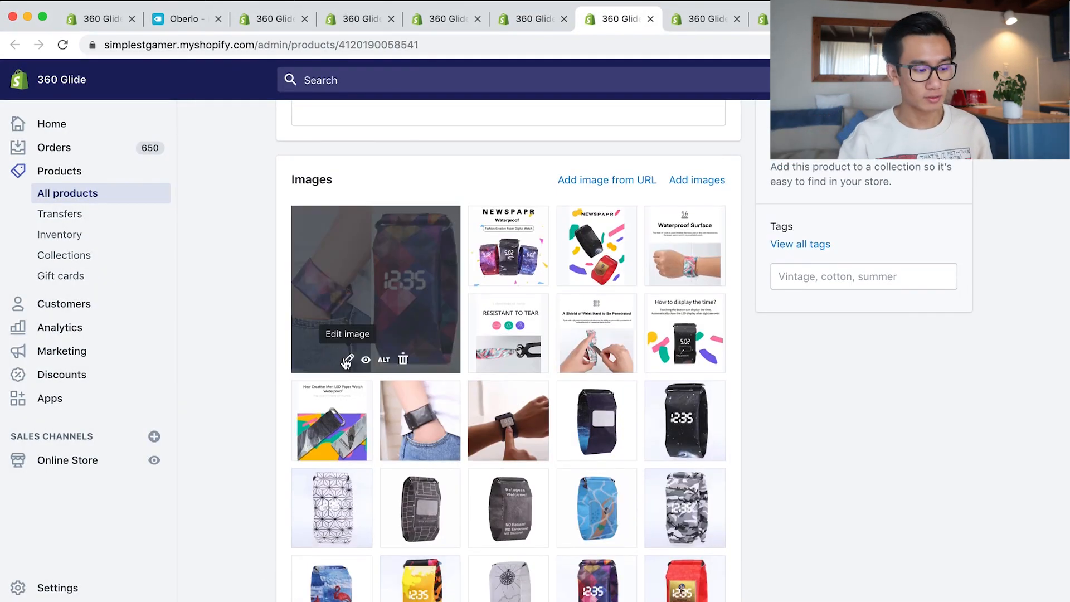
{"action": "left_click", "coordinate": [346, 360]}
{"action": "left_click", "coordinate": [829, 134]}
{"action": "scroll", "coordinate": [613, 235], "scroll_direction": "up", "scroll_amount": 7}
{"action": "triple_click", "coordinate": [357, 220]}
{"action": "scroll", "coordinate": [255, 308], "scroll_direction": "down", "scroll_amount": 5}
{"action": "left_click", "coordinate": [347, 471]}
{"action": "key", "text": "Escape"}
Step: Preview the Hidden Bandanna watch's main photo and save it to the computer
{"action": "left_click", "coordinate": [467, 353]}
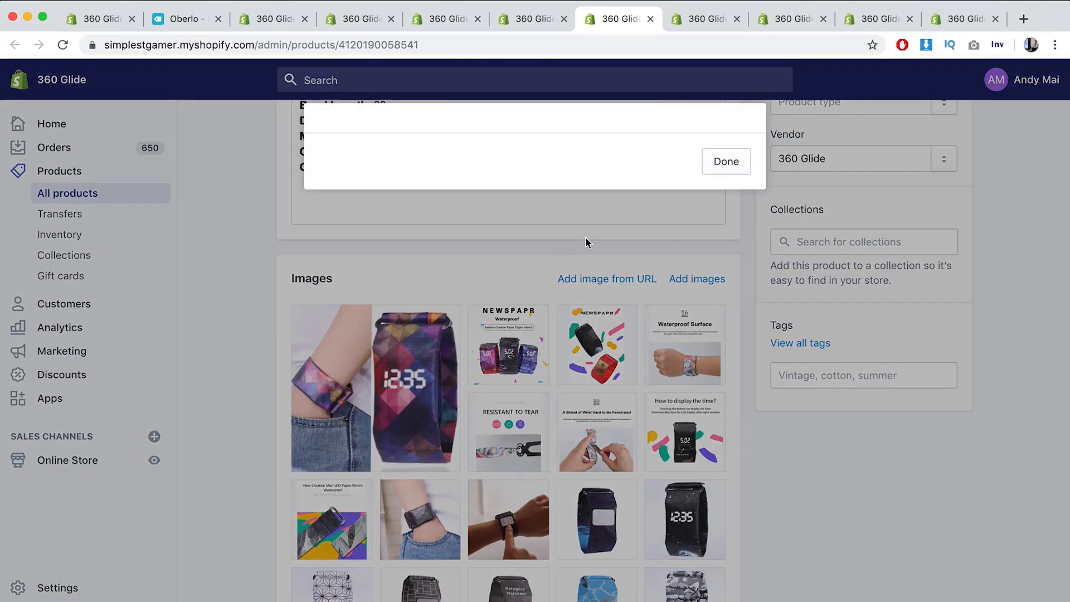
{"action": "right_click", "coordinate": [585, 237]}
{"action": "left_click", "coordinate": [618, 279]}
{"action": "key", "text": "Return"}
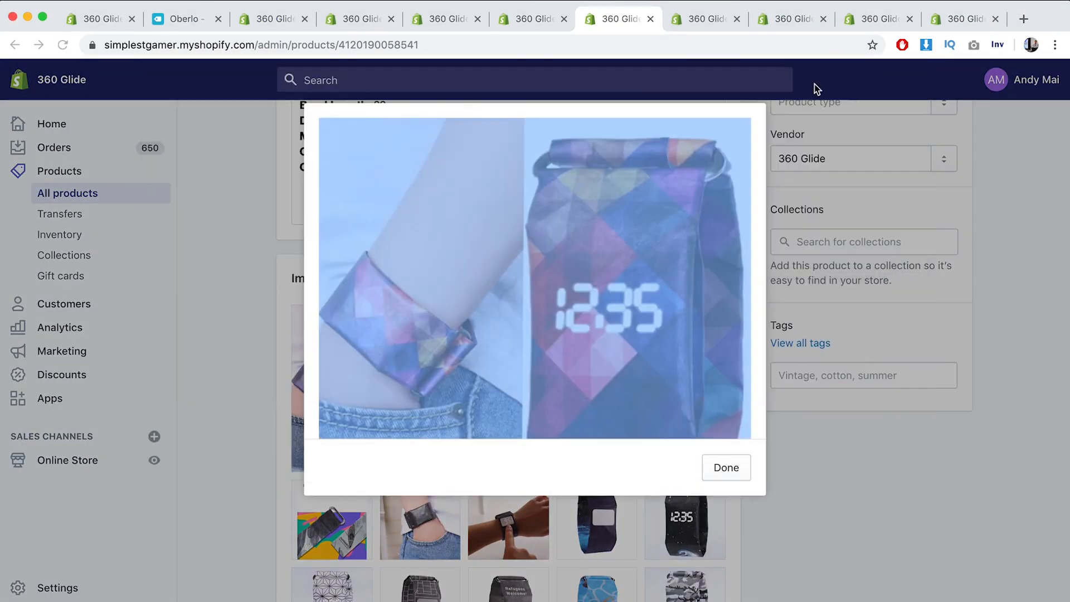
Step: Preview the rose-gold watch's main purple-dial photo and save it to the computer
{"action": "left_click", "coordinate": [707, 19]}
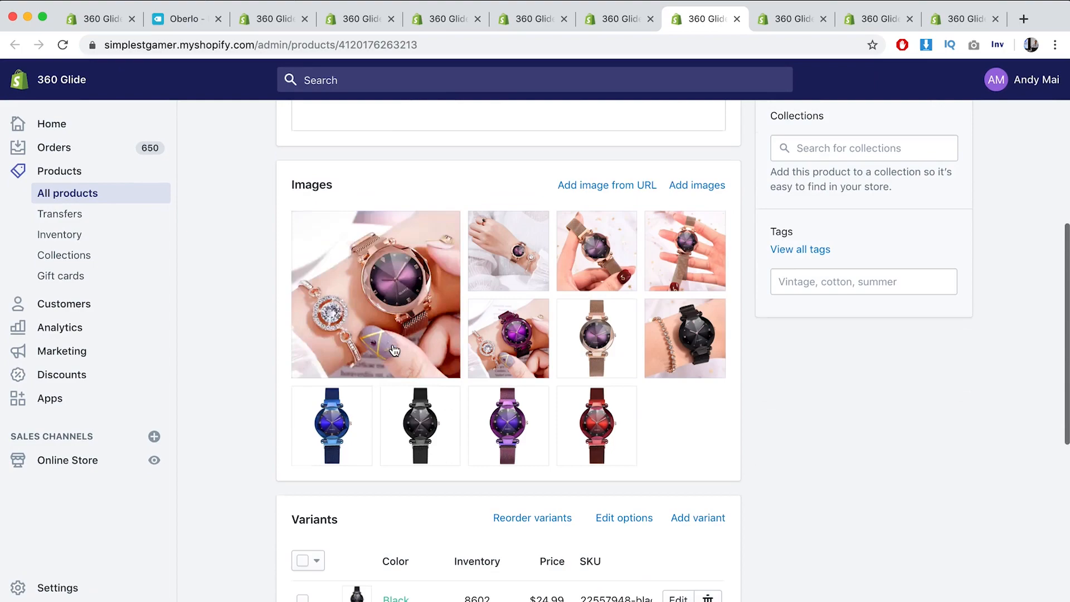
{"action": "left_click", "coordinate": [394, 350]}
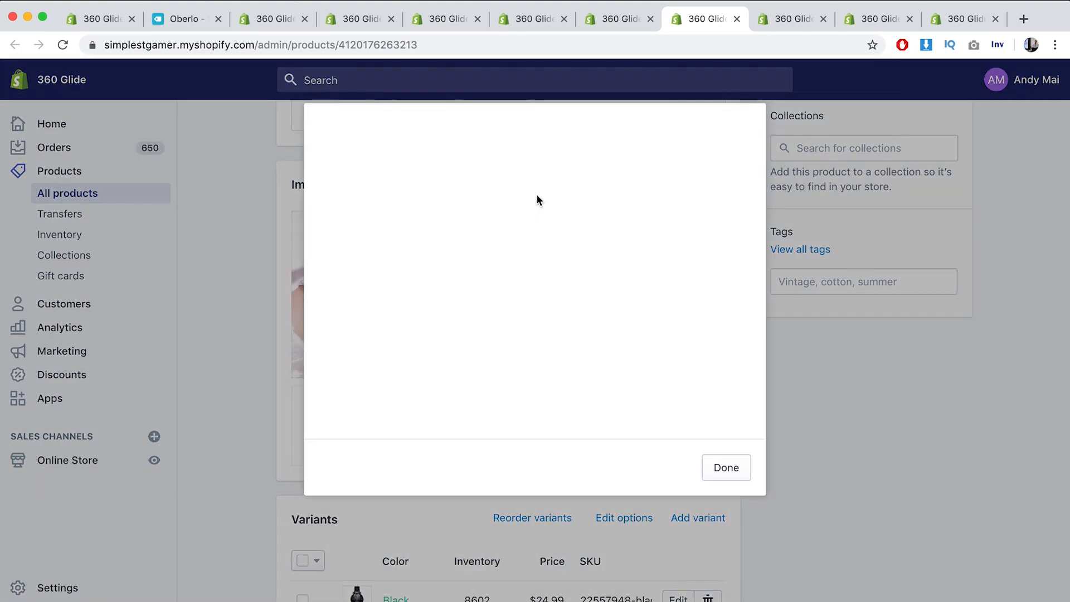
{"action": "right_click", "coordinate": [569, 259]}
{"action": "left_click", "coordinate": [603, 302]}
{"action": "key", "text": "Return"}
Step: Save the blue LED bracelet watch's main photo and go to the rotating-disc watch's product images
{"action": "left_click", "coordinate": [793, 19]}
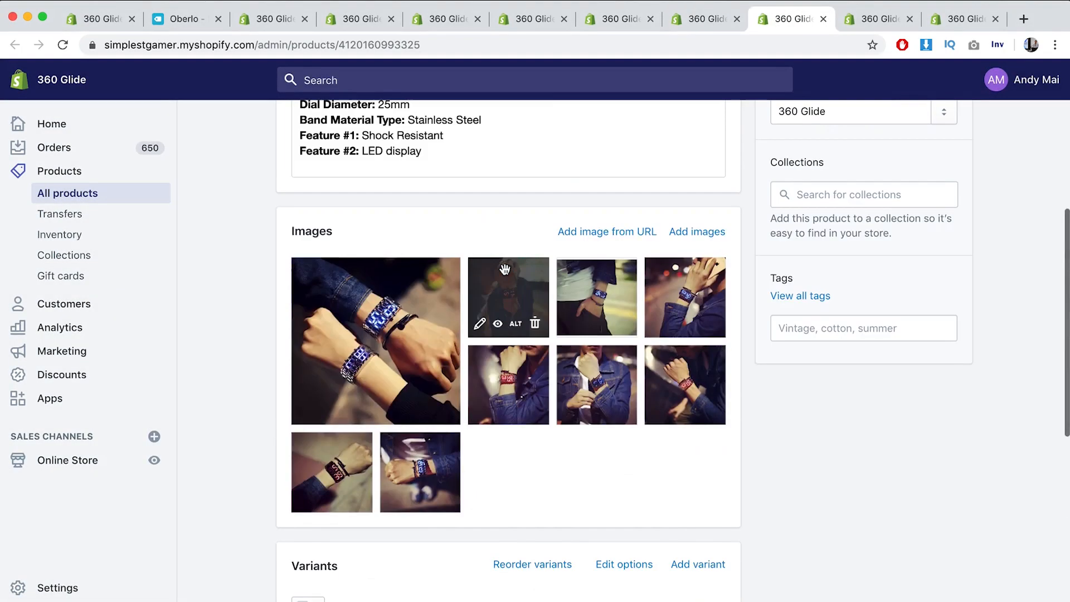
{"action": "scroll", "coordinate": [501, 313], "scroll_direction": "up", "scroll_amount": 6}
{"action": "scroll", "coordinate": [496, 357], "scroll_direction": "down", "scroll_amount": 5}
{"action": "left_click", "coordinate": [399, 356]}
{"action": "right_click", "coordinate": [502, 279]}
{"action": "left_click", "coordinate": [536, 325]}
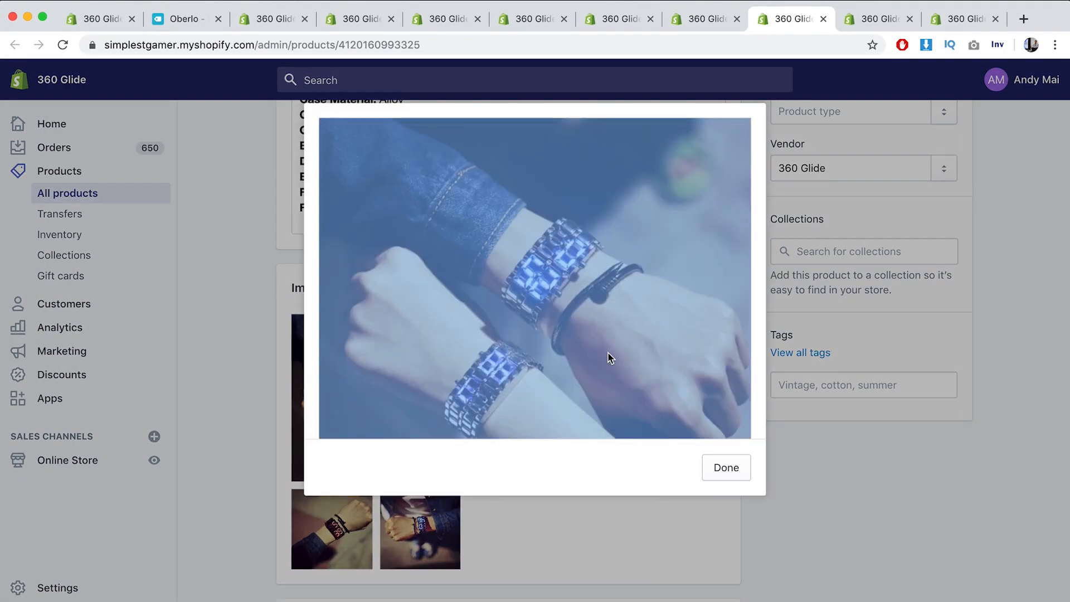
{"action": "key", "text": "Return"}
{"action": "left_click", "coordinate": [887, 19]}
{"action": "scroll", "coordinate": [477, 312], "scroll_direction": "down", "scroll_amount": 6}
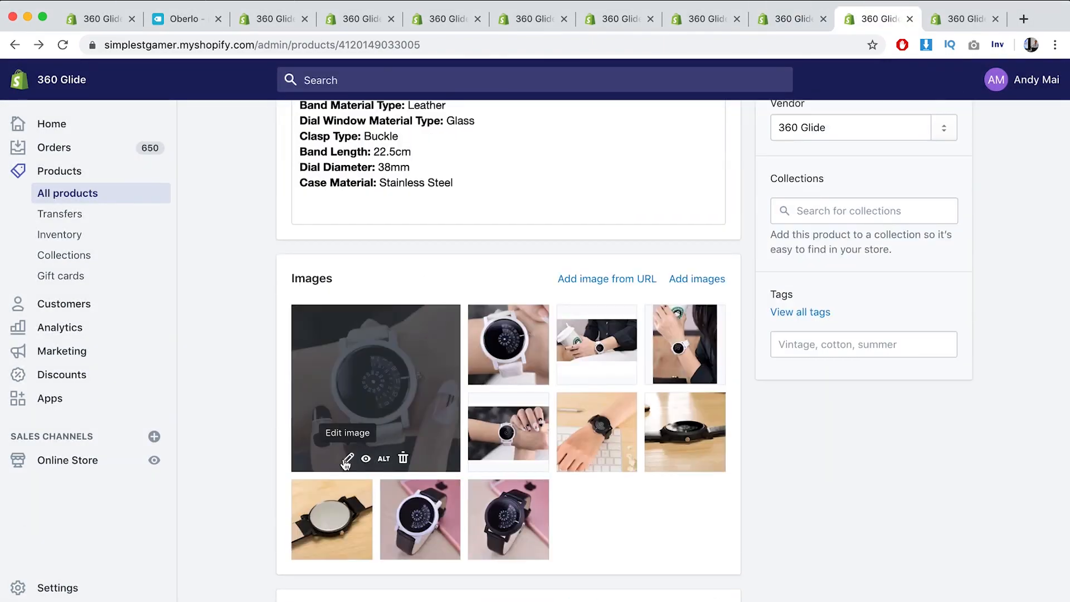
{"action": "left_click", "coordinate": [347, 464]}
{"action": "left_click", "coordinate": [826, 134]}
{"action": "left_click", "coordinate": [506, 440]}
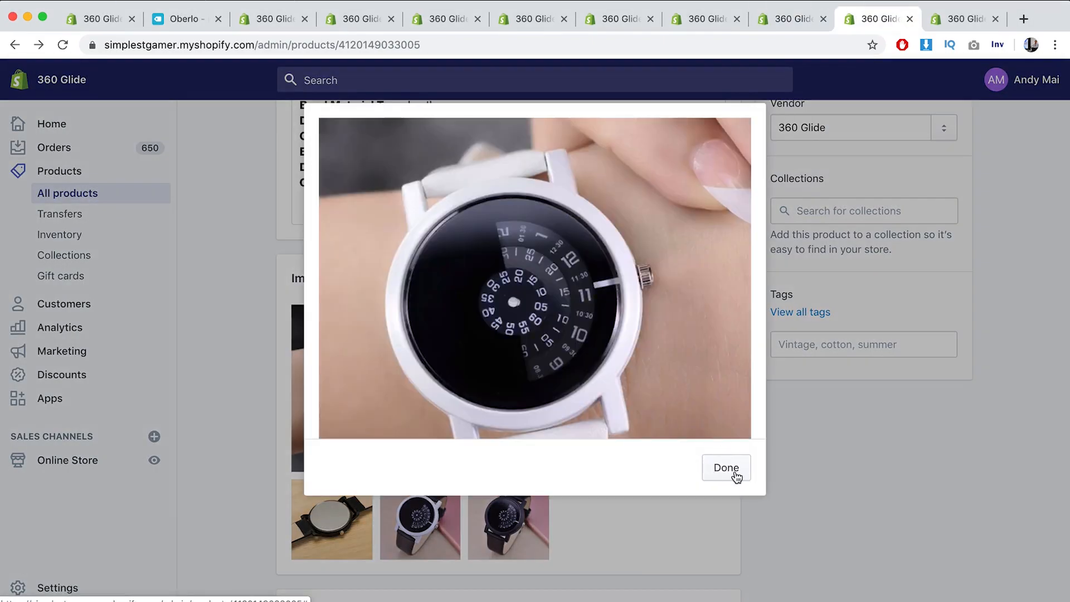
{"action": "left_click", "coordinate": [731, 471]}
Step: Save the main photos of the white rotating-disc watch and the marble-dial watch in the WATCHES folder
{"action": "left_click", "coordinate": [348, 454]}
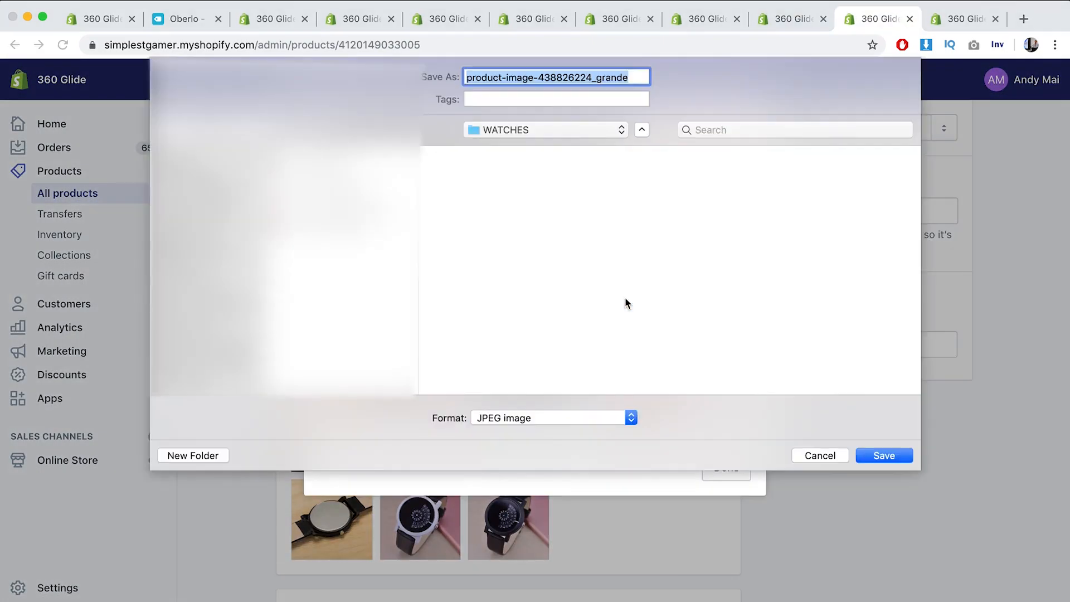
{"action": "key", "text": "Return"}
{"action": "left_click", "coordinate": [960, 19]}
{"action": "scroll", "coordinate": [624, 209], "scroll_direction": "down", "scroll_amount": 5}
{"action": "left_click", "coordinate": [366, 524]}
{"action": "right_click", "coordinate": [576, 203]}
{"action": "left_click", "coordinate": [644, 226]}
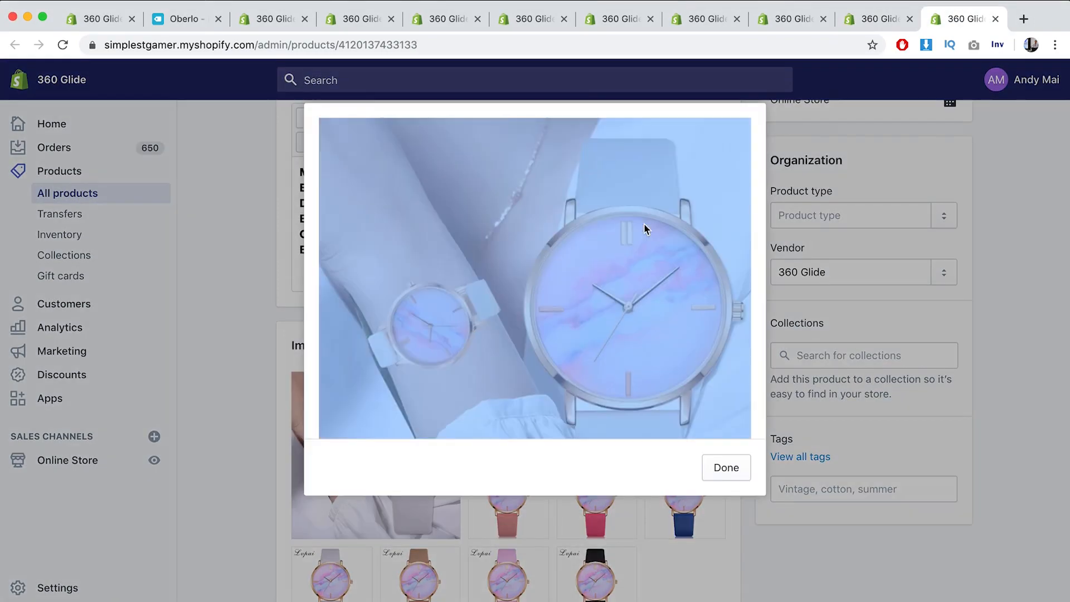
{"action": "key", "text": "Return"}
Step: Open facebook.com in a new browser tab and go to the 360 Glide page
{"action": "left_click", "coordinate": [1029, 20]}
{"action": "type", "text": "facebook.com"}
{"action": "key", "text": "Return"}
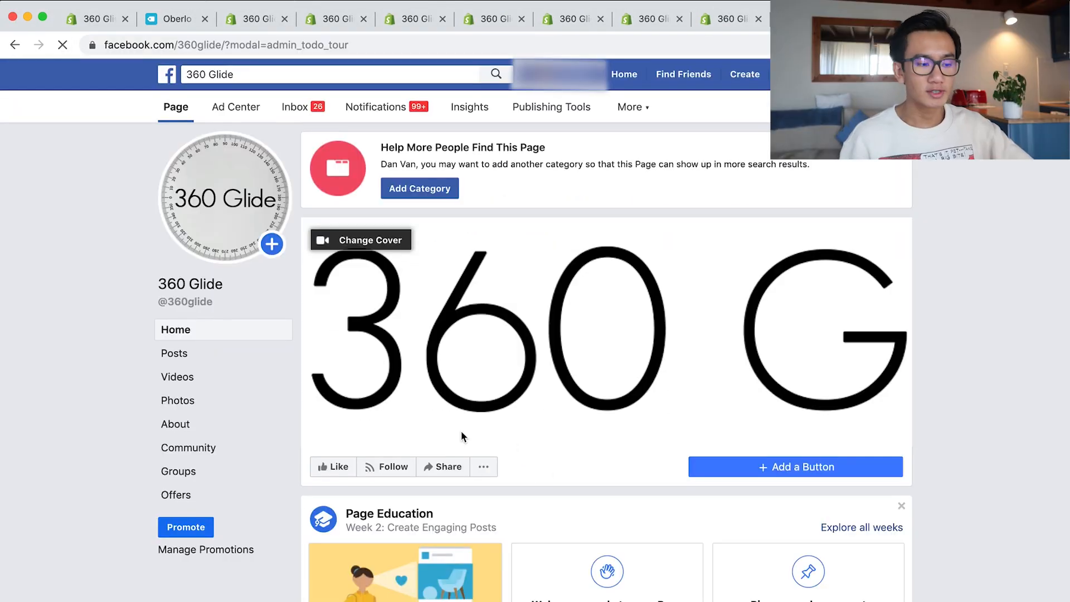
Step: Start a photo post on the 360 Glide page with the text "360glide.com/products/360beam"
{"action": "scroll", "coordinate": [460, 431], "scroll_direction": "down", "scroll_amount": 5}
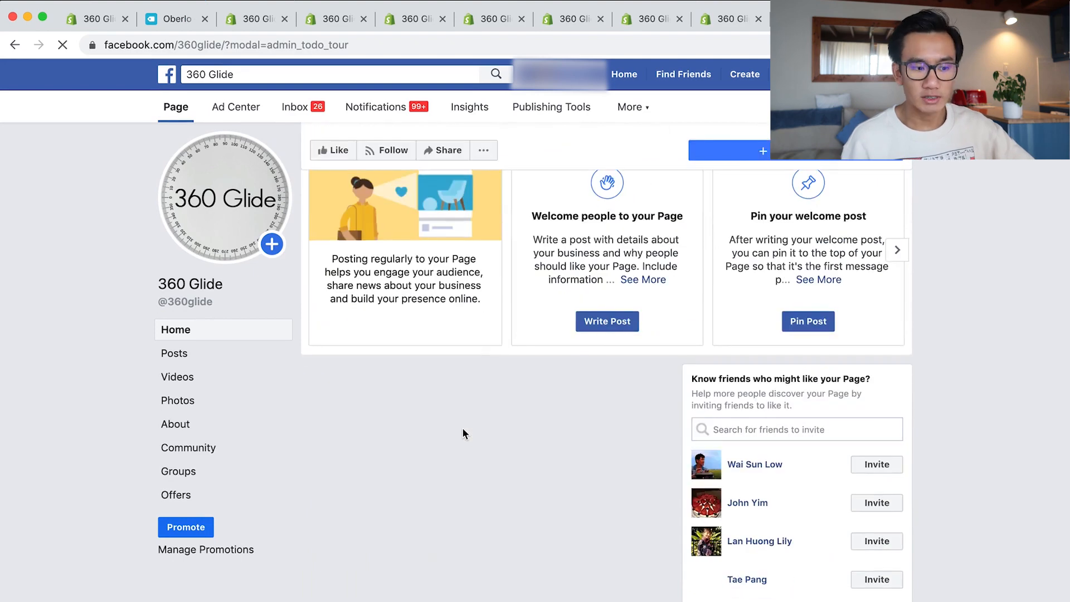
{"action": "scroll", "coordinate": [463, 429], "scroll_direction": "down", "scroll_amount": 2}
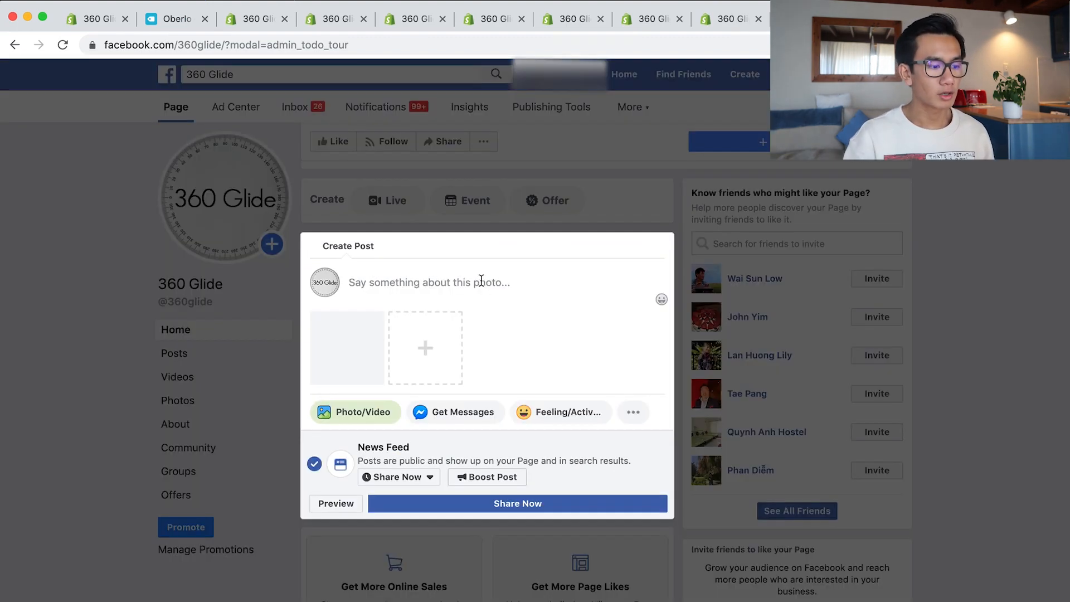
{"action": "type", "text": "360glide.com/products/360beam"}
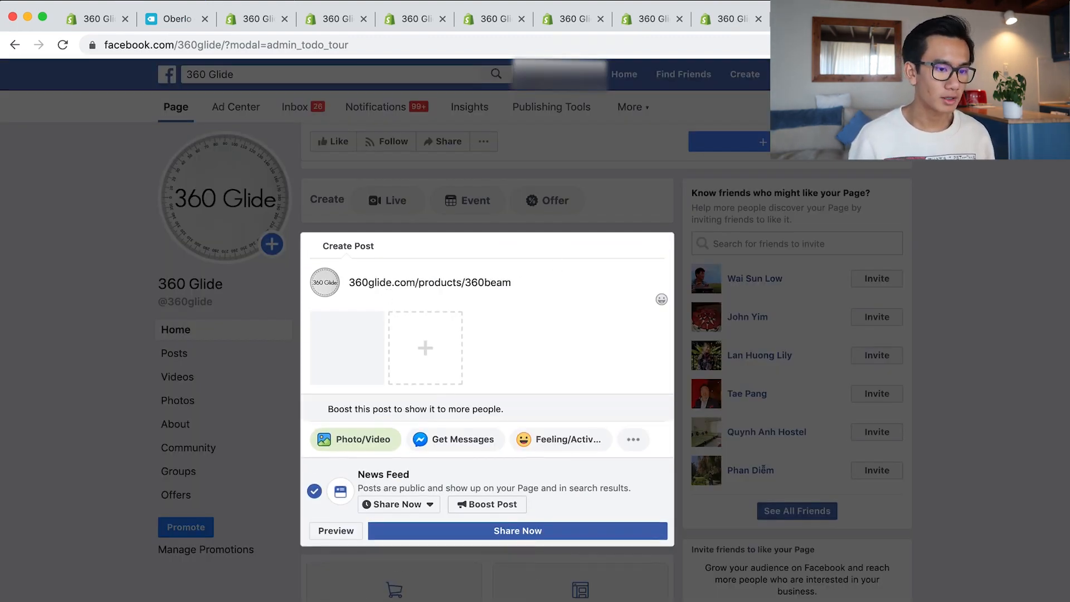
Step: Open emojipedia.org in a new browser tab
{"action": "key", "text": "super+t"}
{"action": "type", "text": "em"}
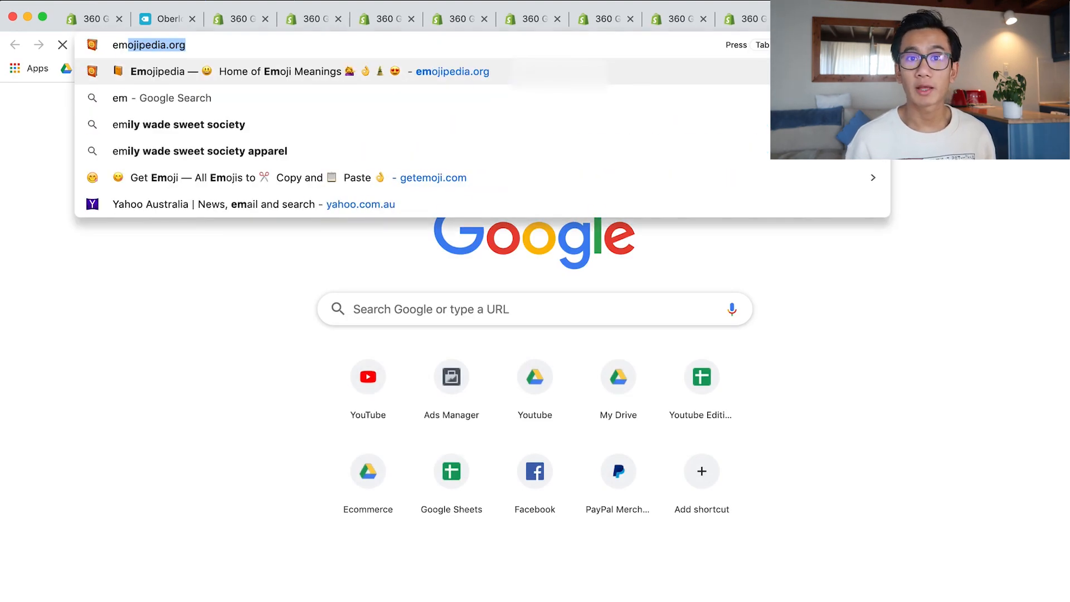
{"action": "key", "text": "Return"}
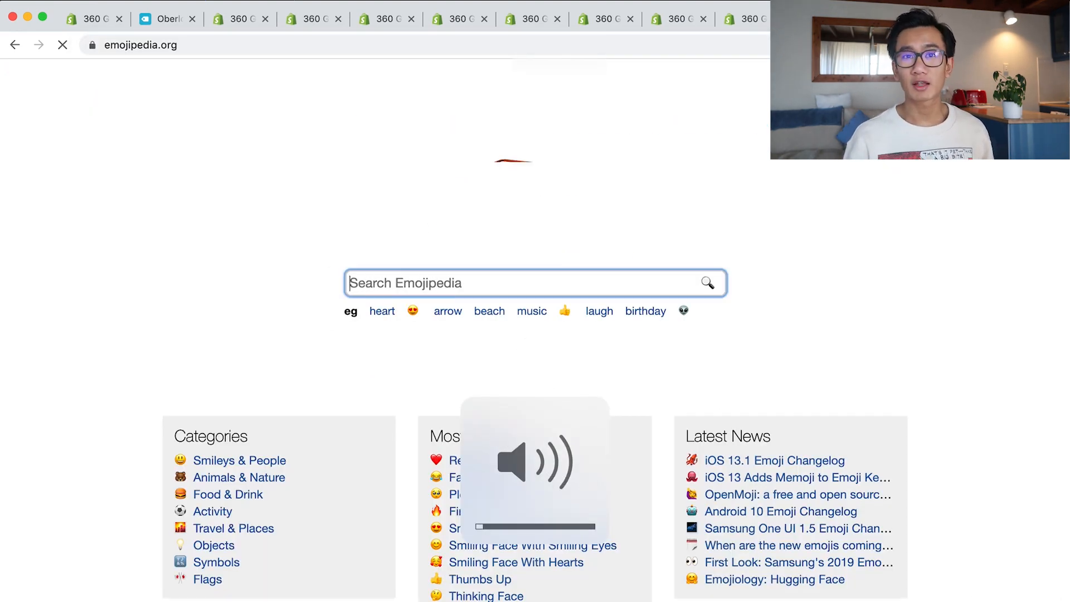
Step: Search Emojipedia for the watch emoji and copy the caption of the page's September 2 post into the new post
{"action": "type", "text": "watc"}
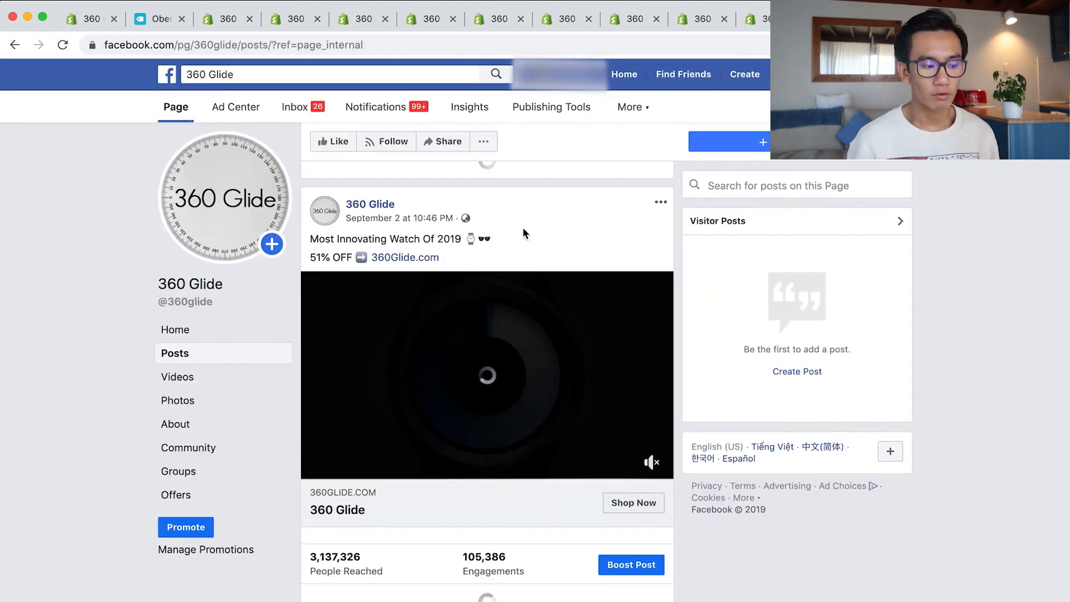
{"action": "left_click_drag", "start_coordinate": [523, 227], "coordinate": [505, 250]}
{"action": "key", "text": "ctrl+c"}
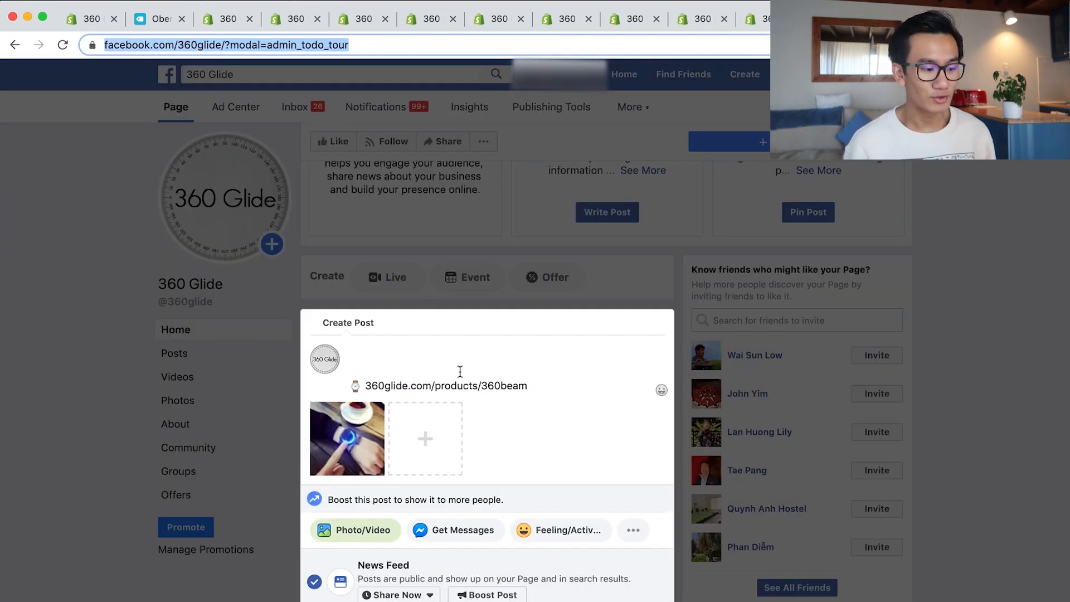
{"action": "left_click", "coordinate": [457, 356]}
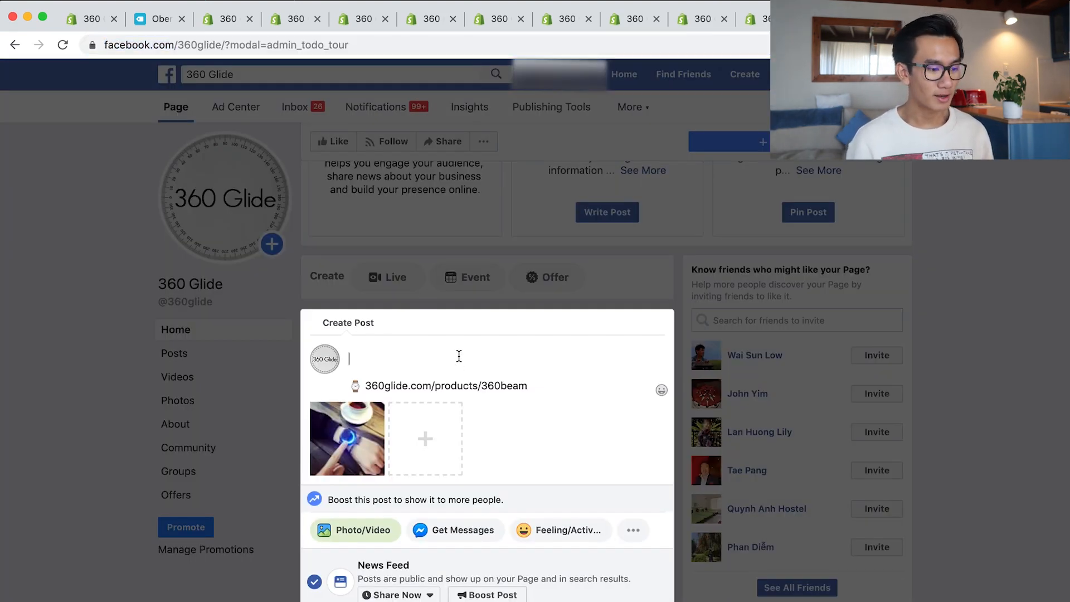
{"action": "key", "text": "ctrl+v"}
Step: Edit the caption to "Most Beautiful Watch Of 2019" with the link 360glide.com/products/360beam, and remove the extra watch emoji below it
{"action": "double_click", "coordinate": [411, 390]}
{"action": "type", "text": "360glide.com/products/360beam"}
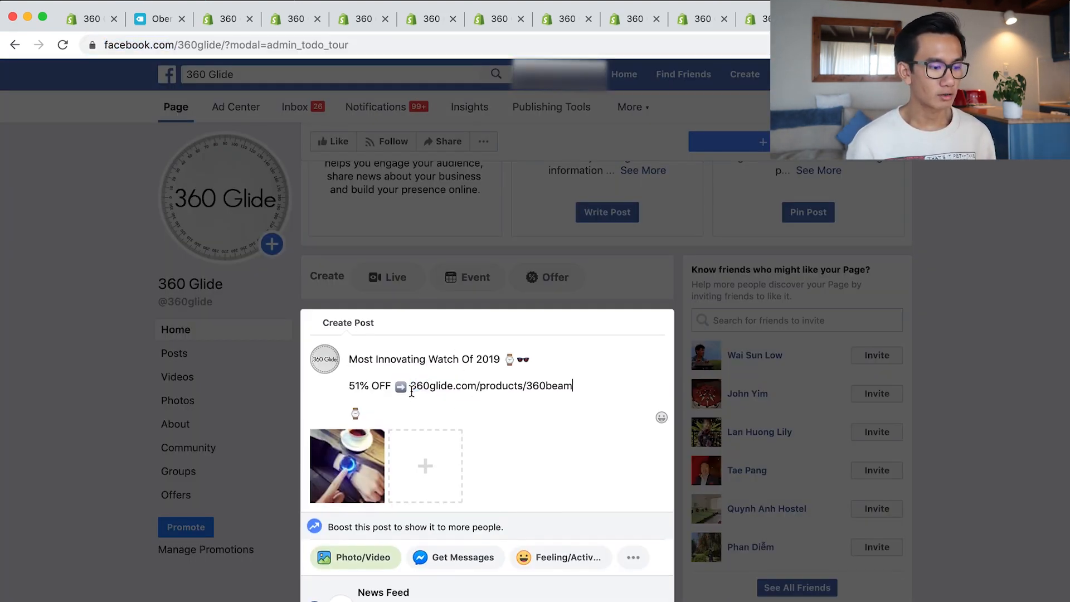
{"action": "key", "text": "BackSpace"}
{"action": "key", "text": "BackSpace"}
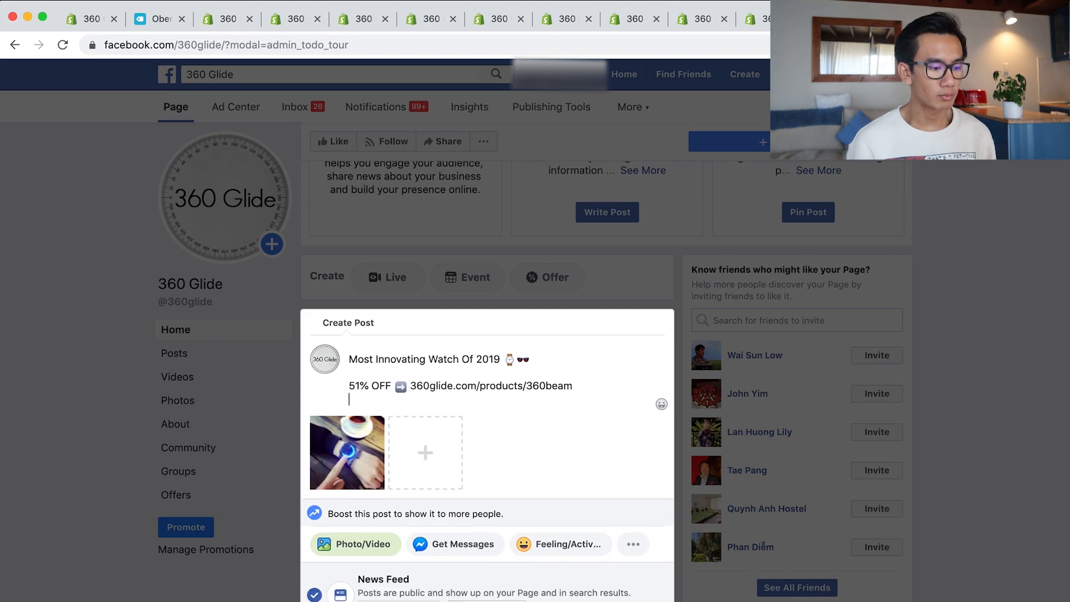
{"action": "double_click", "coordinate": [409, 359]}
{"action": "type", "text": "Beautif"}
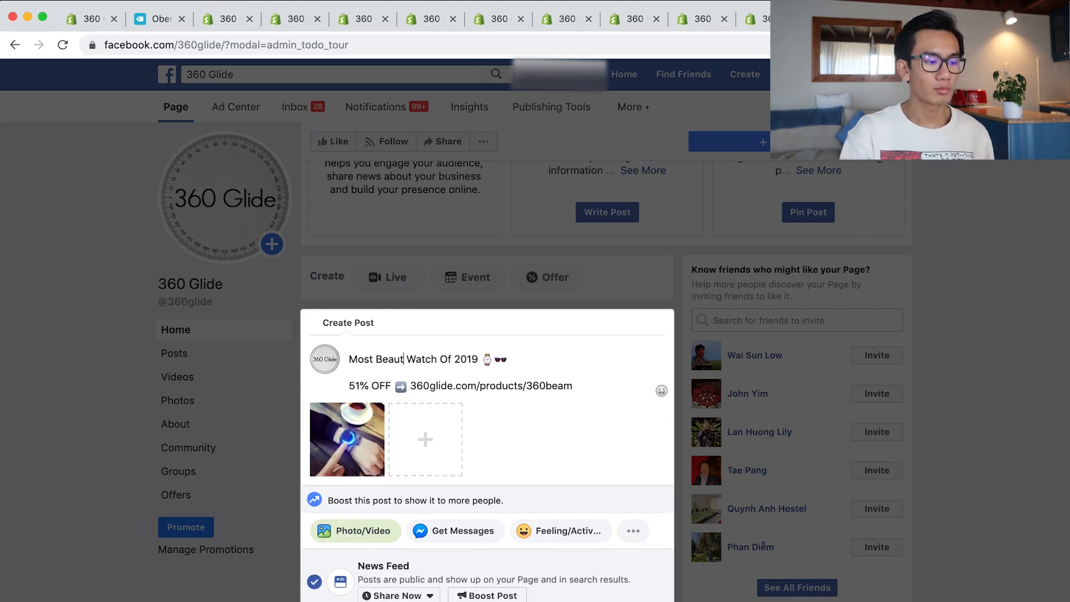
{"action": "type", "text": "ul"}
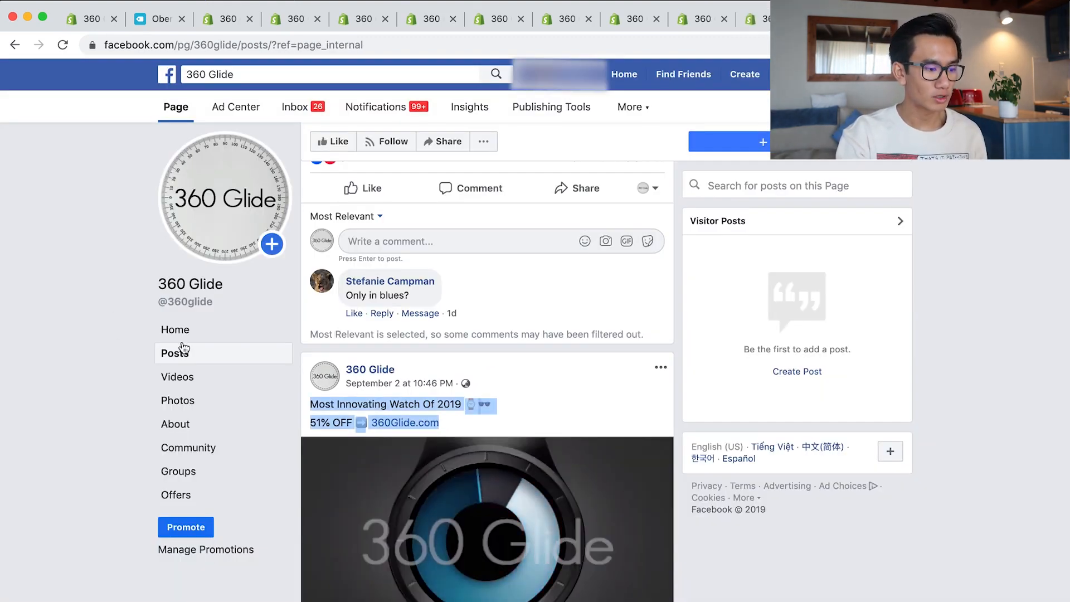
Step: Publish the 360beam photo post as a regular post instead of an offer
{"action": "scroll", "coordinate": [371, 351], "scroll_direction": "down", "scroll_amount": 8}
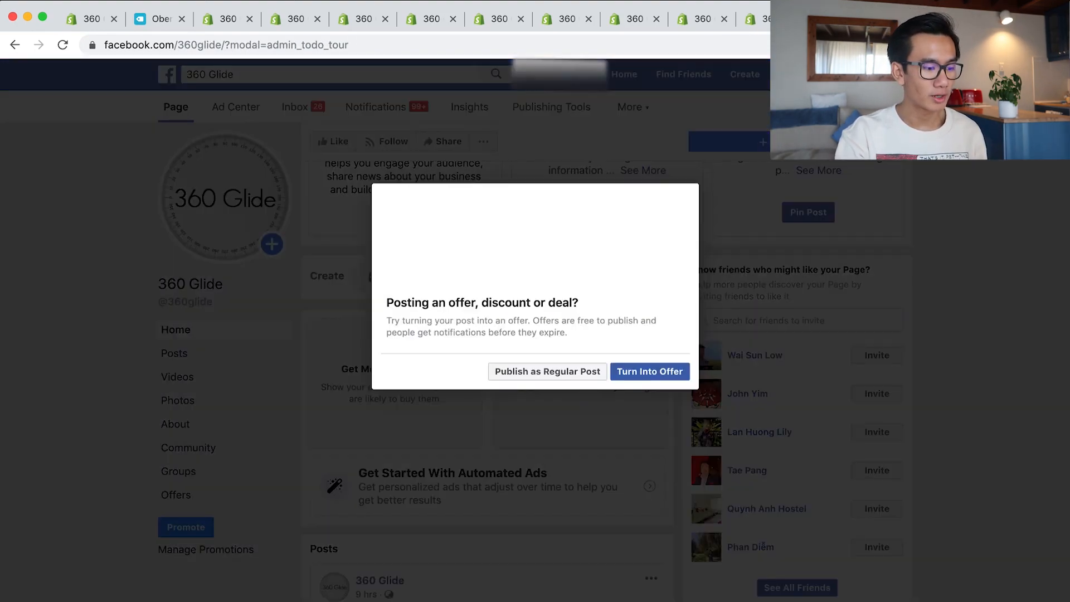
{"action": "left_click", "coordinate": [549, 370]}
{"action": "scroll", "coordinate": [630, 346], "scroll_direction": "down", "scroll_amount": 5}
{"action": "scroll", "coordinate": [624, 337], "scroll_direction": "up", "scroll_amount": 4}
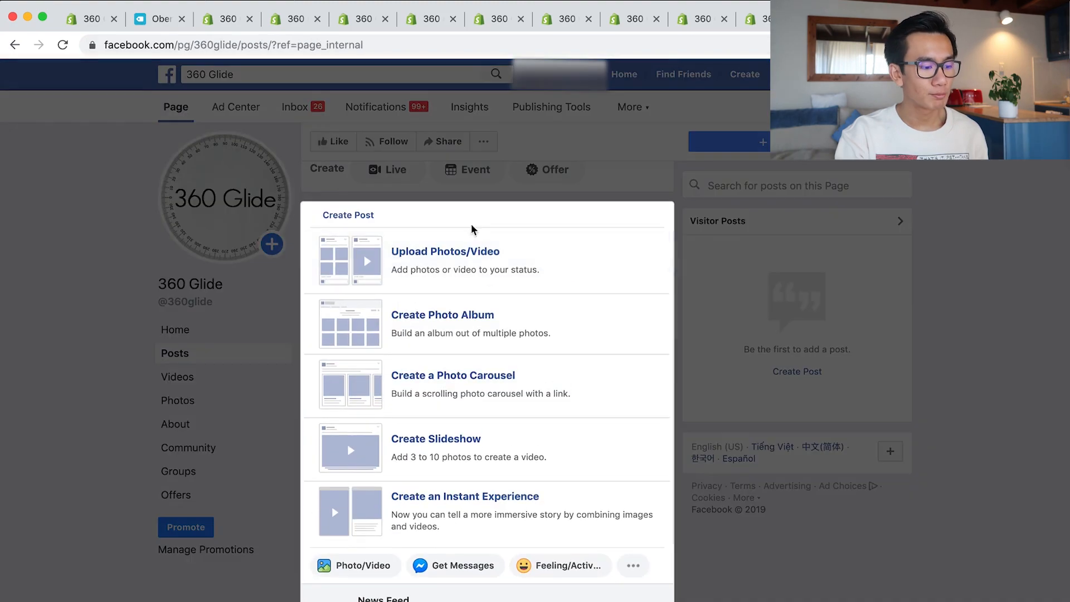
Step: Create and share a photo post captioned "Most Beautiful Watch Of 2019" with 51% OFF and the link 360glide.com/products/Big-Ben
{"action": "left_click", "coordinate": [440, 251]}
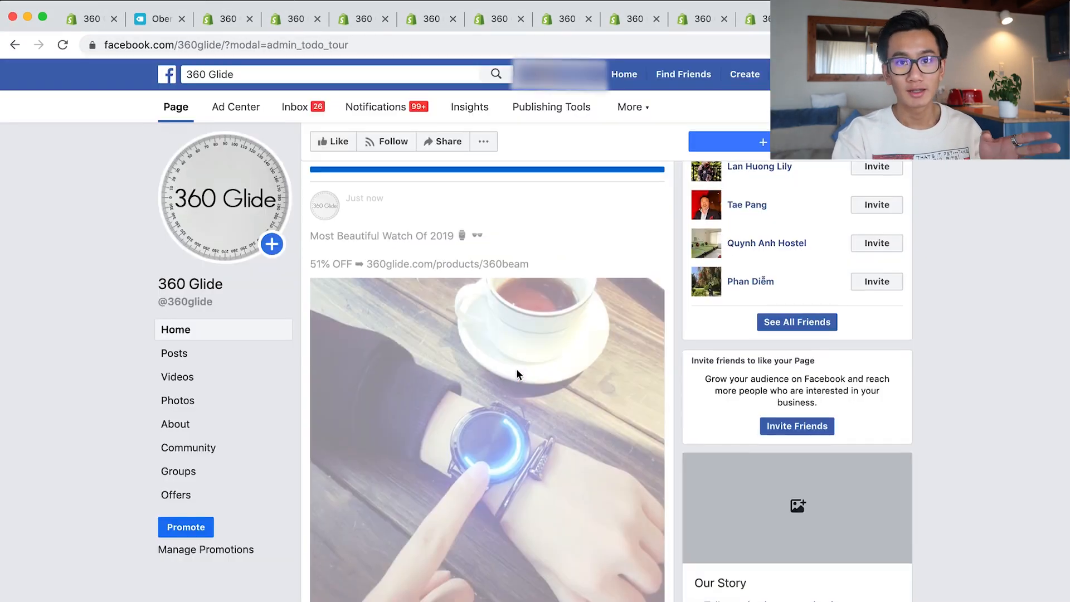
{"action": "scroll", "coordinate": [535, 379], "scroll_direction": "up", "scroll_amount": 2}
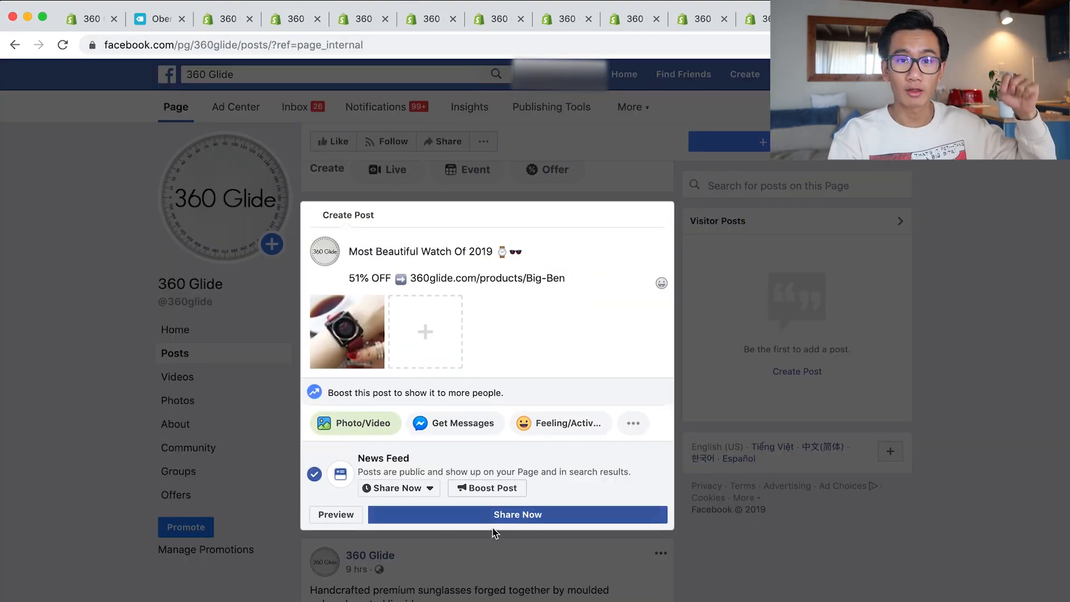
{"action": "left_click", "coordinate": [518, 514]}
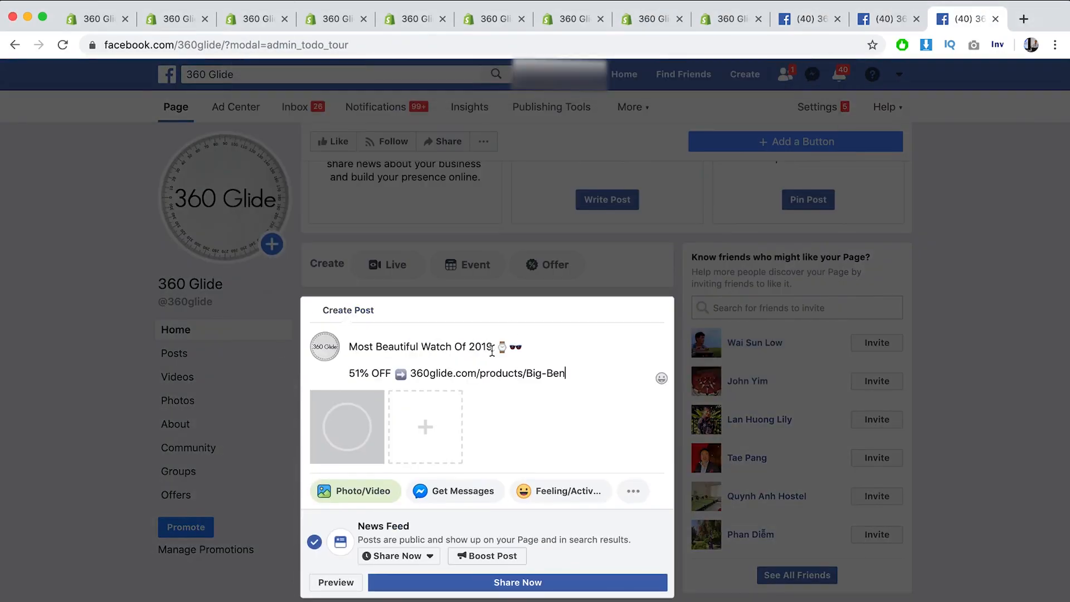
Step: Change the product link in the next post's caption to end in "Diamond-Quartz", and start another post on the page
{"action": "type", "text": "Diamond-Quartz"}
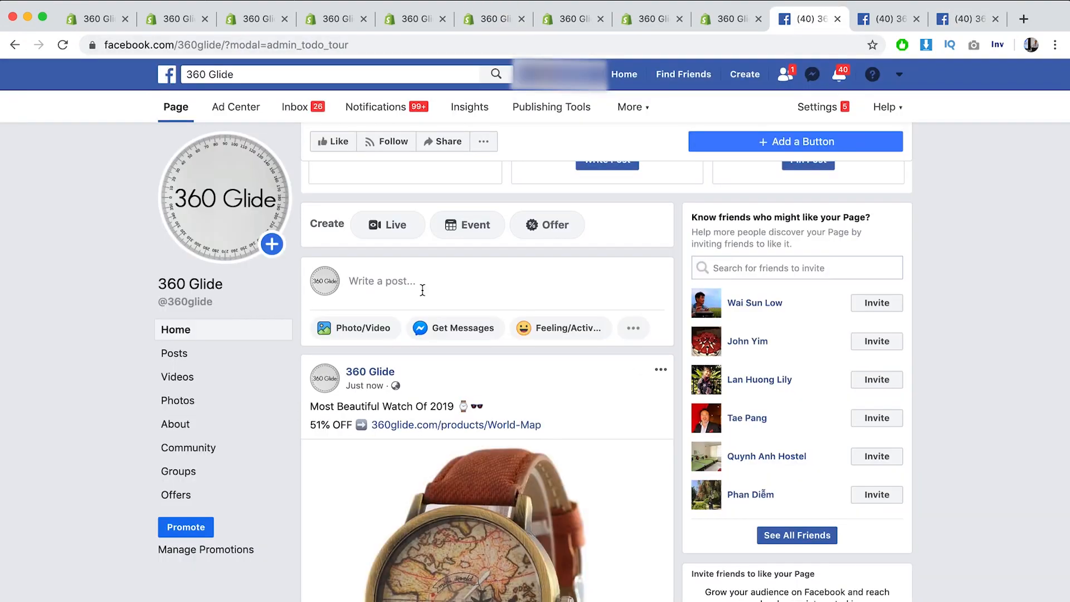
{"action": "left_click", "coordinate": [423, 289]}
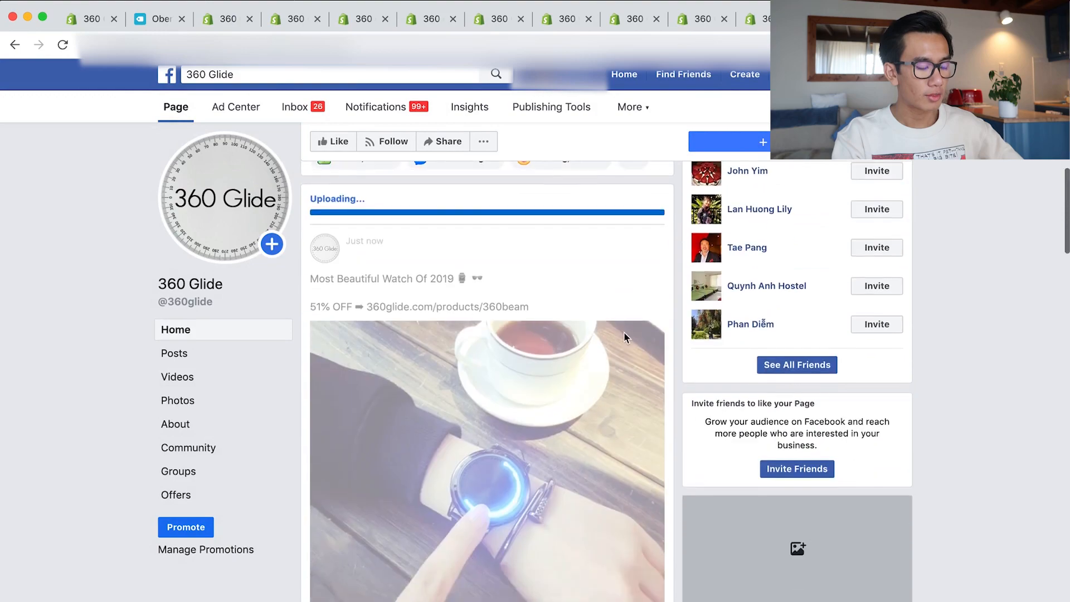
{"action": "scroll", "coordinate": [624, 332], "scroll_direction": "down", "scroll_amount": 5}
{"action": "scroll", "coordinate": [624, 332], "scroll_direction": "up", "scroll_amount": 4}
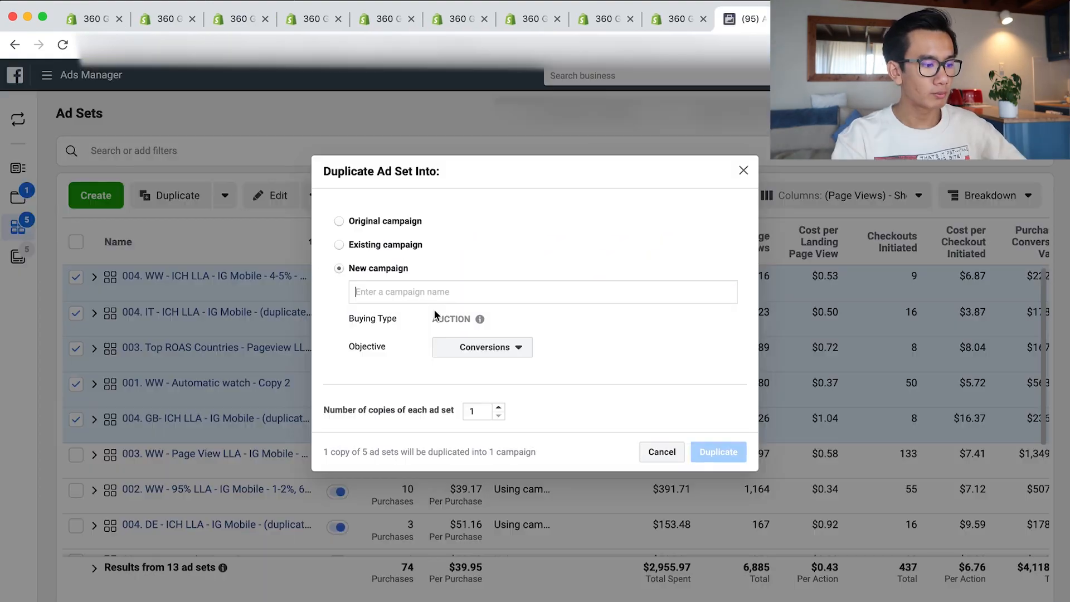
Step: Duplicate the five selected ad sets into a new campaign named "026. New Watches - 360 Beam"
{"action": "type", "text": "026. New Watches - 360 Beam"}
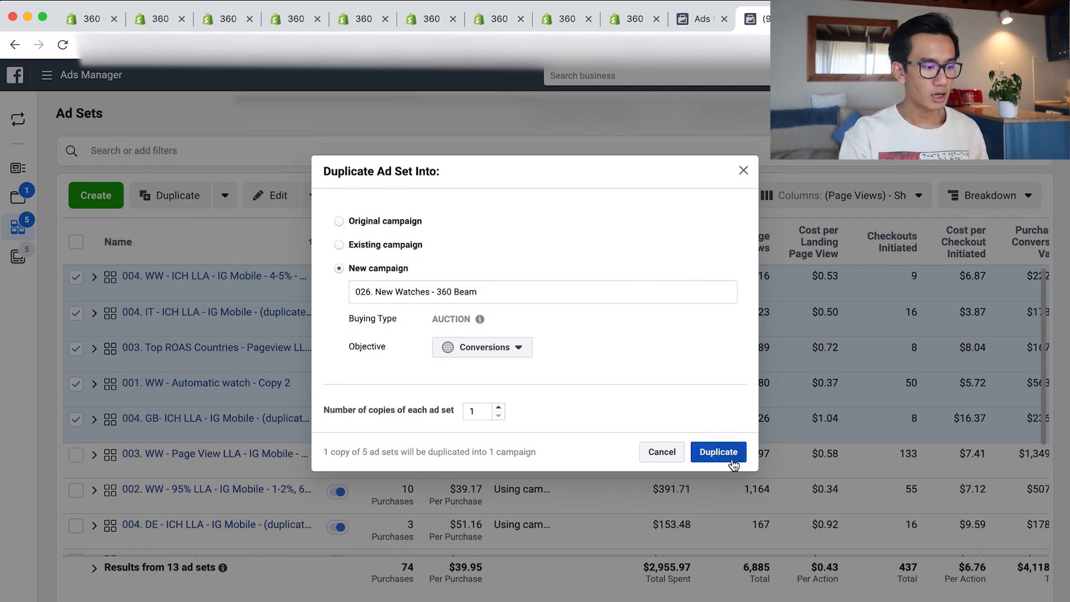
{"action": "left_click", "coordinate": [731, 461]}
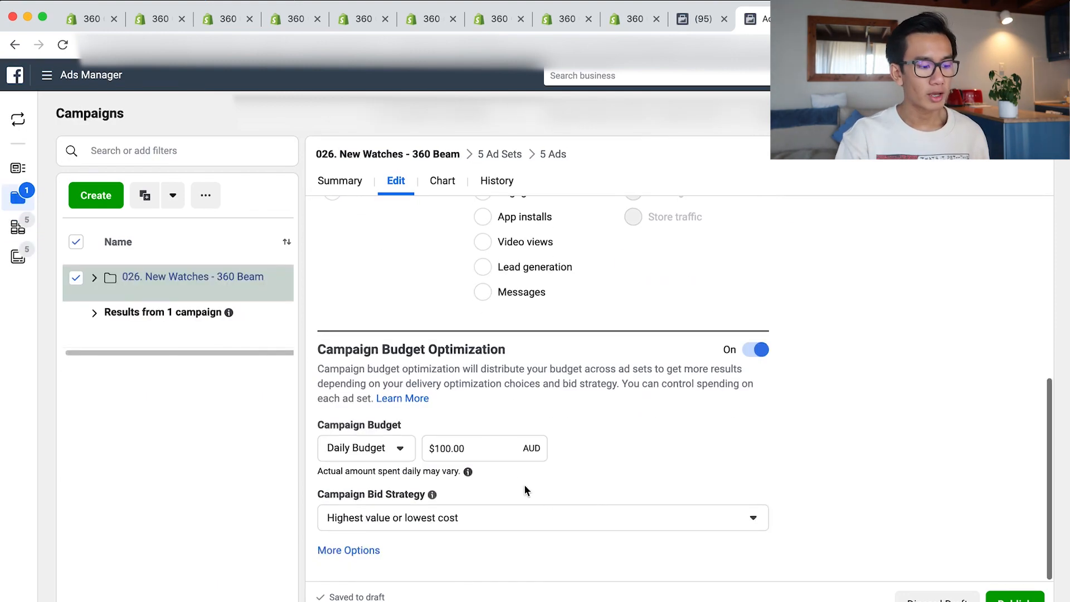
Step: Set the new campaign's daily budget to $20 AUD and open its five ad sets
{"action": "left_click_drag", "start_coordinate": [499, 449], "coordinate": [434, 453]}
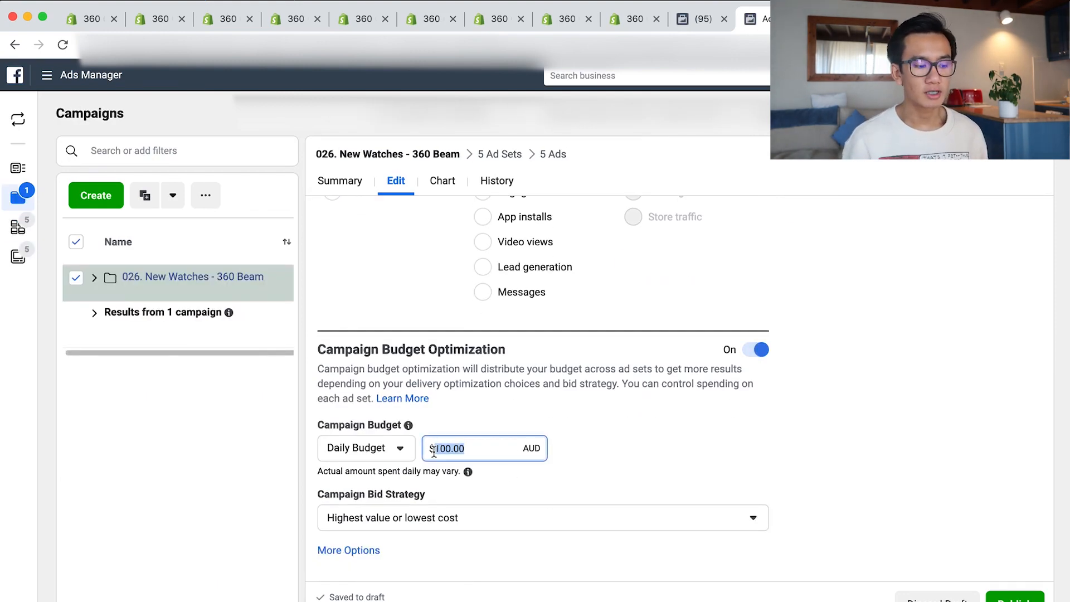
{"action": "type", "text": "20"}
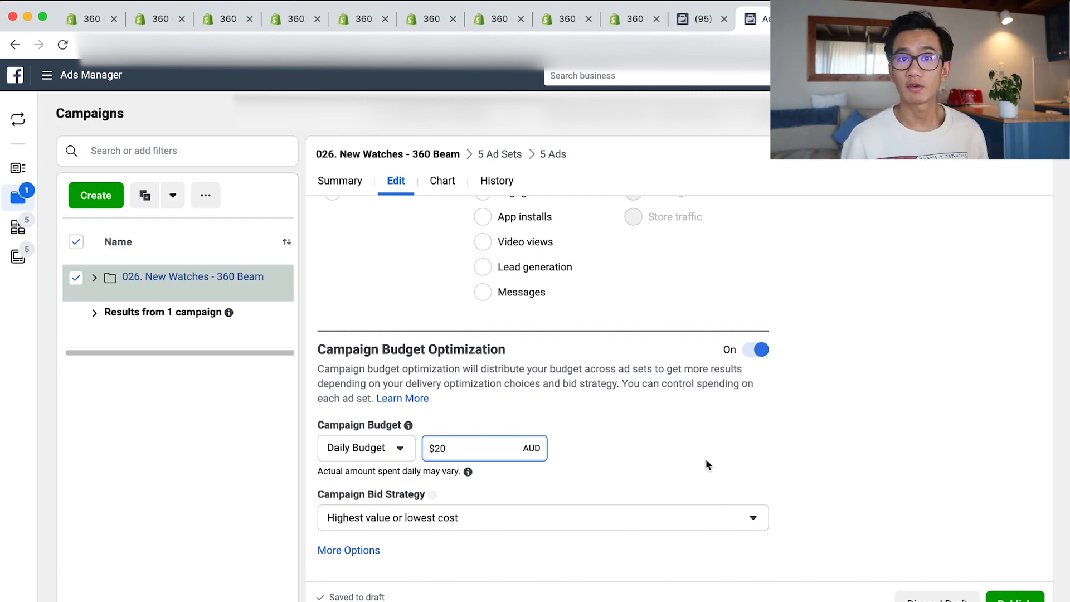
{"action": "left_click", "coordinate": [707, 460]}
{"action": "scroll", "coordinate": [706, 460], "scroll_direction": "up", "scroll_amount": 6}
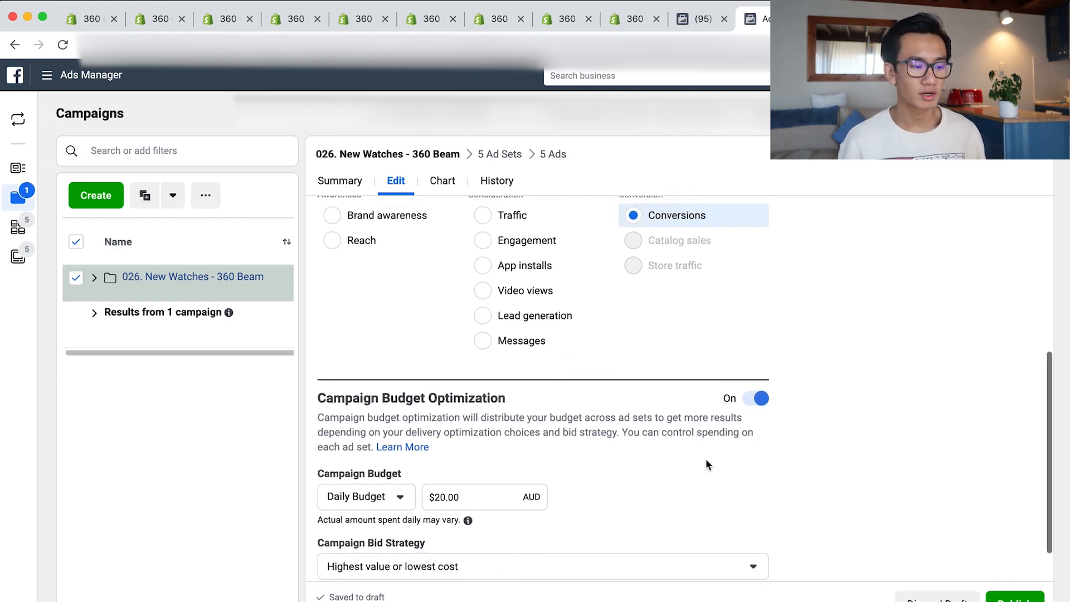
{"action": "left_click", "coordinate": [507, 156]}
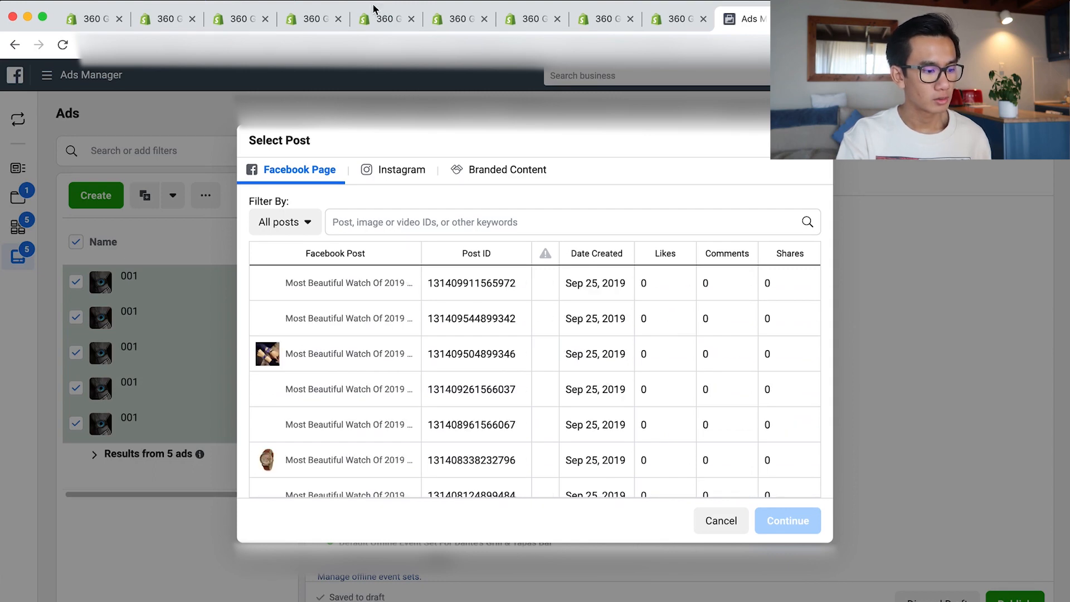
Step: Use the existing Facebook post linking to 360glide.com/products/360beam as the creative for the five ads
{"action": "scroll", "coordinate": [495, 343], "scroll_direction": "down", "scroll_amount": 5}
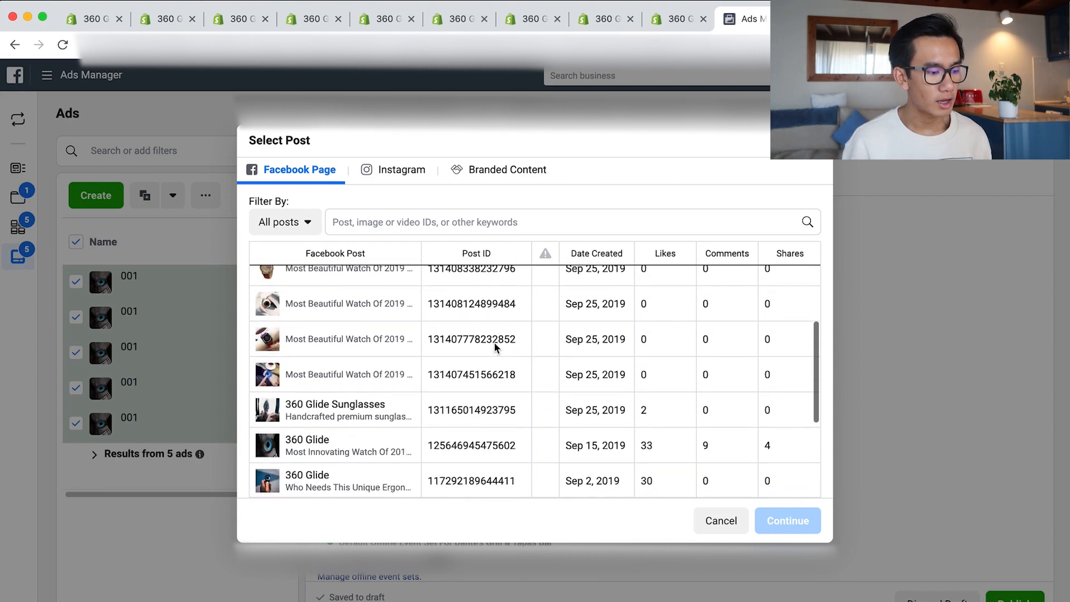
{"action": "left_click", "coordinate": [411, 379]}
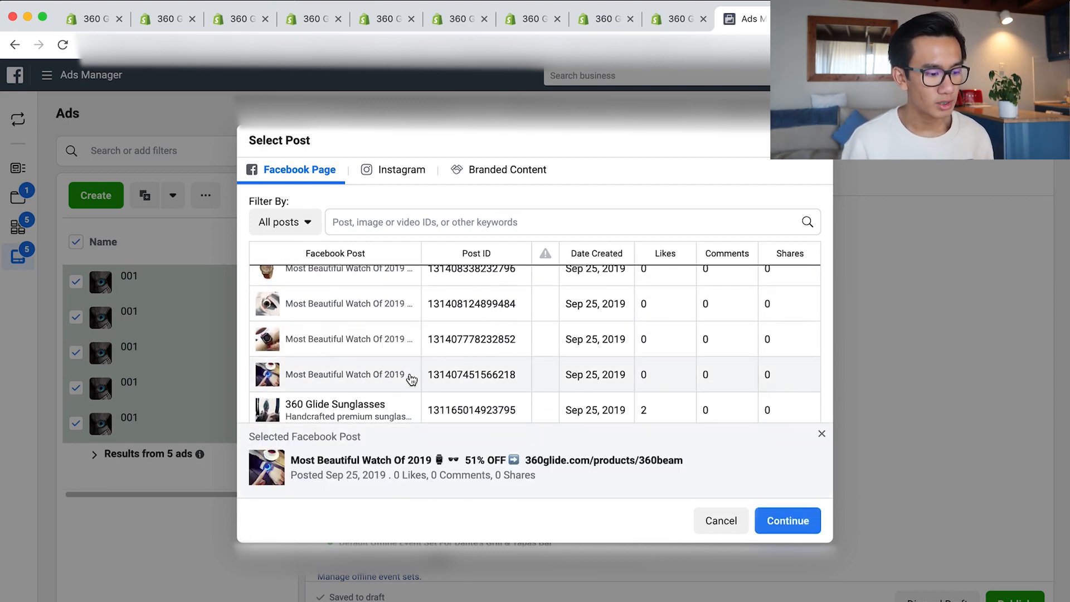
{"action": "left_click", "coordinate": [777, 521]}
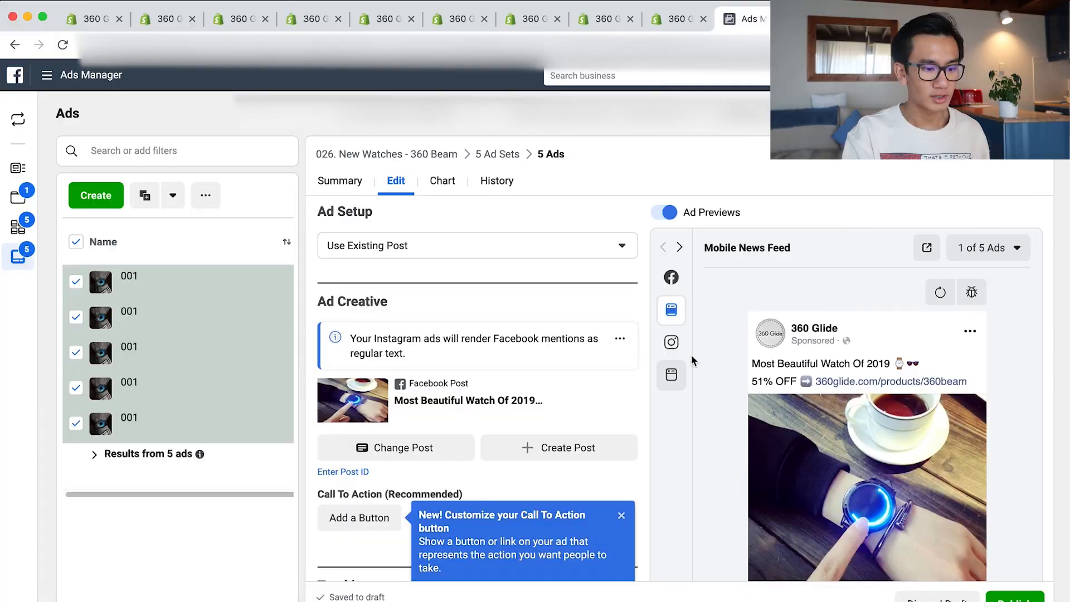
Step: Review the 360 Beam ad's Mobile News Feed preview and the settings for adding a call-to-action button
{"action": "mouse_move", "coordinate": [663, 351]}
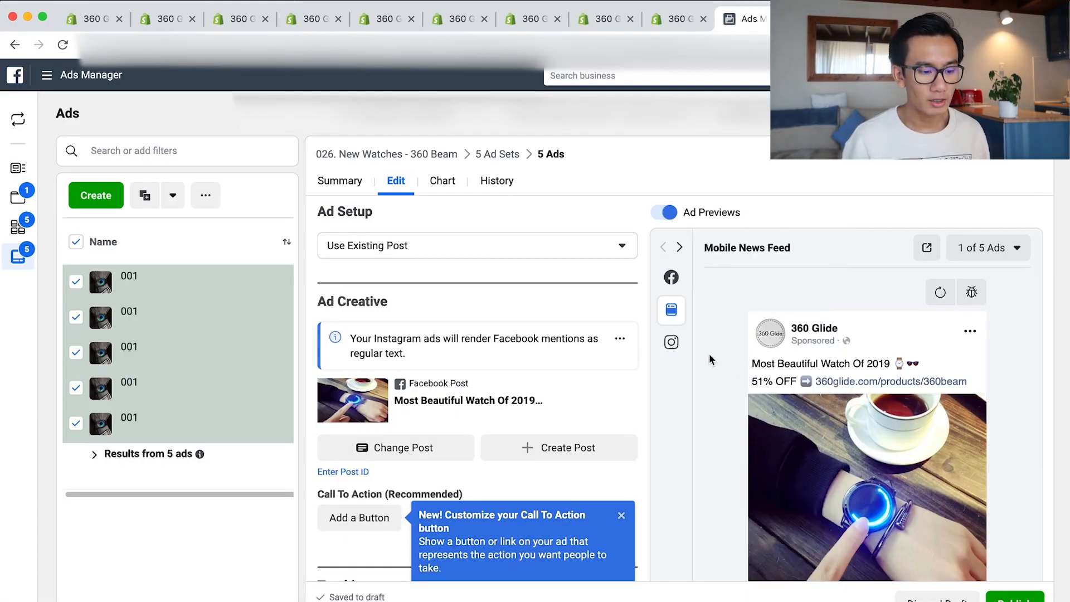
{"action": "scroll", "coordinate": [886, 426], "scroll_direction": "down", "scroll_amount": 5}
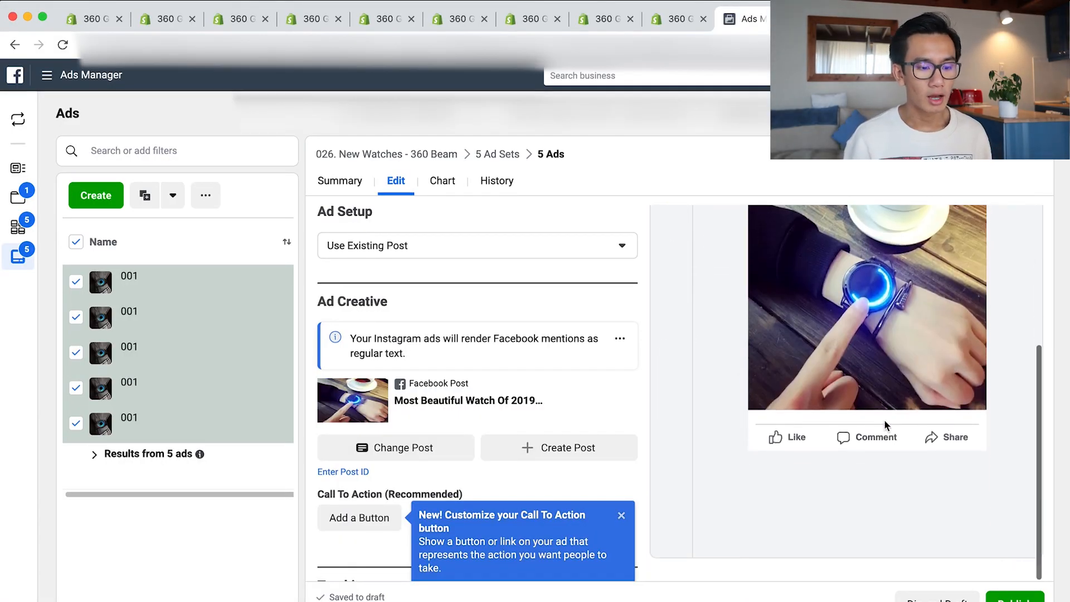
{"action": "scroll", "coordinate": [870, 427], "scroll_direction": "up", "scroll_amount": 4}
{"action": "scroll", "coordinate": [801, 428], "scroll_direction": "down", "scroll_amount": 2}
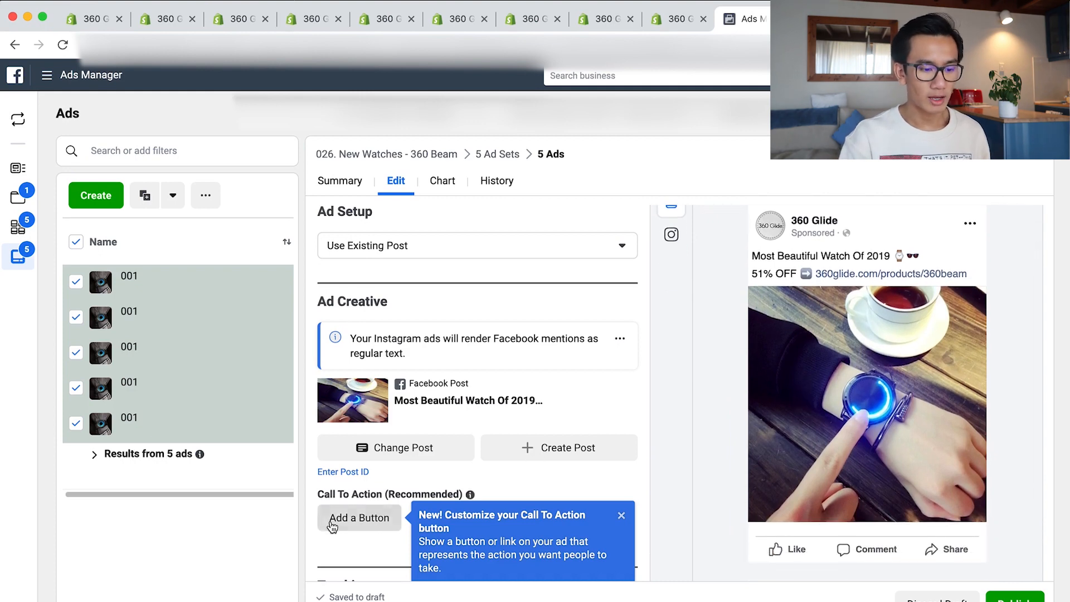
{"action": "left_click", "coordinate": [333, 520]}
{"action": "mouse_move", "coordinate": [452, 331]}
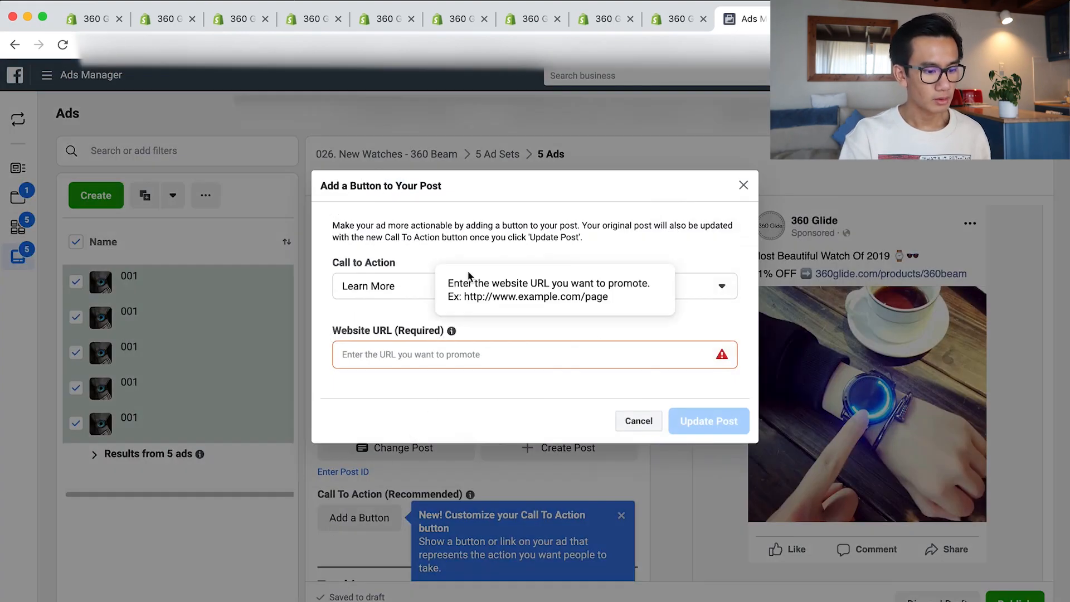
{"action": "left_click", "coordinate": [744, 186]}
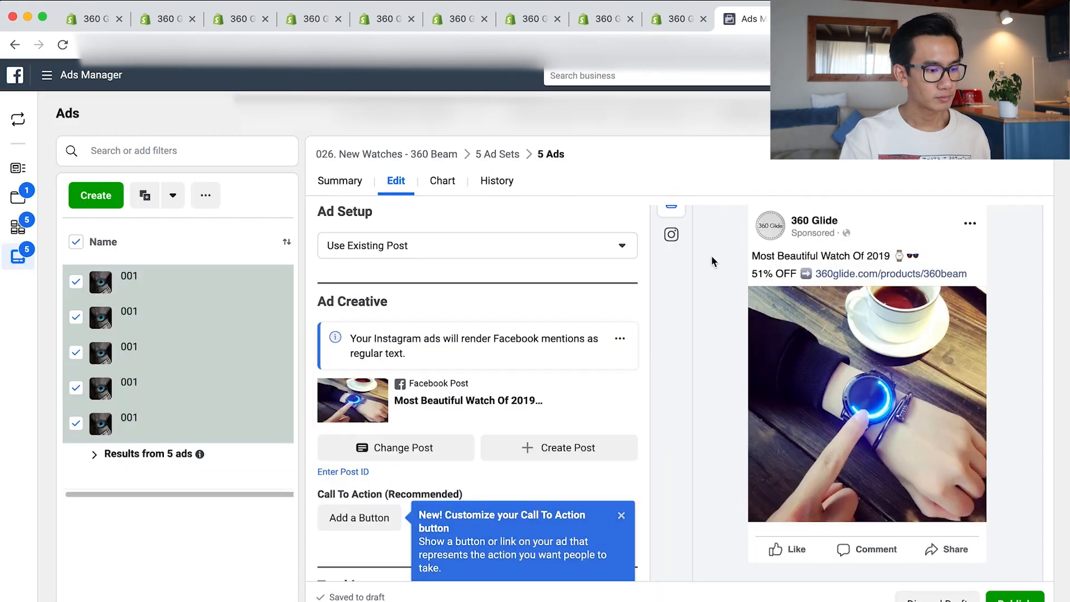
Step: Duplicate the 360 Beam campaign and open the five ads of the Big Ben campaign at their ad setup
{"action": "scroll", "coordinate": [779, 398], "scroll_direction": "down", "scroll_amount": 3}
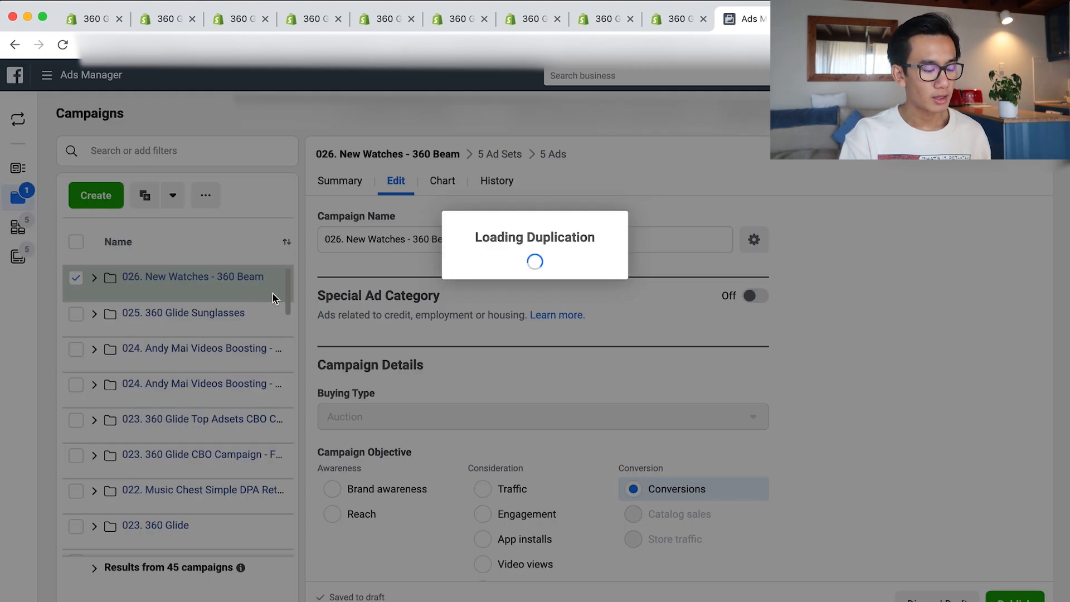
{"action": "left_click", "coordinate": [718, 328]}
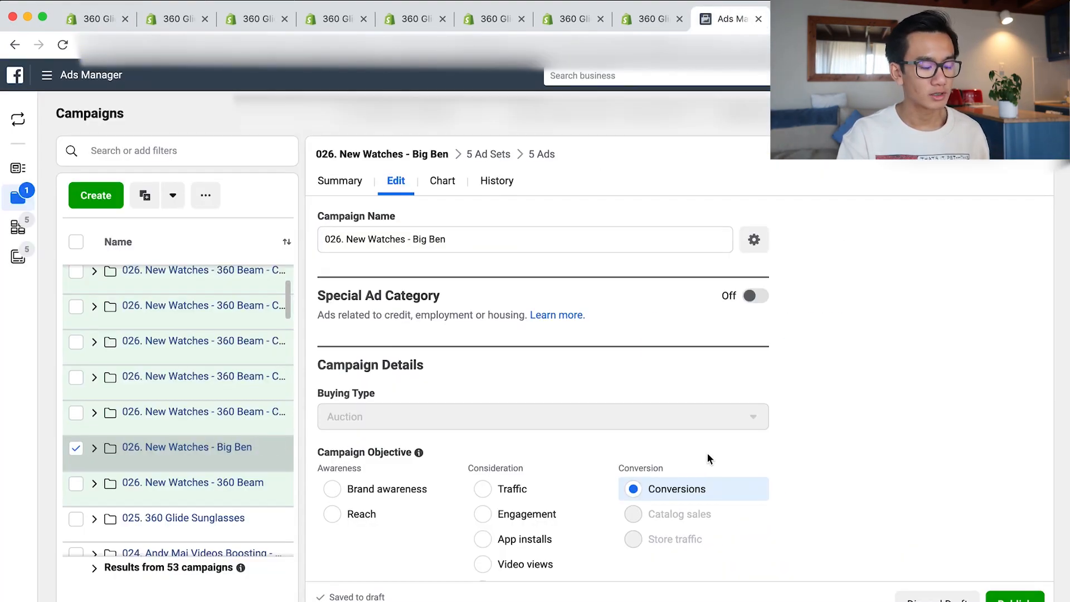
{"action": "scroll", "coordinate": [708, 458], "scroll_direction": "down", "scroll_amount": 5}
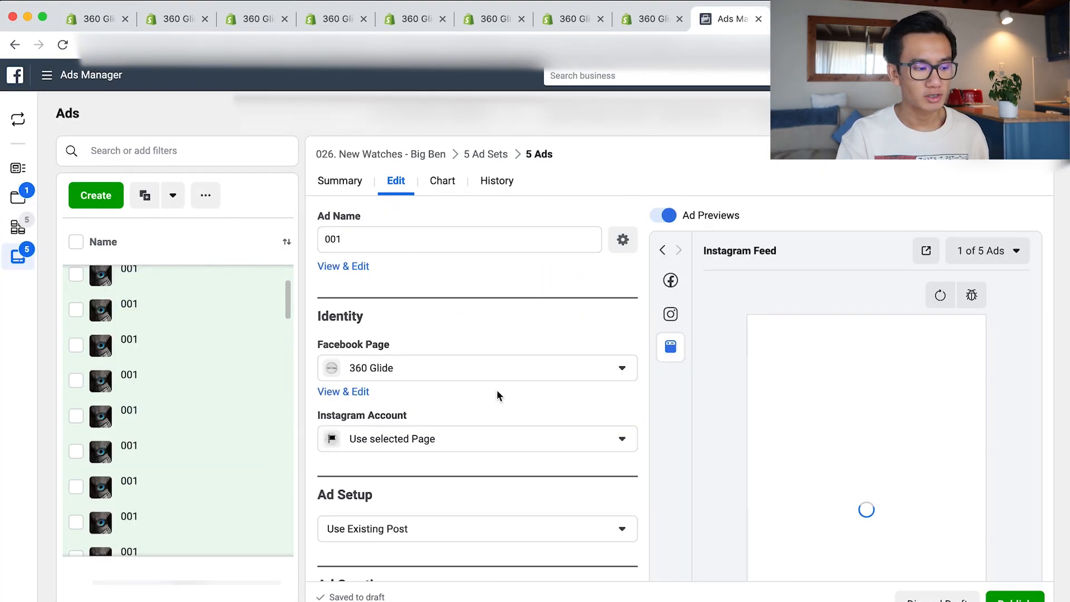
{"action": "scroll", "coordinate": [500, 394], "scroll_direction": "down", "scroll_amount": 5}
{"action": "scroll", "coordinate": [632, 526], "scroll_direction": "up", "scroll_amount": 2}
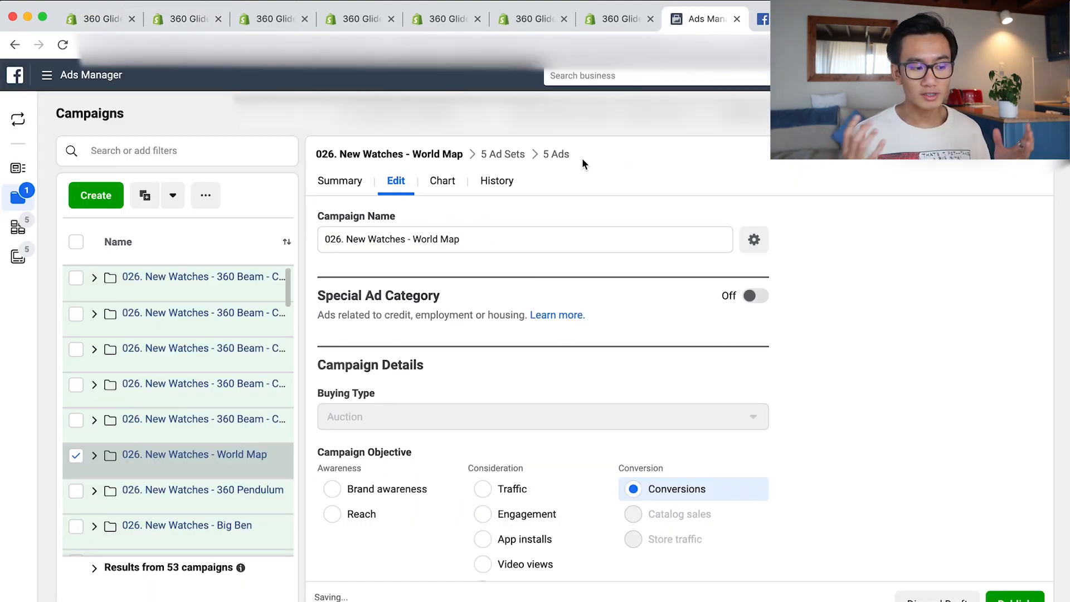
Step: Open the five ads of the World Map campaign, followed by those of the 360 Degree campaign
{"action": "left_click", "coordinate": [586, 154]}
{"action": "scroll", "coordinate": [537, 395], "scroll_direction": "down", "scroll_amount": 3}
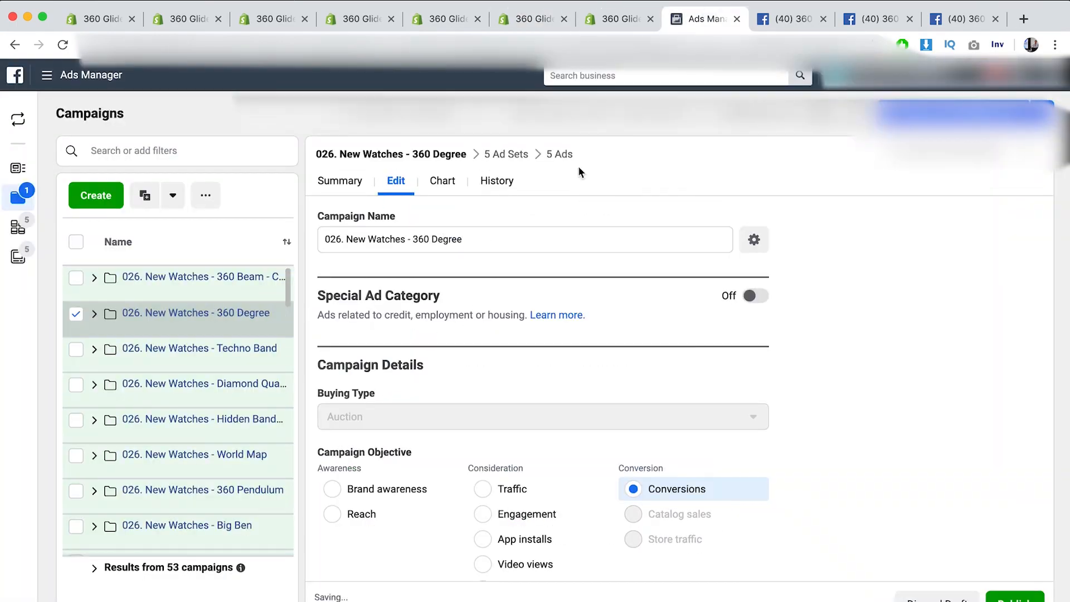
{"action": "left_click", "coordinate": [574, 155]}
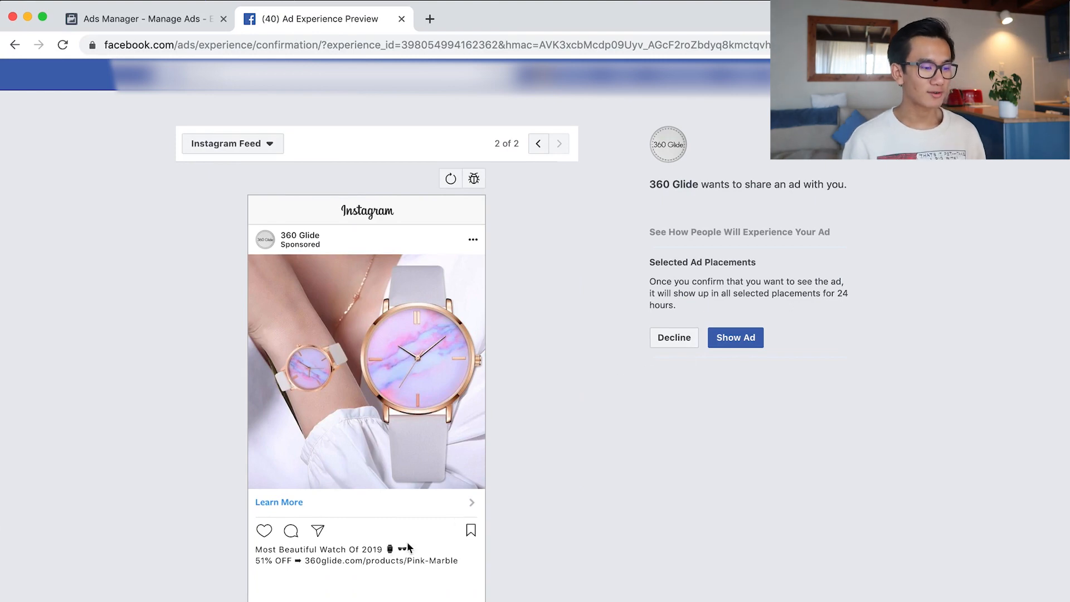
Step: Return to Ads Manager and examine the Pink Marble ad's creative, call-to-action settings and Instagram Feed preview
{"action": "left_click", "coordinate": [149, 19]}
{"action": "left_click", "coordinate": [792, 163]}
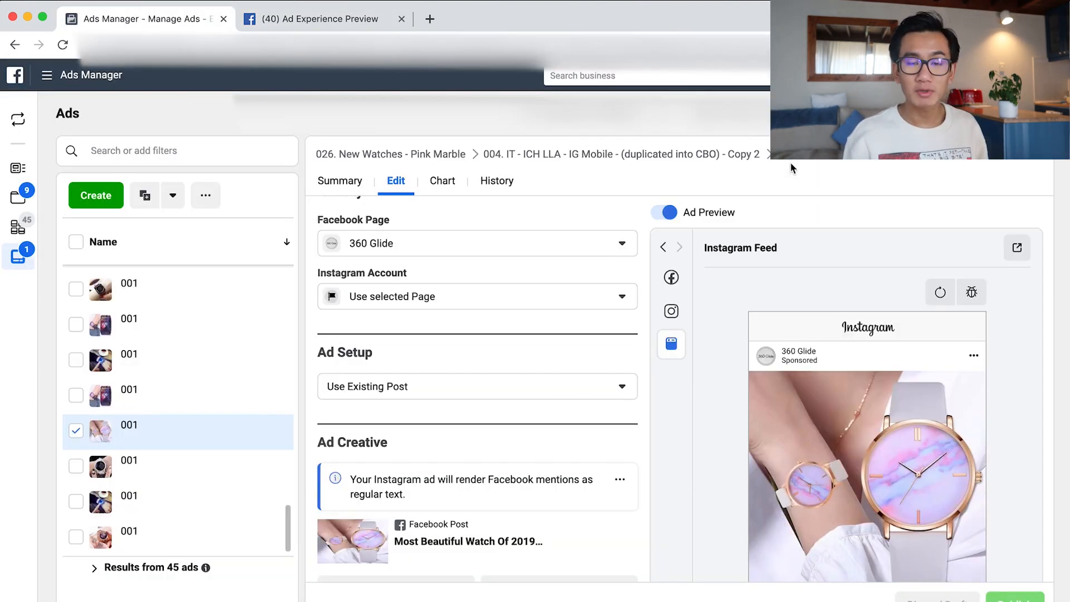
{"action": "scroll", "coordinate": [708, 402], "scroll_direction": "down", "scroll_amount": 5}
{"action": "scroll", "coordinate": [610, 475], "scroll_direction": "down", "scroll_amount": 3}
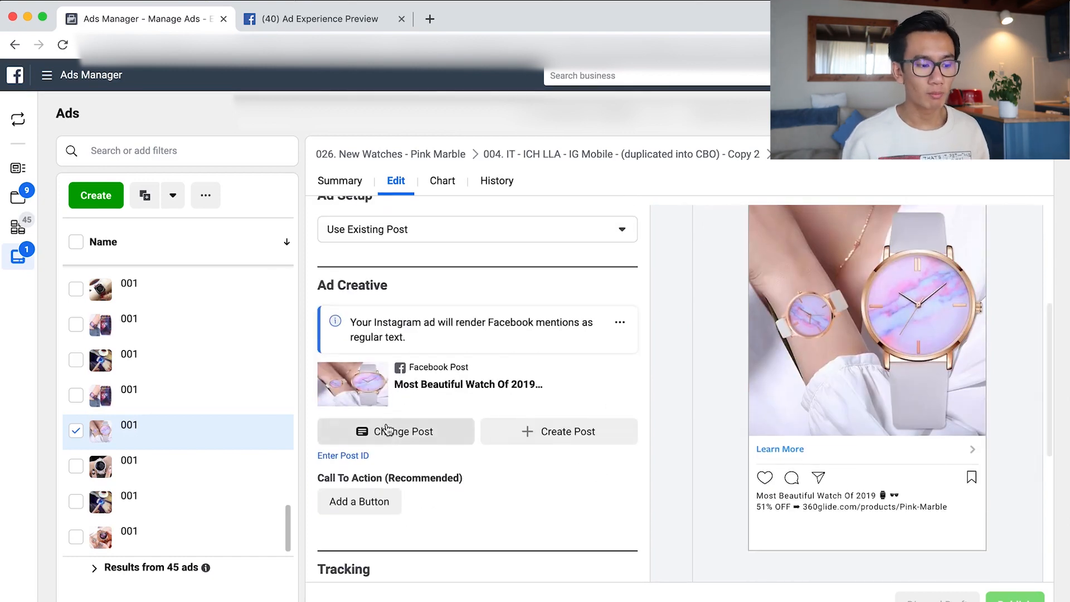